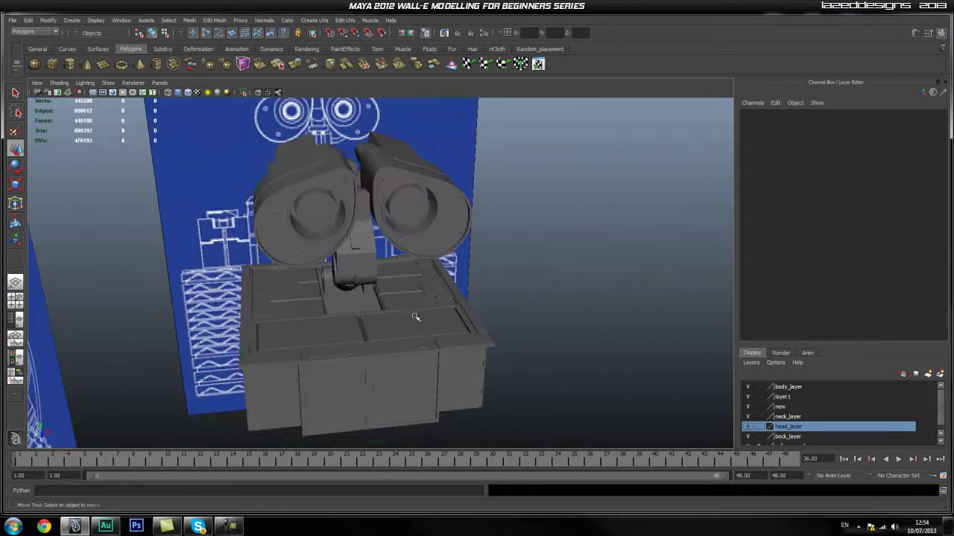
# Examine the robot body's top plate and front panels from several angles
pyautogui.keyDown('alt'); pyautogui.moveTo(439, 327); pyautogui.dragTo(423, 370); pyautogui.keyUp('alt')
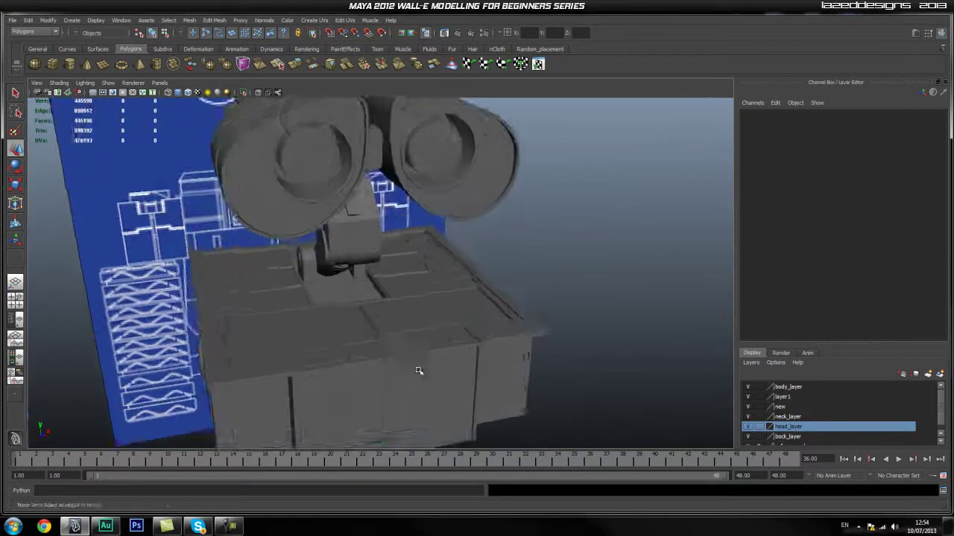
pyautogui.keyDown('alt'); pyautogui.moveTo(350, 329); pyautogui.dragTo(410, 342, button='right'); pyautogui.keyUp('alt')
pyautogui.keyDown('alt'); pyautogui.moveTo(410, 343); pyautogui.dragTo(459, 339); pyautogui.keyUp('alt')
pyautogui.keyDown('alt'); pyautogui.moveTo(383, 315); pyautogui.dragTo(440, 349); pyautogui.keyUp('alt')
pyautogui.keyDown('alt'); pyautogui.moveTo(440, 349); pyautogui.dragTo(419, 334, button='middle'); pyautogui.keyUp('alt')
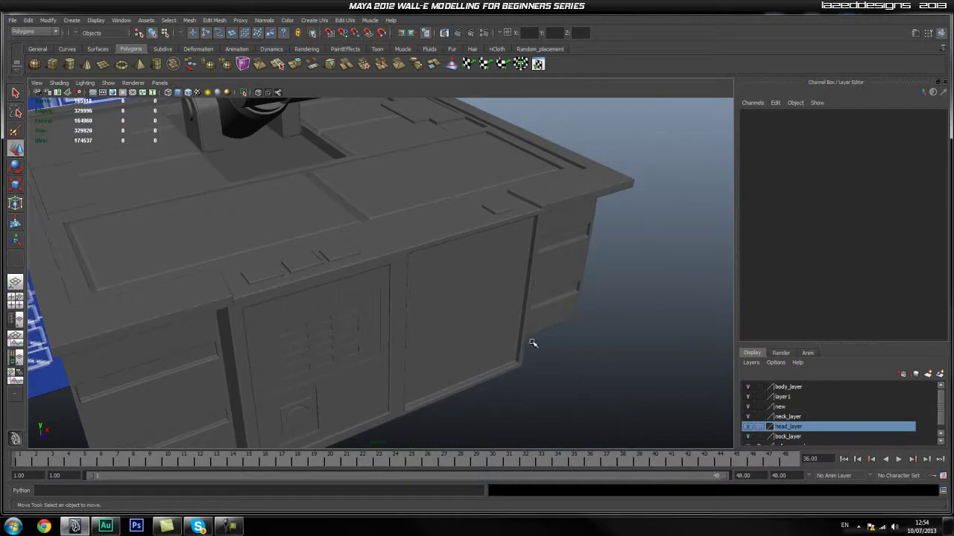
pyautogui.keyDown('alt'); pyautogui.moveTo(511, 342); pyautogui.dragTo(430, 347, button='right'); pyautogui.keyUp('alt')
pyautogui.keyDown('alt'); pyautogui.moveTo(430, 347); pyautogui.dragTo(434, 332); pyautogui.keyUp('alt')
pyautogui.keyDown('alt'); pyautogui.moveTo(321, 327); pyautogui.dragTo(378, 323, button='right'); pyautogui.keyUp('alt')
pyautogui.keyDown('alt'); pyautogui.moveTo(347, 329); pyautogui.dragTo(363, 316, button='middle'); pyautogui.keyUp('alt')
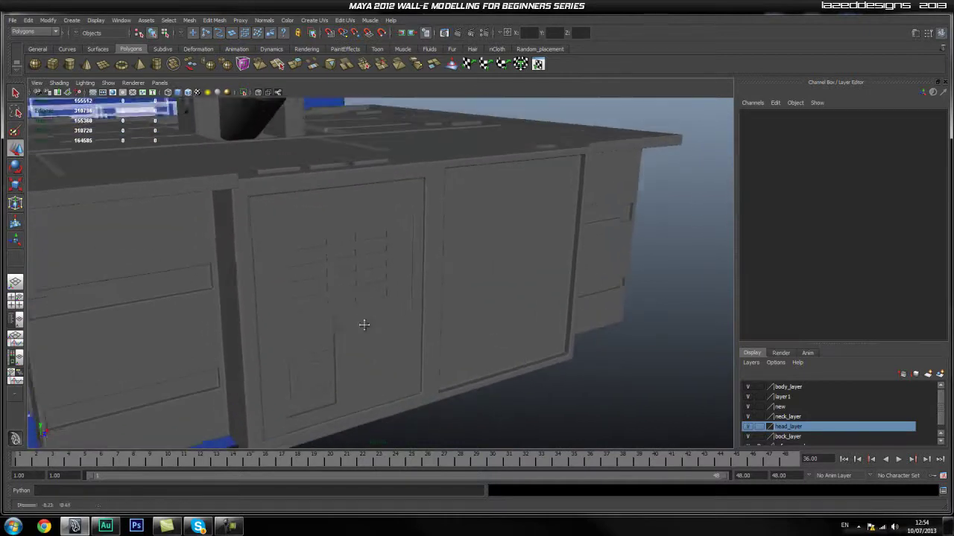
pyautogui.keyDown('alt'); pyautogui.moveTo(362, 316); pyautogui.dragTo(340, 330, button='right'); pyautogui.keyUp('alt')
pyautogui.keyDown('alt'); pyautogui.moveTo(341, 330); pyautogui.dragTo(279, 334); pyautogui.keyUp('alt')
pyautogui.moveTo(279, 335)
pyautogui.keyDown('alt'); pyautogui.mouseDown(button='right')
pyautogui.moveTo(305, 348)
pyautogui.moveTo(294, 345)
pyautogui.mouseUp(button='right'); pyautogui.keyUp('alt')
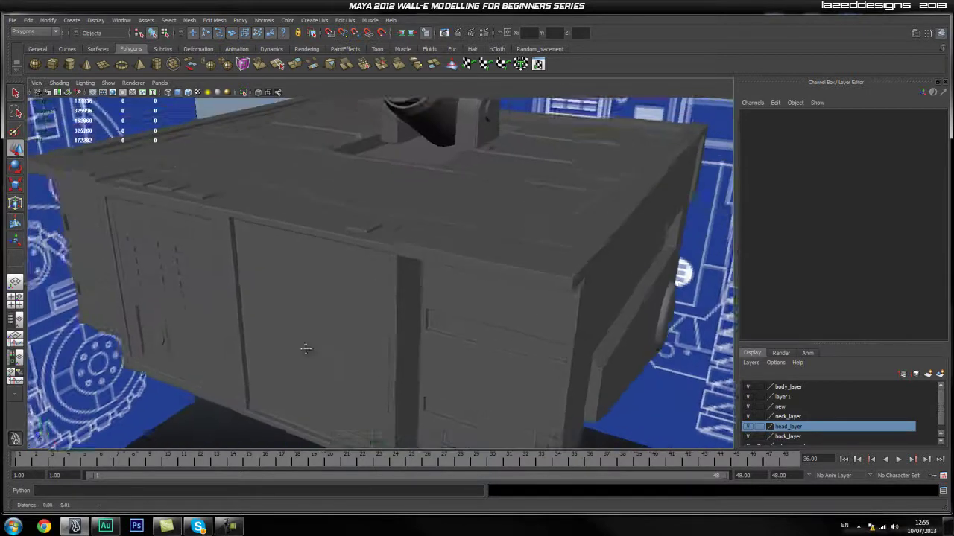
pyautogui.keyDown('alt'); pyautogui.moveTo(294, 345); pyautogui.dragTo(494, 347); pyautogui.keyUp('alt')
pyautogui.keyDown('alt'); pyautogui.moveTo(494, 348); pyautogui.dragTo(405, 308, button='right'); pyautogui.keyUp('alt')
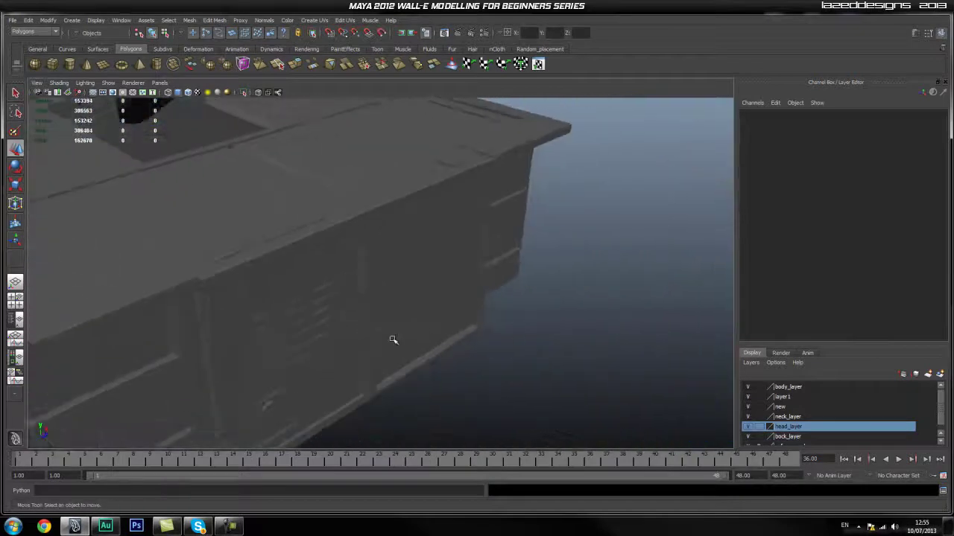
pyautogui.moveTo(404, 308)
pyautogui.keyDown('alt'); pyautogui.mouseDown()
pyautogui.moveTo(396, 293)
pyautogui.moveTo(395, 308)
pyautogui.mouseUp(); pyautogui.keyUp('alt')
pyautogui.keyDown('alt'); pyautogui.moveTo(396, 309); pyautogui.dragTo(405, 303, button='right'); pyautogui.keyUp('alt')
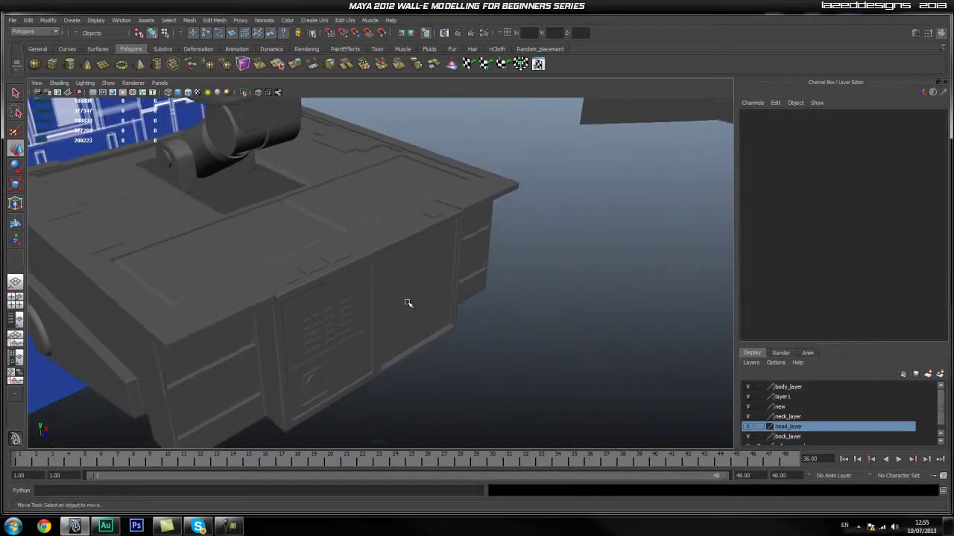
# Show the Outliner beside the perspective view and select the four small raised blocks along the body's front top edge, then clear the selection
pyautogui.click(16, 319)
pyautogui.moveTo(475, 295)
pyautogui.keyDown('alt'); pyautogui.mouseDown()
pyautogui.moveTo(493, 298)
pyautogui.moveTo(468, 306)
pyautogui.mouseUp(); pyautogui.keyUp('alt')
pyautogui.keyDown('alt'); pyautogui.moveTo(260, 294); pyautogui.dragTo(374, 315, button='right'); pyautogui.keyUp('alt')
pyautogui.keyDown('alt'); pyautogui.moveTo(374, 315); pyautogui.dragTo(282, 310); pyautogui.keyUp('alt')
pyautogui.click(287, 311)
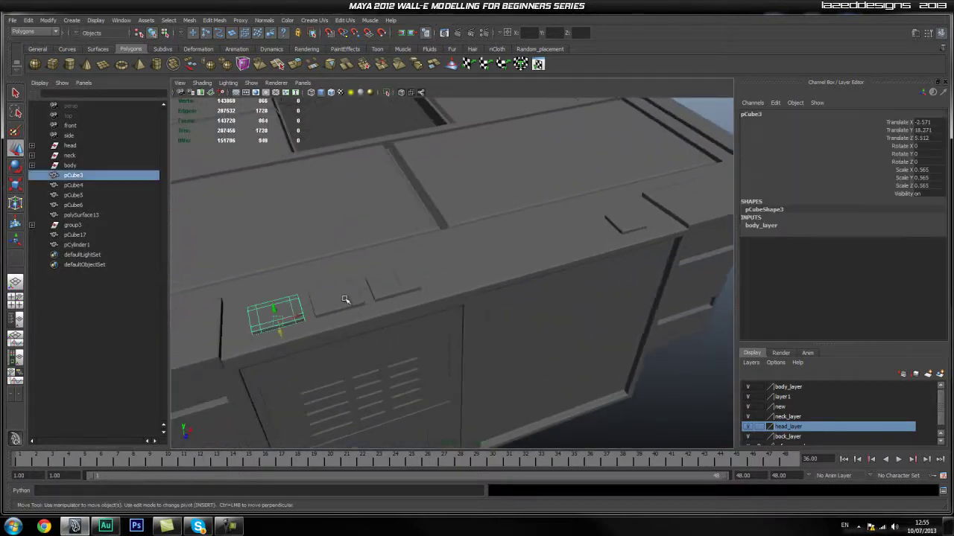
pyautogui.keyDown('shift'); pyautogui.click(631, 225); pyautogui.keyUp('shift')
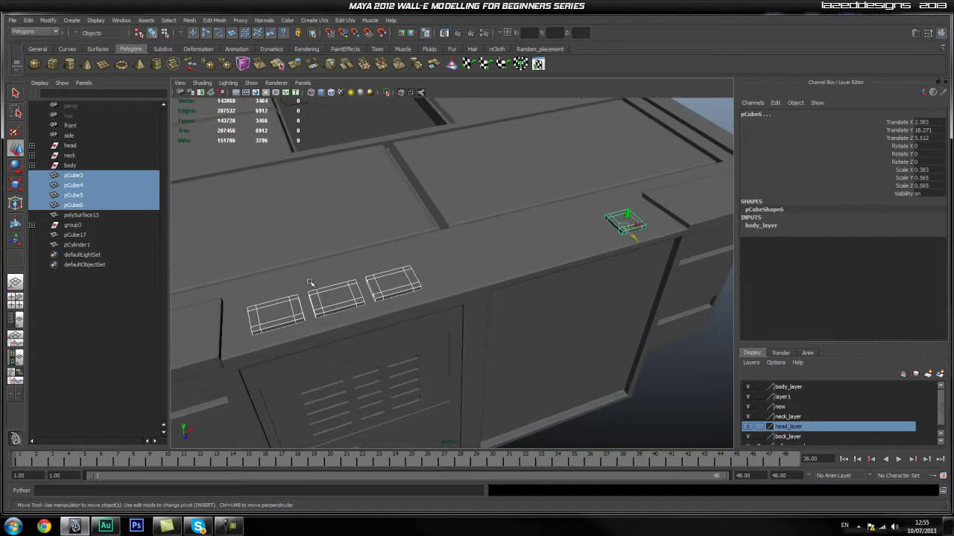
pyautogui.click(442, 329)
# Pull the framed door panel polySurface13 forward out of the body, then undo the move and deselect it
pyautogui.keyDown('alt'); pyautogui.moveTo(364, 344); pyautogui.dragTo(370, 326); pyautogui.keyUp('alt')
pyautogui.keyDown('alt'); pyautogui.moveTo(316, 334); pyautogui.dragTo(362, 345, button='right'); pyautogui.keyUp('alt')
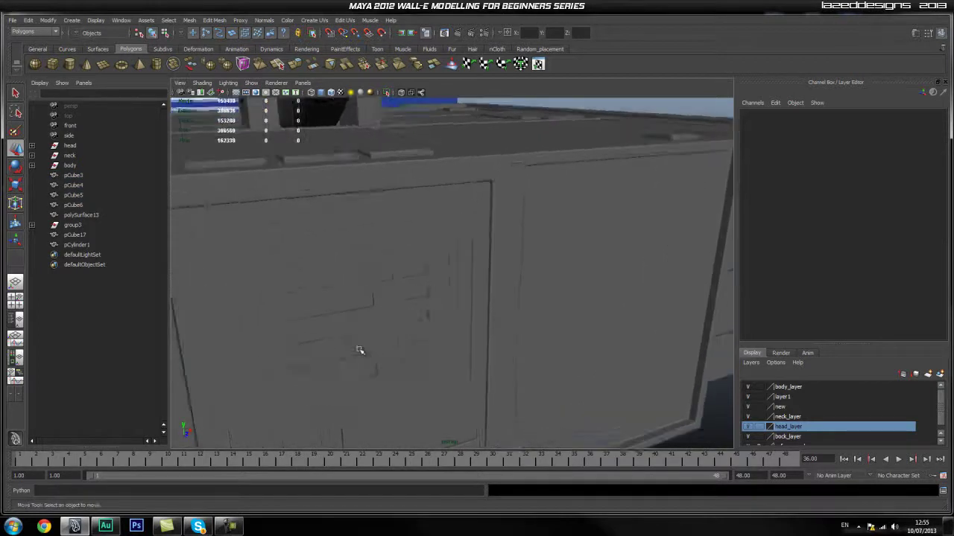
pyautogui.keyDown('alt'); pyautogui.moveTo(362, 345); pyautogui.dragTo(370, 298); pyautogui.keyUp('alt')
pyautogui.keyDown('alt'); pyautogui.moveTo(370, 298); pyautogui.dragTo(332, 301, button='right'); pyautogui.keyUp('alt')
pyautogui.keyDown('alt'); pyautogui.moveTo(332, 302); pyautogui.dragTo(447, 335); pyautogui.keyUp('alt')
pyautogui.click(399, 366)
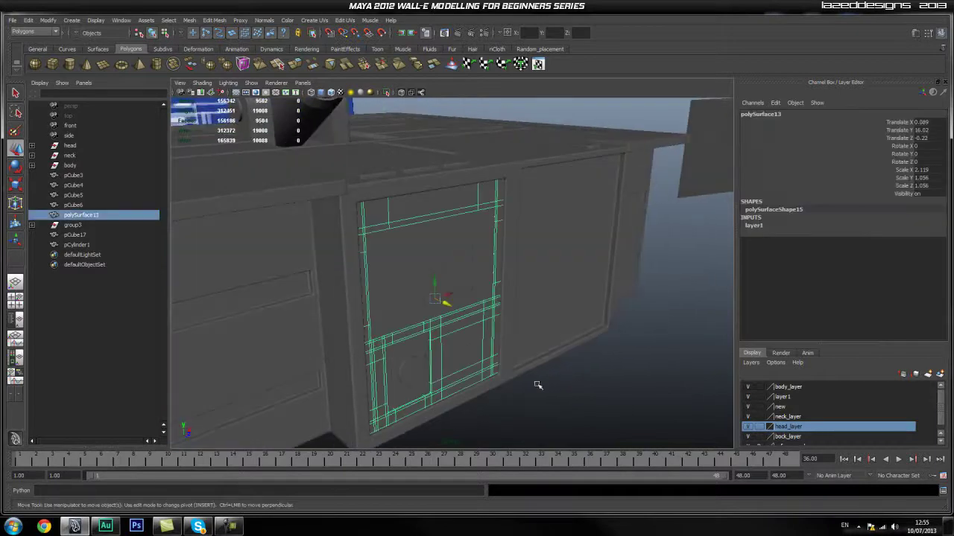
pyautogui.keyDown('alt'); pyautogui.moveTo(539, 385); pyautogui.dragTo(540, 376); pyautogui.keyUp('alt')
pyautogui.keyDown('alt'); pyautogui.moveTo(472, 292); pyautogui.dragTo(446, 316); pyautogui.keyUp('alt')
pyautogui.keyDown('alt'); pyautogui.moveTo(531, 333); pyautogui.dragTo(485, 310, button='middle'); pyautogui.keyUp('alt')
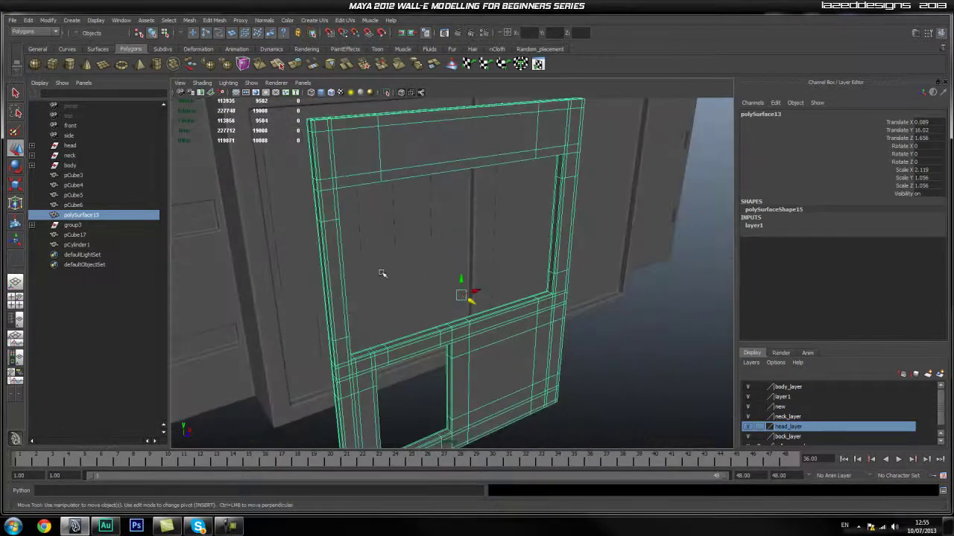
pyautogui.hotkey('ctrl', 'z')
pyautogui.click(545, 395)
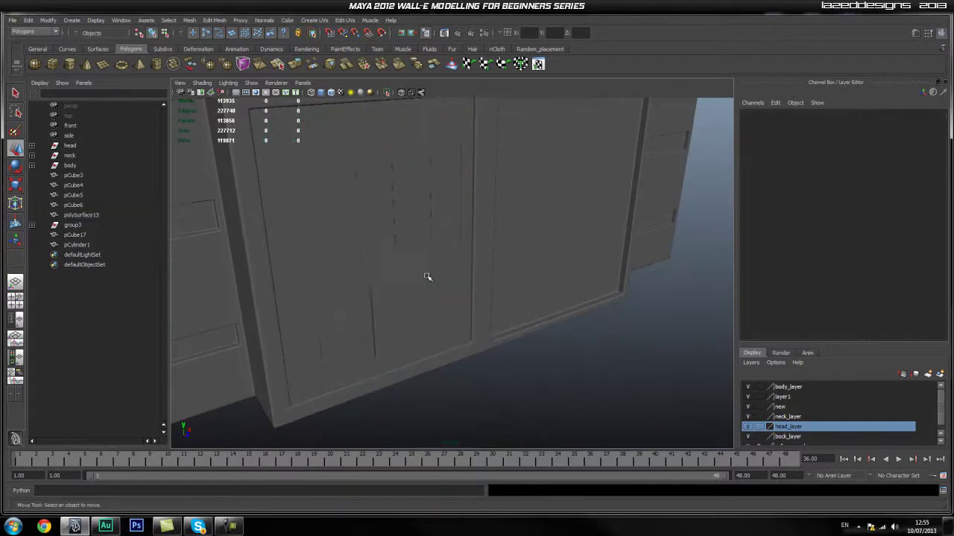
# Examine the round cylinder detail and the slotted vent group on the front door panel
pyautogui.keyDown('alt'); pyautogui.moveTo(415, 276); pyautogui.dragTo(445, 283); pyautogui.keyUp('alt')
pyautogui.moveTo(348, 335)
pyautogui.keyDown('alt'); pyautogui.mouseDown()
pyautogui.moveTo(366, 332)
pyautogui.moveTo(321, 249)
pyautogui.moveTo(375, 291)
pyautogui.moveTo(333, 268)
pyautogui.mouseUp(); pyautogui.keyUp('alt')
pyautogui.scroll(3, 313, 332)
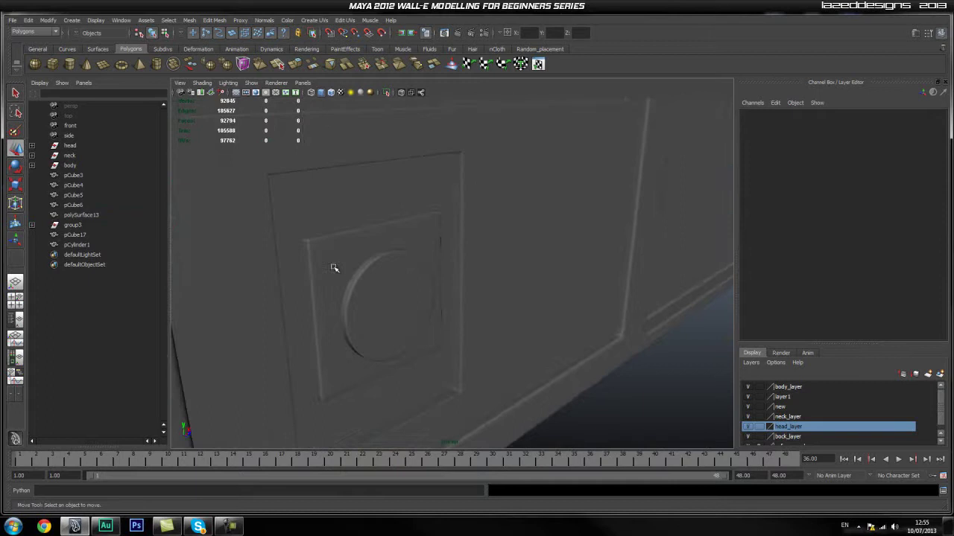
pyautogui.click(336, 314)
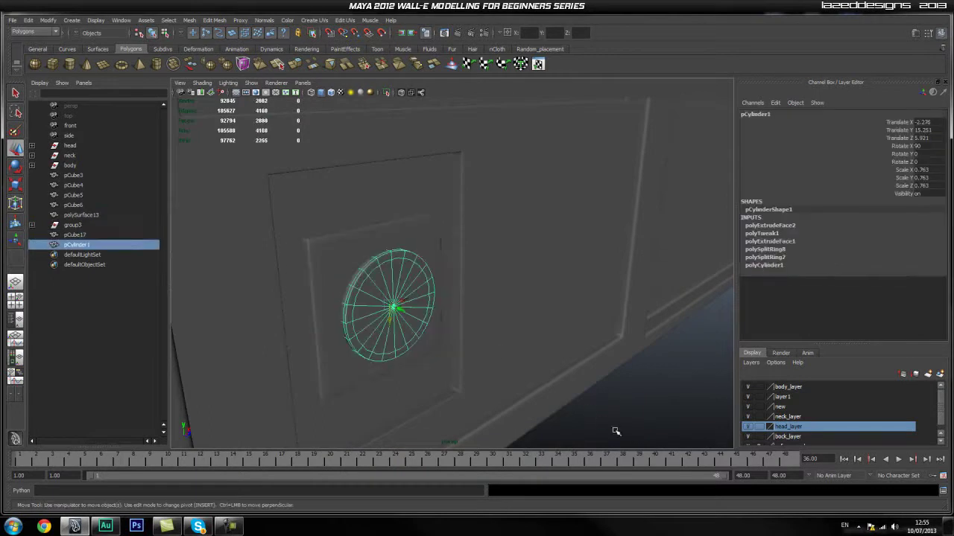
pyautogui.click(458, 209)
pyautogui.keyDown('alt'); pyautogui.moveTo(466, 158); pyautogui.dragTo(489, 291, button='middle'); pyautogui.keyUp('alt')
pyautogui.keyDown('alt'); pyautogui.moveTo(490, 291); pyautogui.dragTo(456, 307, button='right'); pyautogui.keyUp('alt')
pyautogui.click(327, 243)
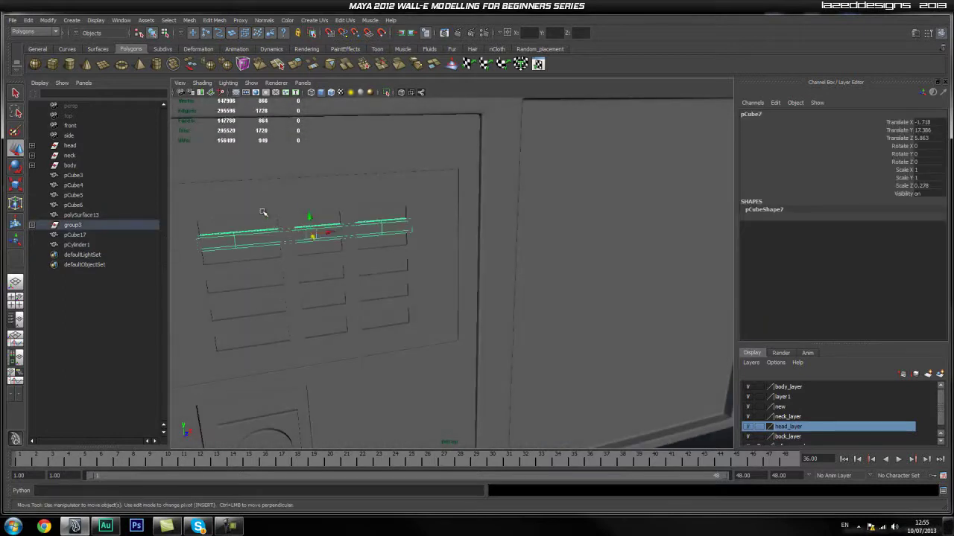
pyautogui.click(253, 243)
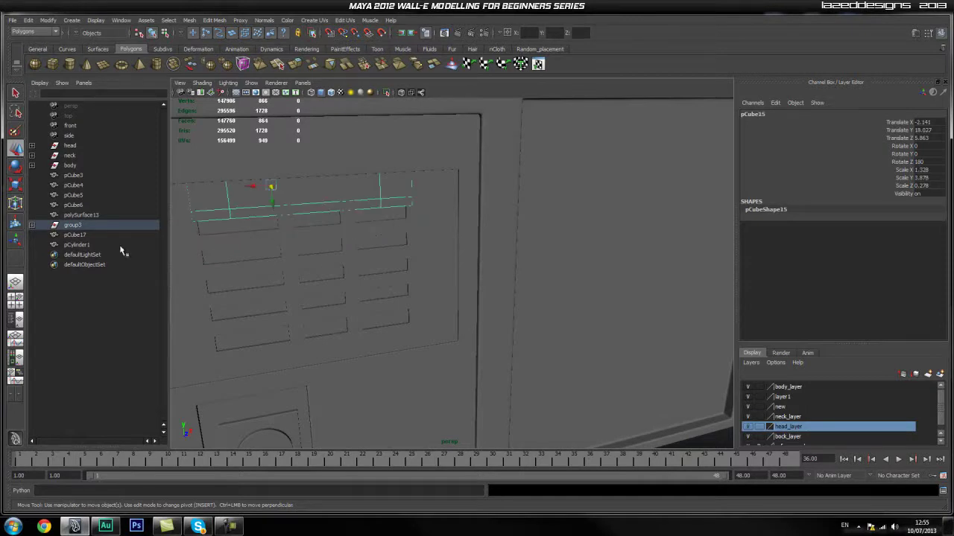
pyautogui.click(79, 225)
pyautogui.keyDown('alt'); pyautogui.moveTo(317, 303); pyautogui.dragTo(366, 281); pyautogui.keyUp('alt')
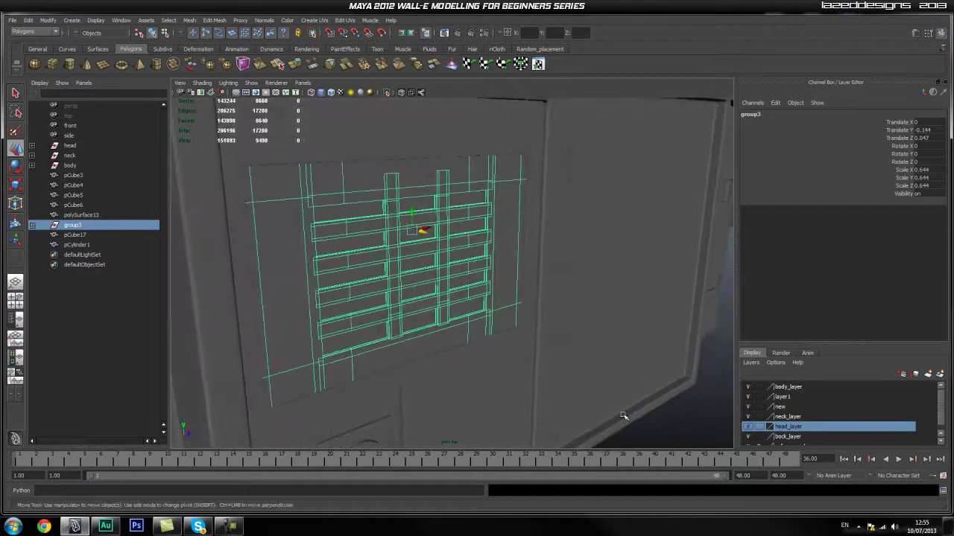
pyautogui.click(652, 422)
# Delete the loose front detail objects from pCube3 through pCylinder1, including polySurface13 and group3
pyautogui.keyDown('alt'); pyautogui.moveTo(653, 421); pyautogui.dragTo(600, 394, button='right'); pyautogui.keyUp('alt')
pyautogui.keyDown('alt'); pyautogui.moveTo(441, 314); pyautogui.dragTo(470, 324); pyautogui.keyUp('alt')
pyautogui.keyDown('alt'); pyautogui.moveTo(470, 323); pyautogui.dragTo(443, 310, button='right'); pyautogui.keyUp('alt')
pyautogui.keyDown('alt'); pyautogui.moveTo(484, 320); pyautogui.dragTo(340, 292); pyautogui.keyUp('alt')
pyautogui.click(364, 292)
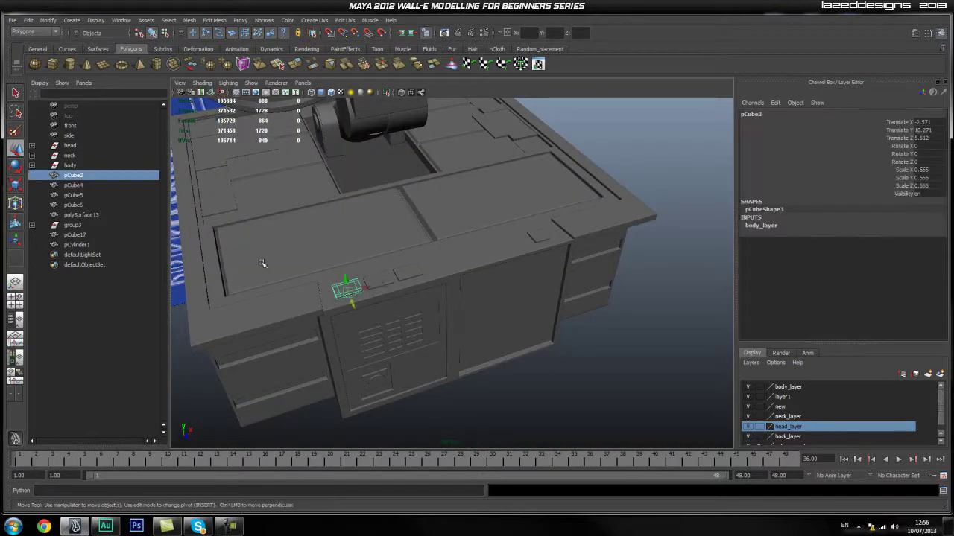
pyautogui.keyDown('ctrl'); pyautogui.click(73, 185); pyautogui.keyUp('ctrl')
pyautogui.keyDown('shift'); pyautogui.click(86, 248); pyautogui.keyUp('shift')
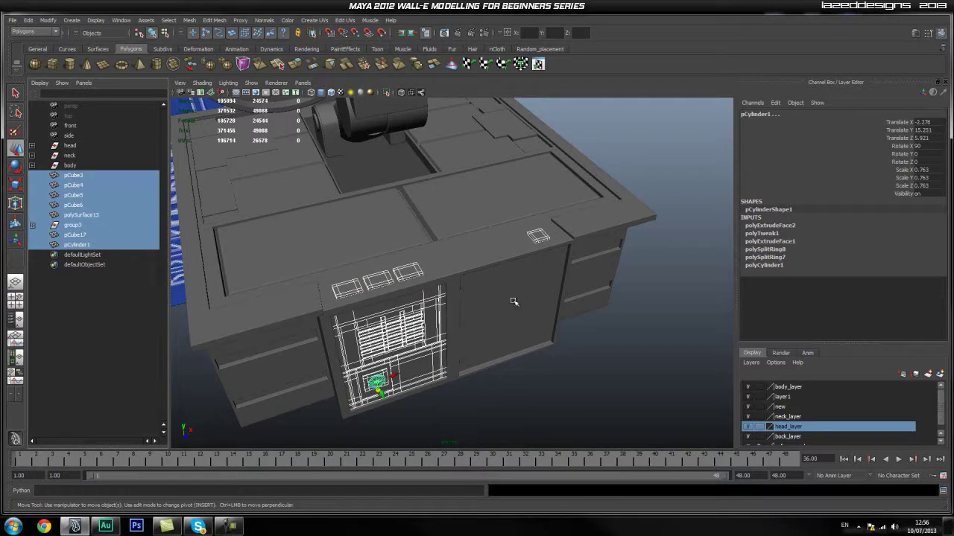
pyautogui.press('Delete')
# Select the whole robot model, delete all construction history in the scene, and clear the selection
pyautogui.keyDown('alt'); pyautogui.moveTo(472, 303); pyautogui.dragTo(544, 277); pyautogui.keyUp('alt')
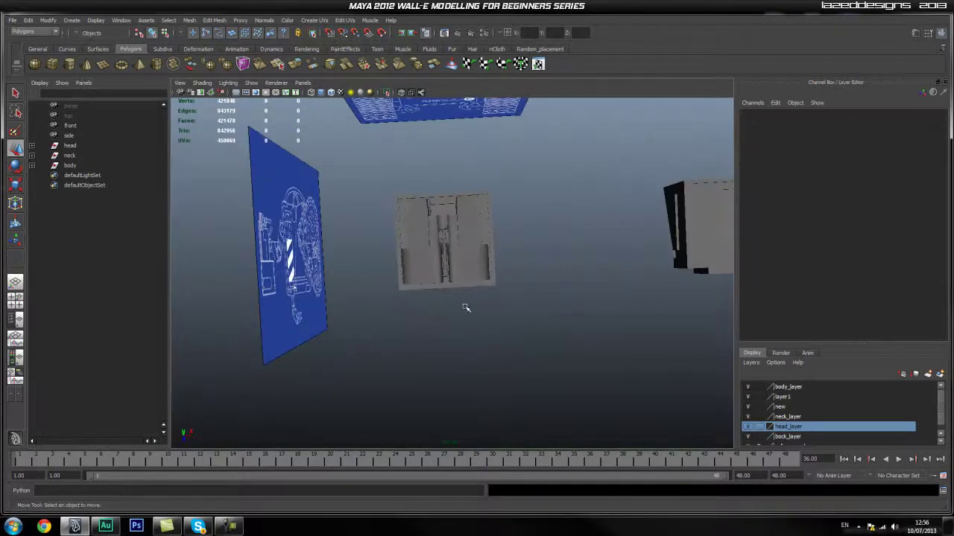
pyautogui.click(447, 279)
pyautogui.click(28, 21)
pyautogui.moveTo(102, 135)
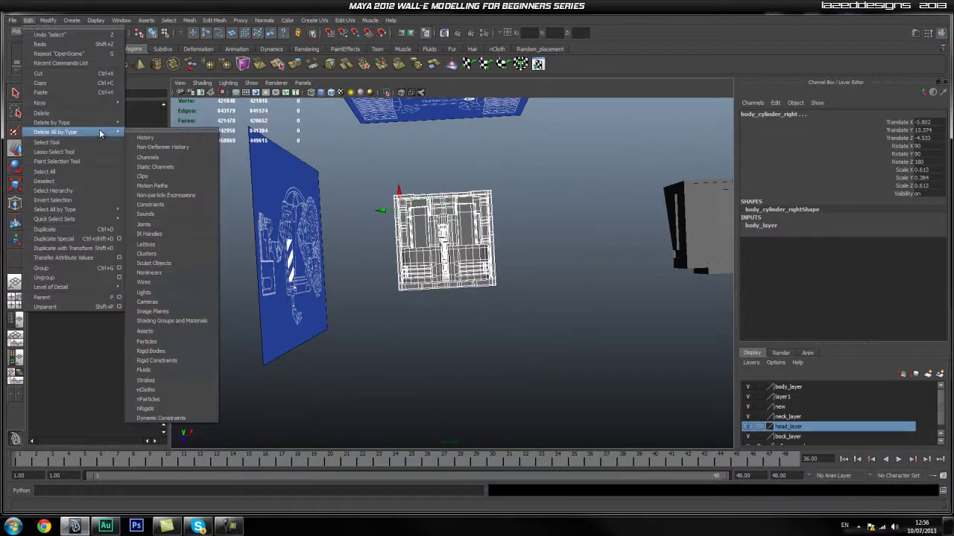
pyautogui.click(142, 141)
pyautogui.click(522, 250)
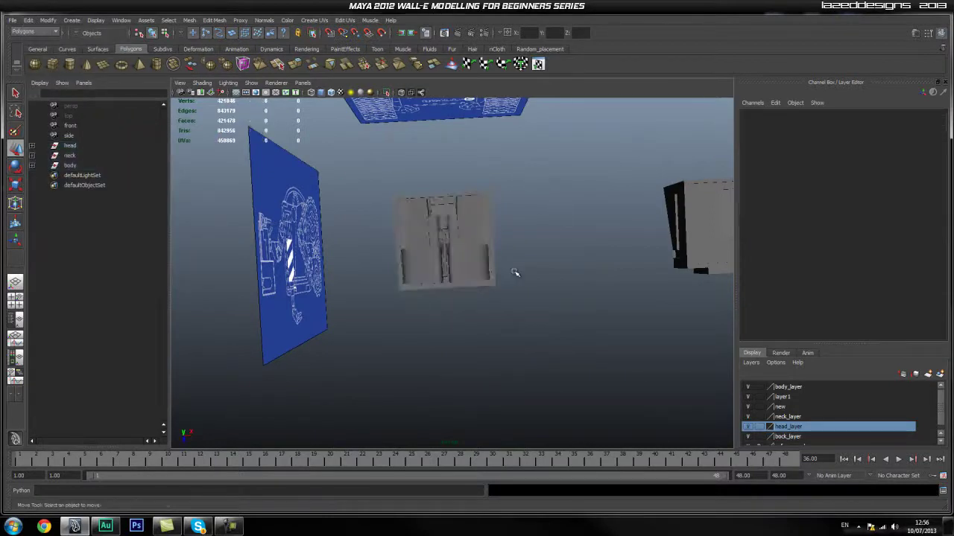
# Hide head_layer and neck_layer so only the body and reference images are shown
pyautogui.keyDown('alt'); pyautogui.moveTo(523, 250); pyautogui.dragTo(492, 209); pyautogui.keyUp('alt')
pyautogui.keyDown('alt'); pyautogui.moveTo(491, 208); pyautogui.dragTo(462, 258, button='right'); pyautogui.keyUp('alt')
pyautogui.keyDown('alt'); pyautogui.moveTo(462, 257); pyautogui.dragTo(370, 273, button='middle'); pyautogui.keyUp('alt')
pyautogui.keyDown('alt'); pyautogui.moveTo(370, 273); pyautogui.dragTo(466, 256); pyautogui.keyUp('alt')
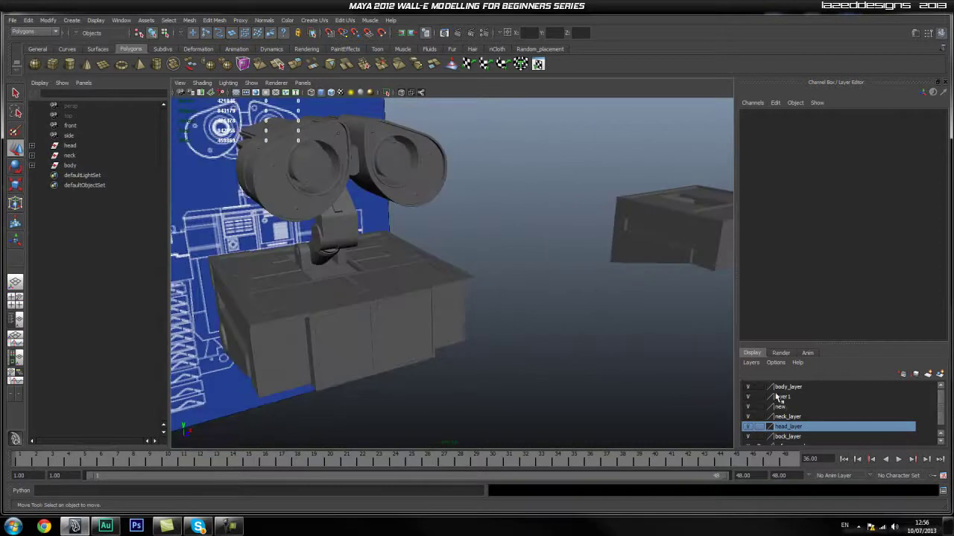
pyautogui.scroll(-1, 800, 430)
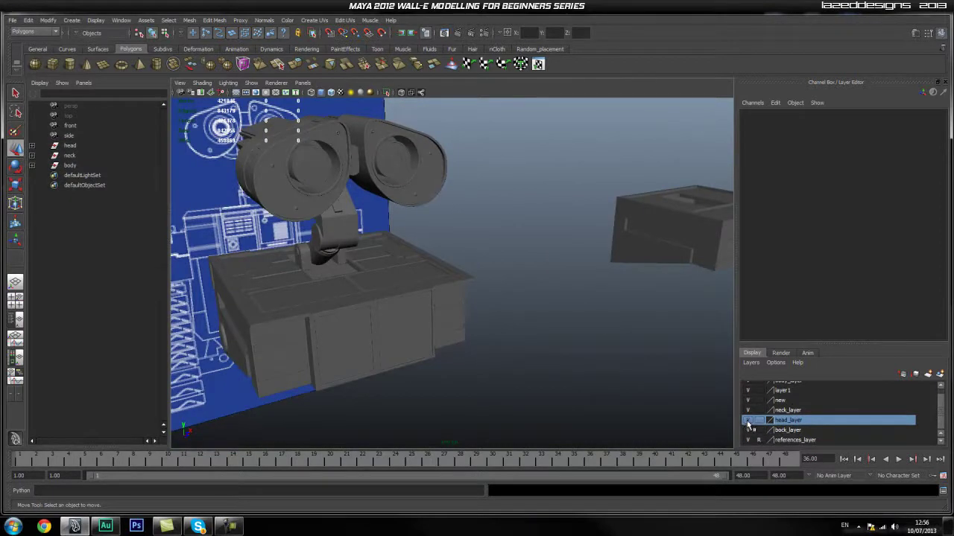
pyautogui.click(747, 421)
pyautogui.click(747, 409)
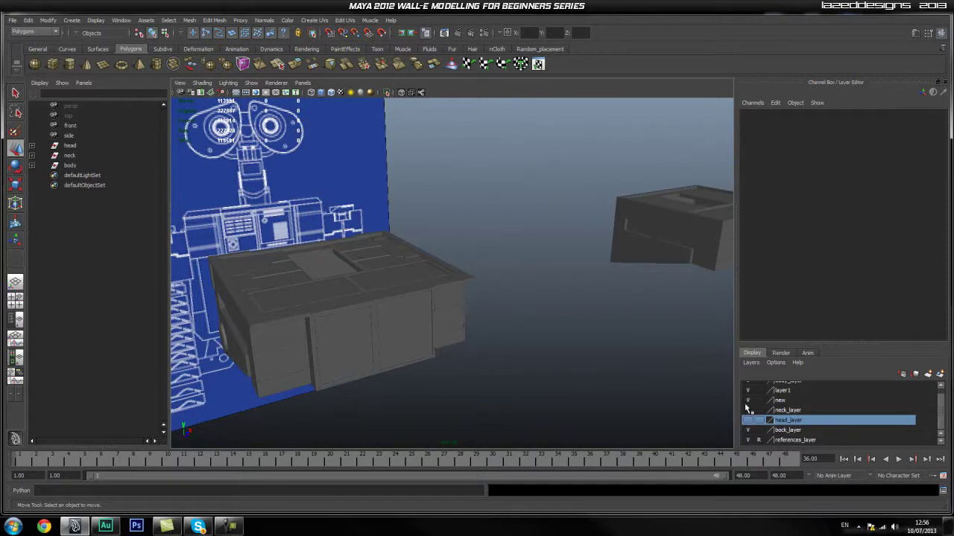
# Make the body_main_top mesh a live surface
pyautogui.keyDown('alt'); pyautogui.moveTo(494, 345); pyautogui.dragTo(458, 357); pyautogui.keyUp('alt')
pyautogui.click(319, 249)
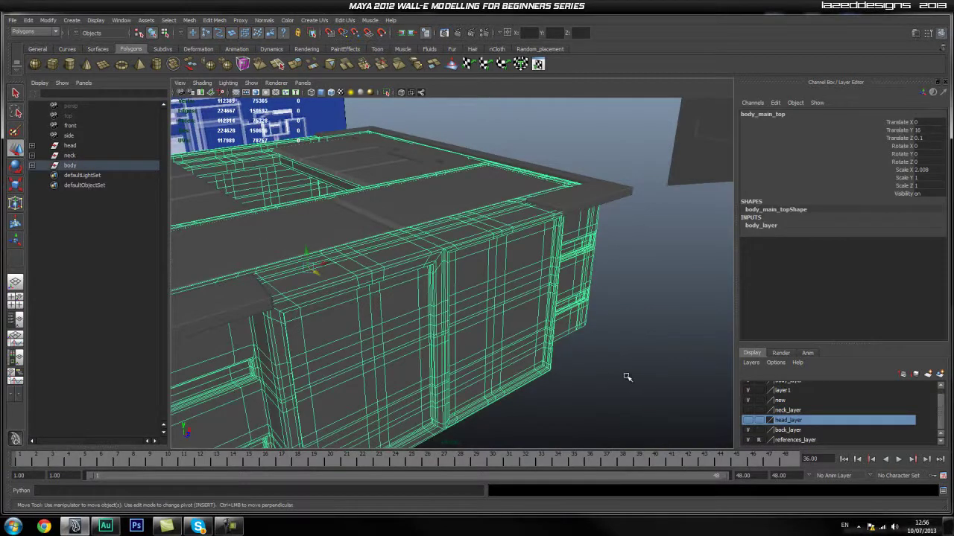
pyautogui.click(568, 370)
pyautogui.scroll(-3, 568, 369)
pyautogui.keyDown('alt'); pyautogui.moveTo(568, 369); pyautogui.dragTo(482, 314); pyautogui.keyUp('alt')
pyautogui.keyDown('alt'); pyautogui.moveTo(482, 315); pyautogui.dragTo(510, 447, button='middle'); pyautogui.keyUp('alt')
pyautogui.scroll(4, 415, 322)
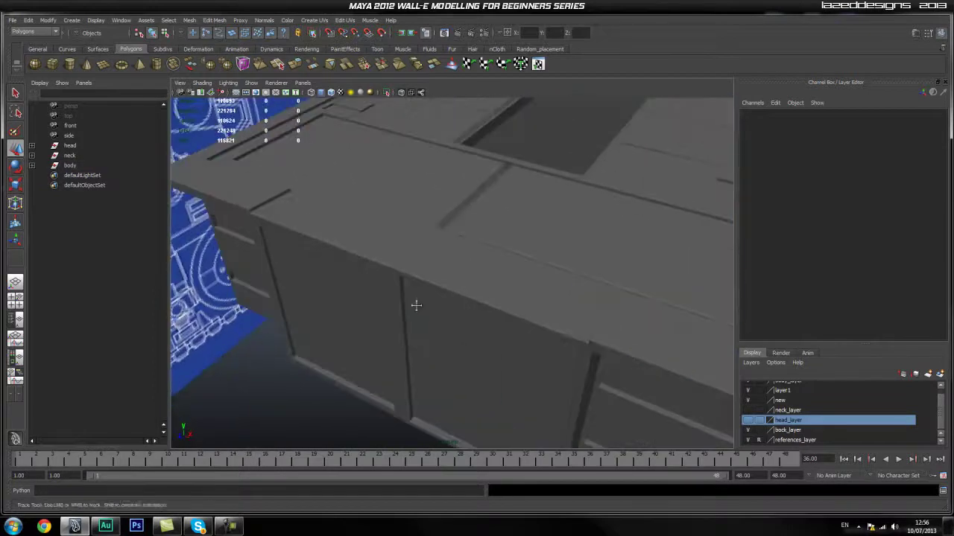
pyautogui.keyDown('alt'); pyautogui.moveTo(415, 304); pyautogui.dragTo(379, 293, button='middle'); pyautogui.keyUp('alt')
pyautogui.keyDown('alt'); pyautogui.moveTo(379, 294); pyautogui.dragTo(449, 319); pyautogui.keyUp('alt')
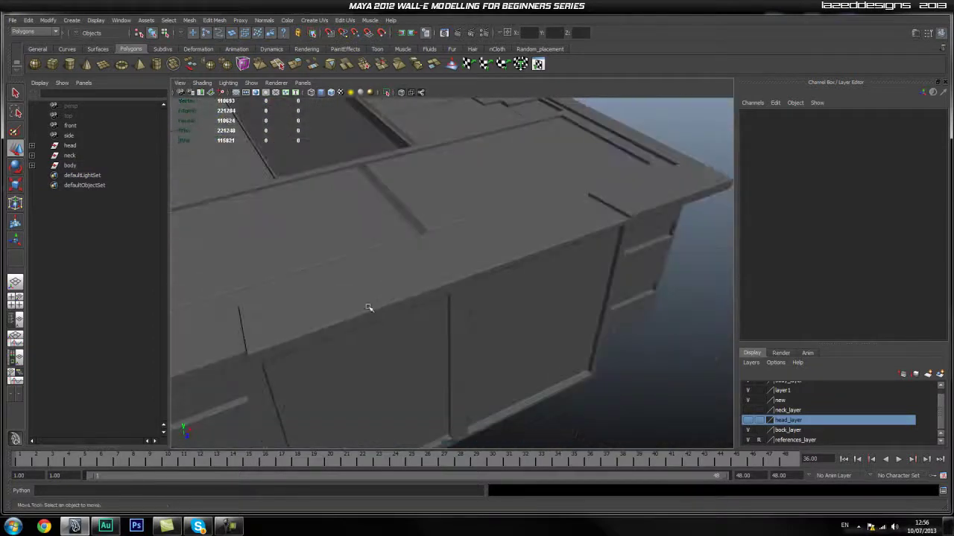
pyautogui.click(404, 291)
pyautogui.press('space')
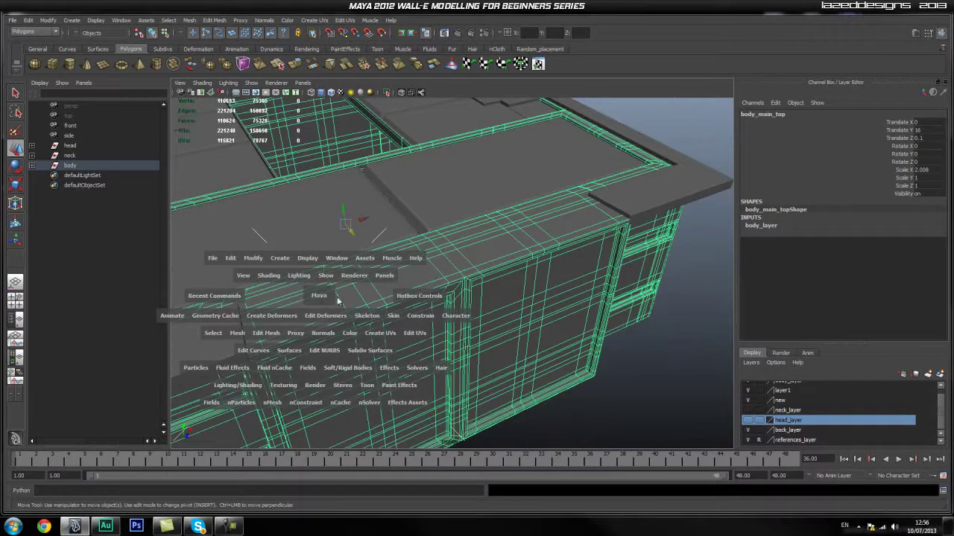
pyautogui.moveTo(254, 258); pyautogui.dragTo(280, 343)
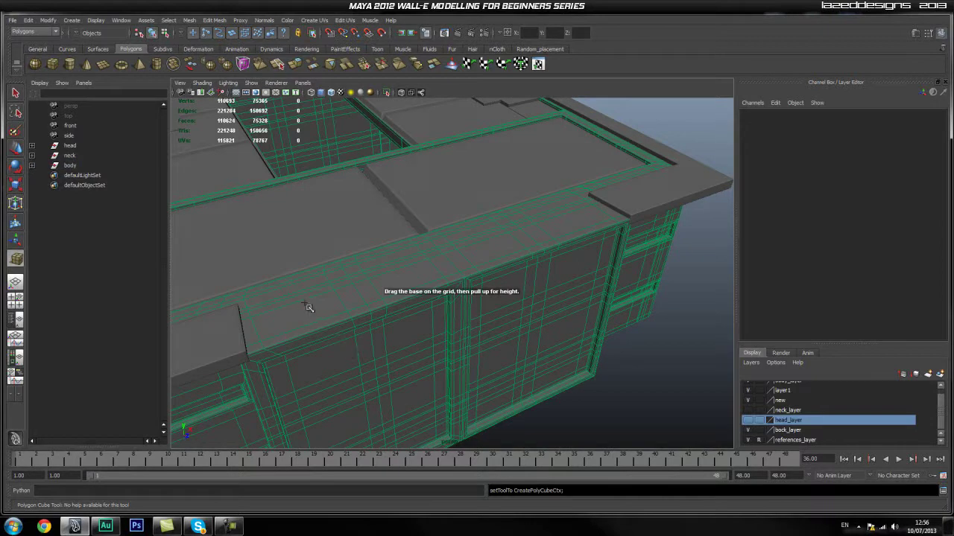
# Draw a small flat polygon cube on the body's front top edge above the vent door's opening, and turn off the live surface
pyautogui.moveTo(310, 309); pyautogui.dragTo(312, 326)
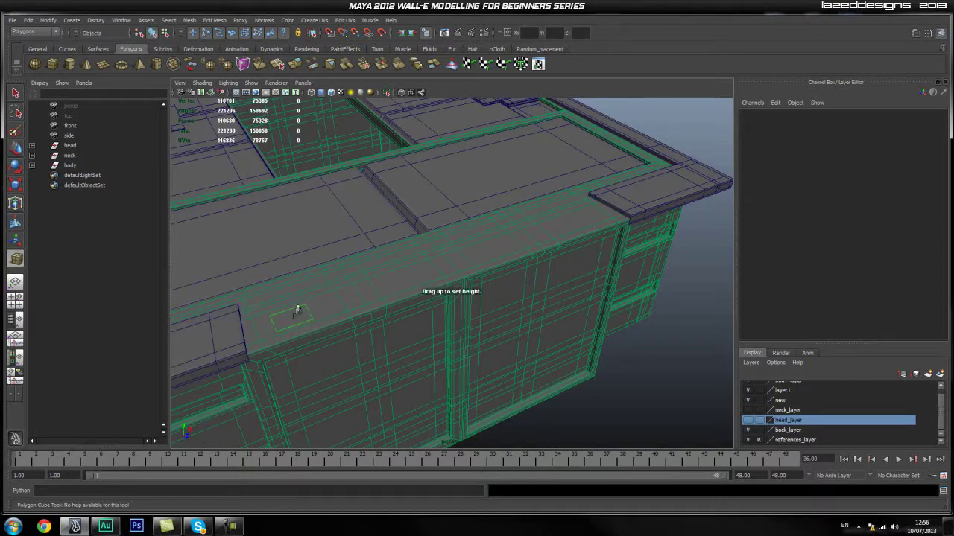
pyautogui.moveTo(299, 301); pyautogui.dragTo(296, 307)
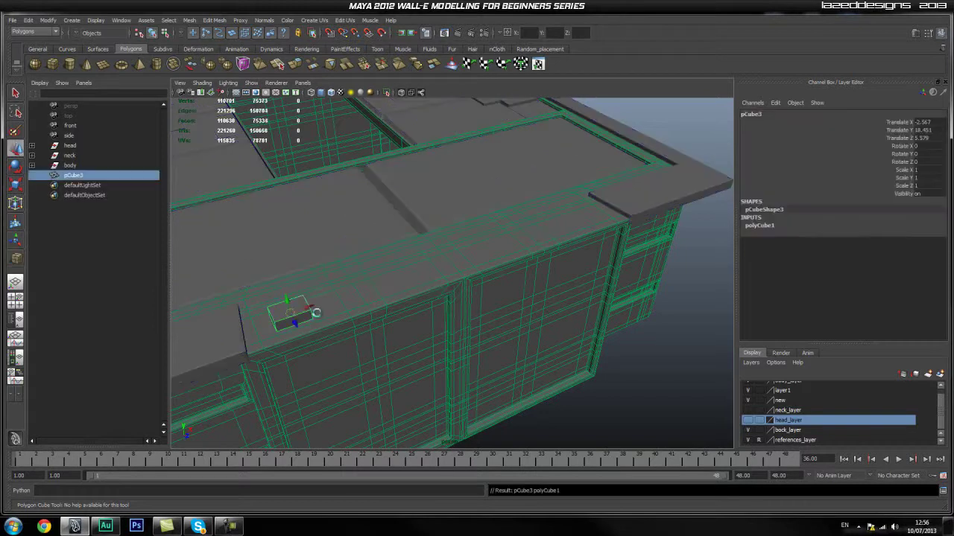
pyautogui.click(388, 280)
pyautogui.press('space')
pyautogui.moveTo(328, 242); pyautogui.dragTo(371, 332)
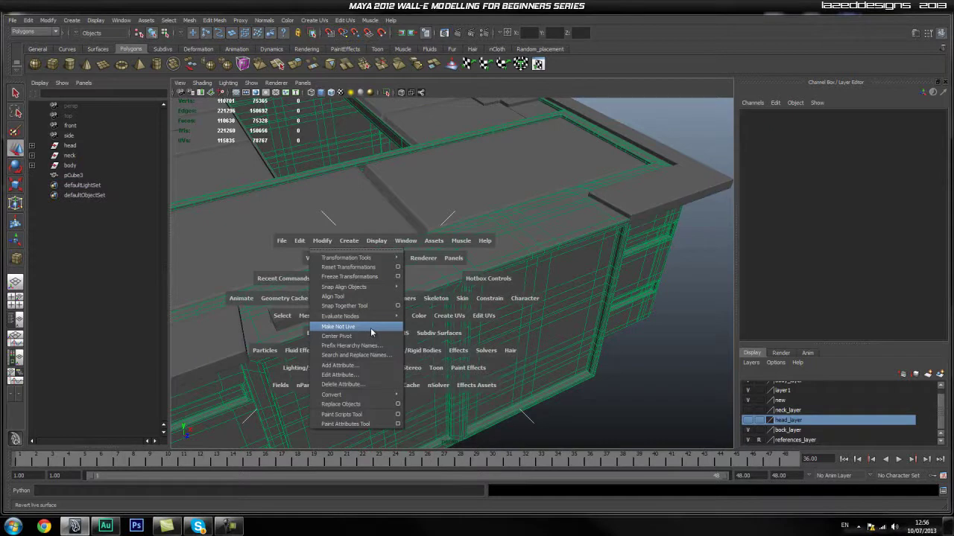
pyautogui.click(371, 332)
# Select the new small cube, frame it closely, and keep the Edit Mesh commands open as a floating window
pyautogui.click(305, 319)
pyautogui.keyDown('alt'); pyautogui.moveTo(319, 311); pyautogui.dragTo(371, 261, button='middle'); pyautogui.keyUp('alt')
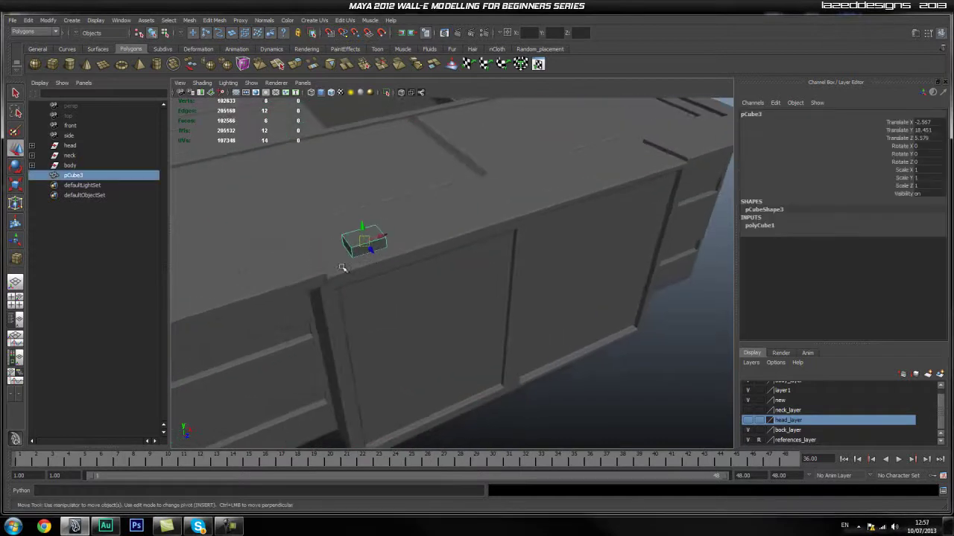
pyautogui.scroll(5, 371, 261)
pyautogui.keyDown('alt'); pyautogui.moveTo(292, 204); pyautogui.dragTo(429, 260, button='middle'); pyautogui.keyUp('alt')
pyautogui.scroll(-3, 440, 253)
pyautogui.scroll(3, 449, 242)
pyautogui.click(217, 22)
pyautogui.click(219, 35)
pyautogui.click(222, 21)
pyautogui.click(221, 35)
pyautogui.click(218, 22)
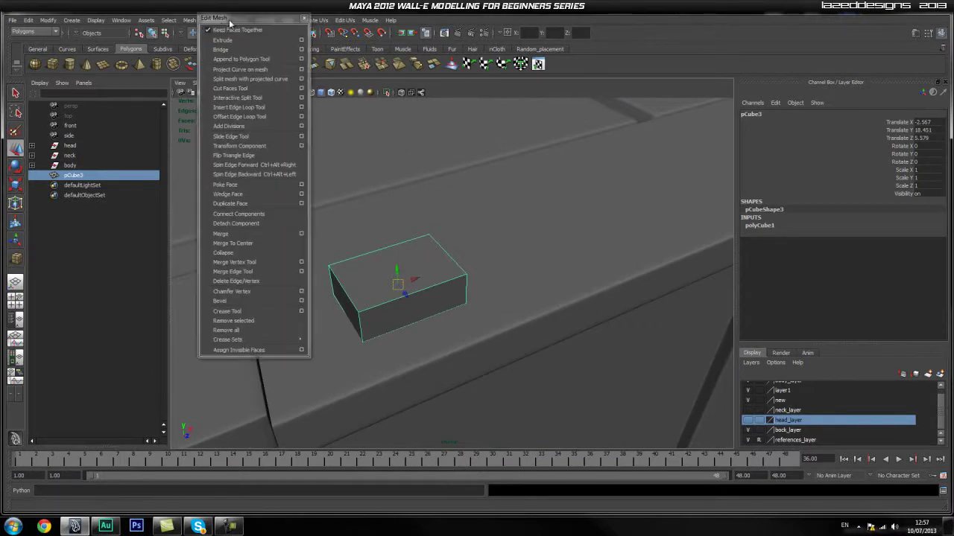
# Insert edge loops on the small block close to both short ends and along its front and back edges
pyautogui.click(222, 29)
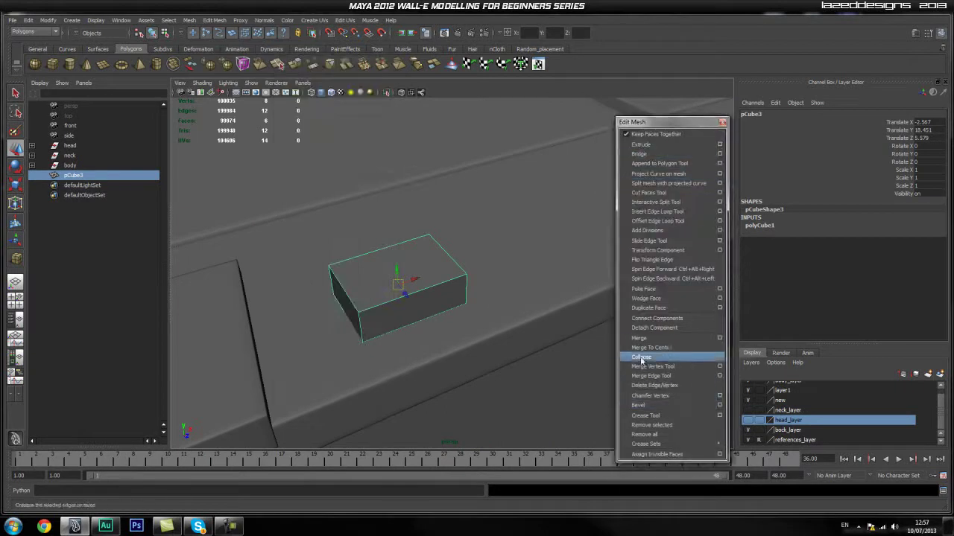
pyautogui.click(653, 213)
pyautogui.scroll(4, 351, 362)
pyautogui.scroll(-4, 353, 352)
pyautogui.scroll(3, 386, 300)
pyautogui.keyDown('alt'); pyautogui.moveTo(387, 301); pyautogui.dragTo(447, 275, button='middle'); pyautogui.keyUp('alt')
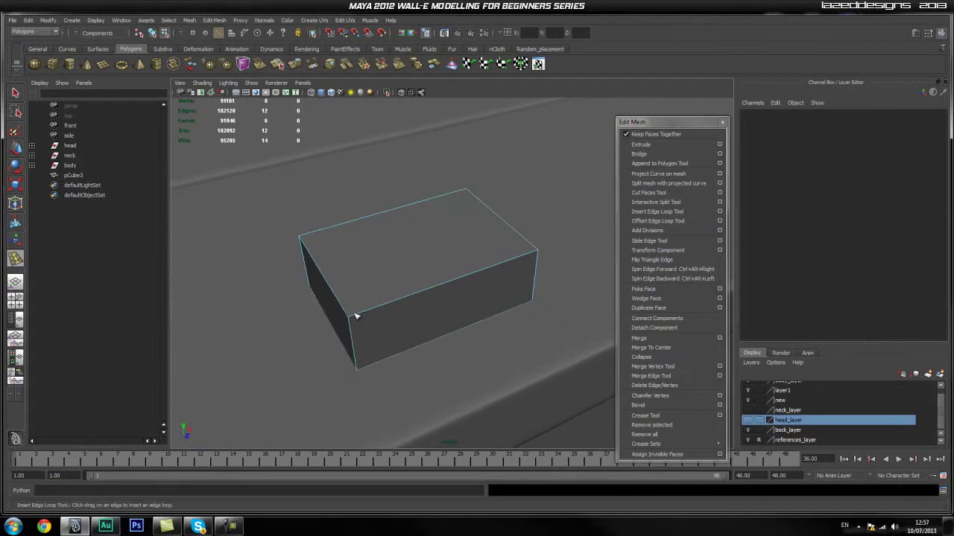
pyautogui.click(355, 318)
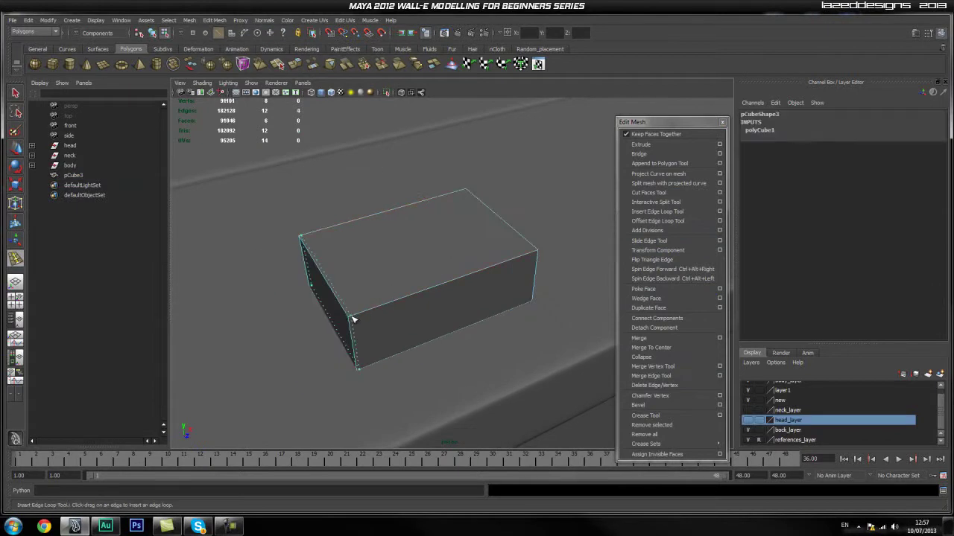
pyautogui.click(534, 257)
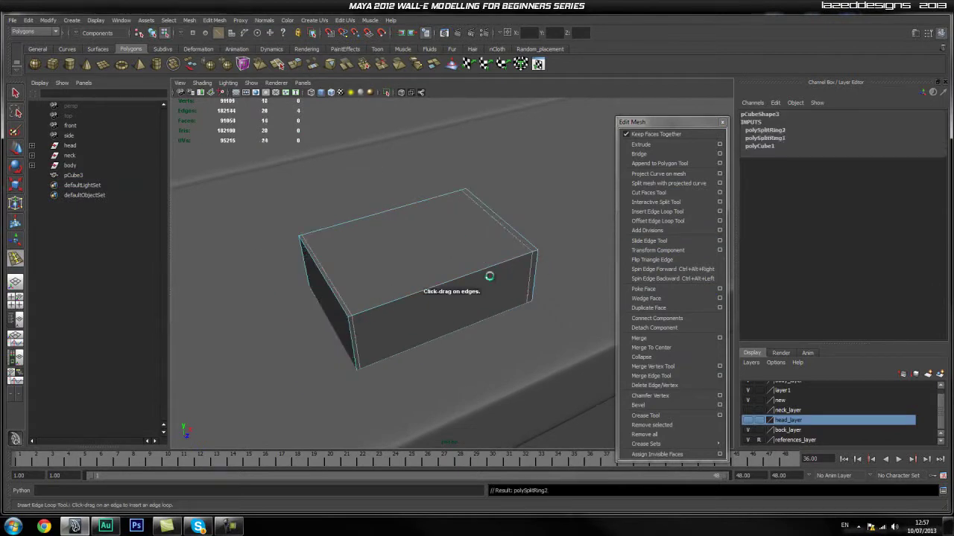
pyautogui.click(348, 317)
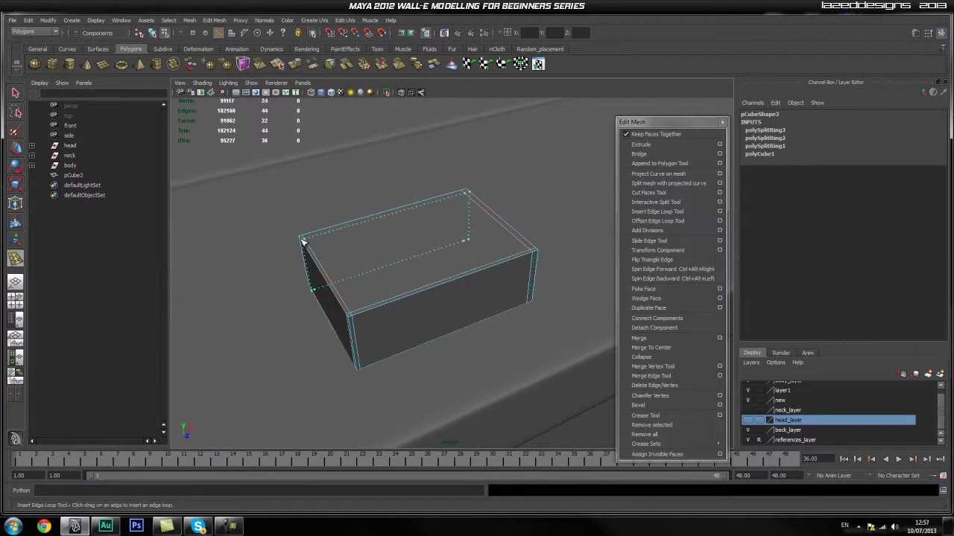
pyautogui.click(302, 240)
# Insert edge loops just inside the small block's bottom and top edges, and return to object selection
pyautogui.scroll(5, 405, 341)
pyautogui.scroll(-5, 379, 234)
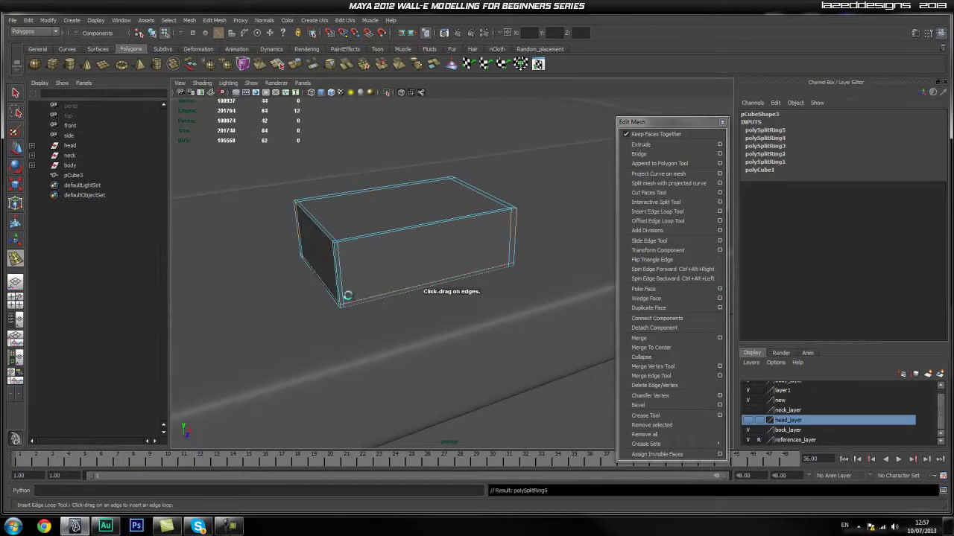
pyautogui.keyDown('alt'); pyautogui.moveTo(396, 261); pyautogui.dragTo(404, 277); pyautogui.keyUp('alt')
pyautogui.keyDown('alt'); pyautogui.moveTo(405, 276); pyautogui.dragTo(406, 251, button='middle'); pyautogui.keyUp('alt')
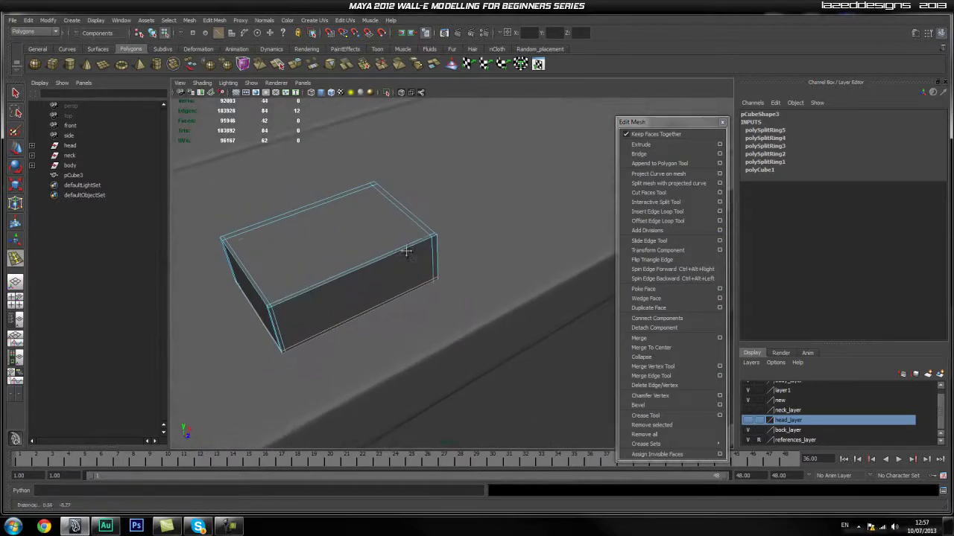
pyautogui.scroll(3, 319, 290)
pyautogui.keyDown('alt'); pyautogui.moveTo(336, 289); pyautogui.dragTo(453, 311, button='middle'); pyautogui.keyUp('alt')
pyautogui.keyDown('alt'); pyautogui.moveTo(367, 311); pyautogui.dragTo(375, 266); pyautogui.keyUp('alt')
pyautogui.press('q')
pyautogui.keyDown('alt'); pyautogui.moveTo(470, 310); pyautogui.dragTo(461, 313); pyautogui.keyUp('alt')
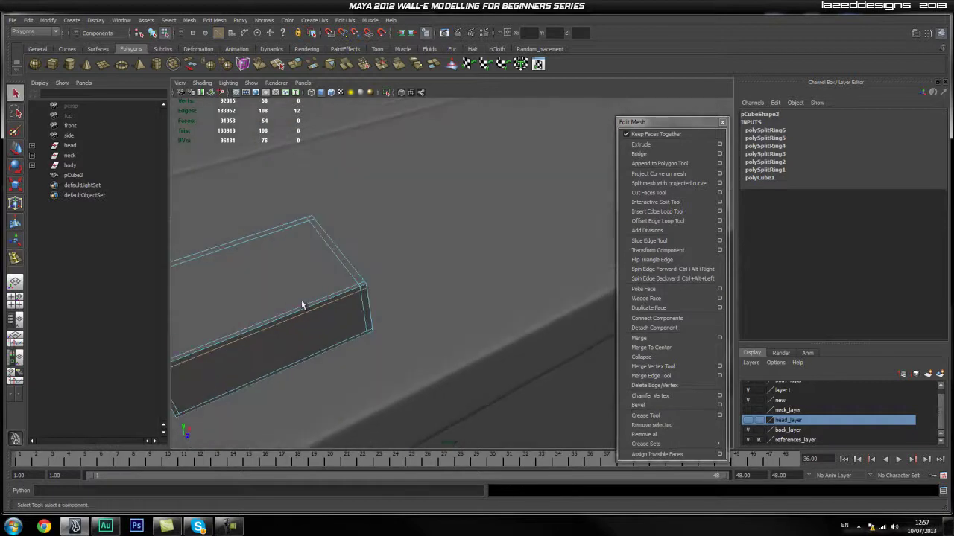
pyautogui.moveTo(302, 300); pyautogui.dragTo(308, 297, button='right')
pyautogui.scroll(-5, 405, 333)
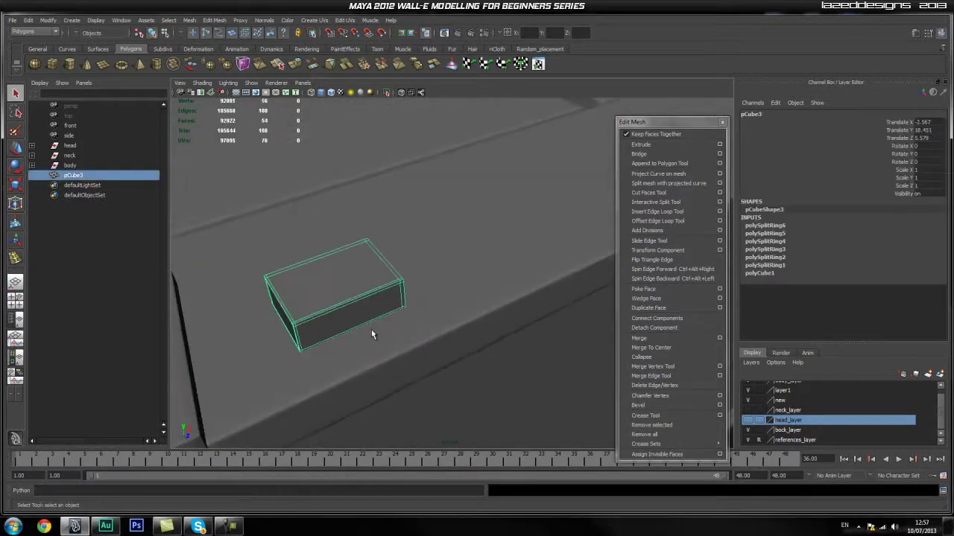
# Move the small block to Translate Z 5.495 and scale it uniformly to about 1.306, working in the top view
pyautogui.click(387, 348)
pyautogui.keyDown('alt'); pyautogui.moveTo(388, 348); pyautogui.dragTo(377, 291); pyautogui.keyUp('alt')
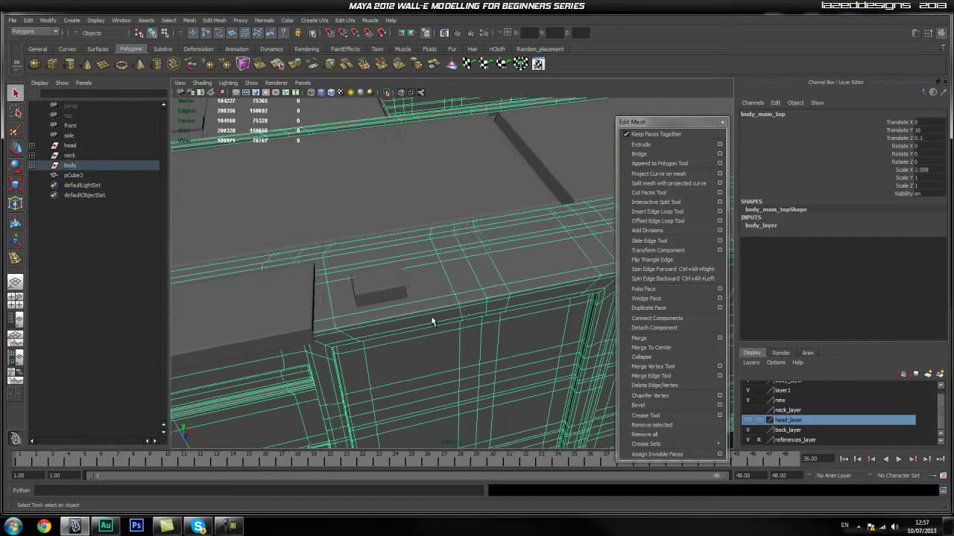
pyautogui.click(377, 289)
pyautogui.keyDown('alt'); pyautogui.moveTo(451, 323); pyautogui.dragTo(443, 323); pyautogui.keyUp('alt')
pyautogui.press('w')
pyautogui.keyDown('alt'); pyautogui.moveTo(354, 330); pyautogui.dragTo(408, 330); pyautogui.keyUp('alt')
pyautogui.press('space')
pyautogui.moveTo(300, 303); pyautogui.dragTo(309, 276)
pyautogui.press('r')
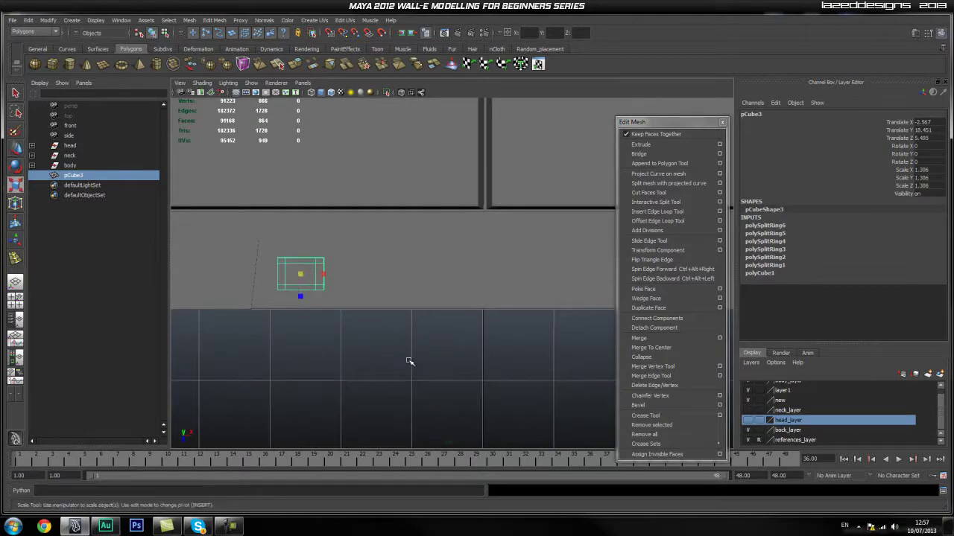
pyautogui.click(409, 362)
# Duplicate the block twice along the body's front edge at even spacing, with the last copy at Translate X -0.684
pyautogui.scroll(6, 490, 351)
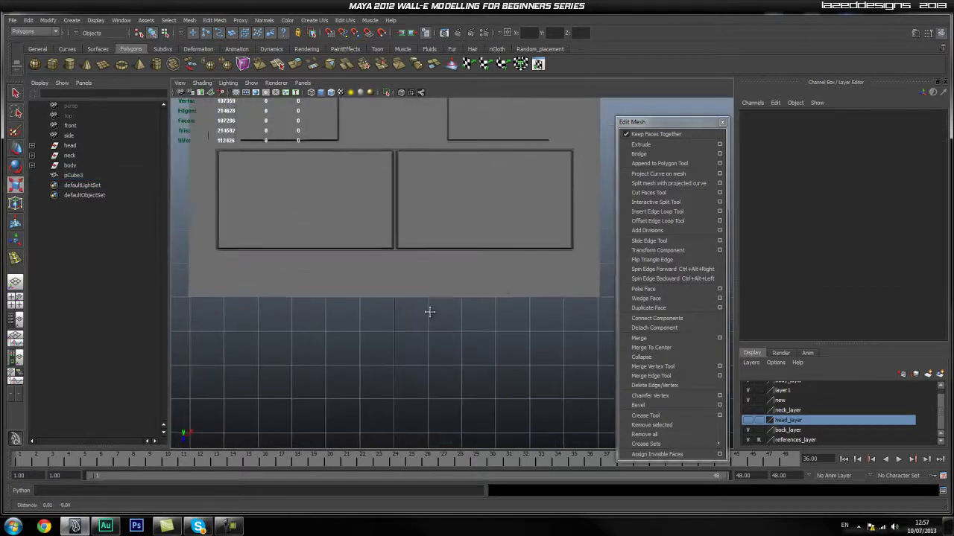
pyautogui.scroll(3, 413, 301)
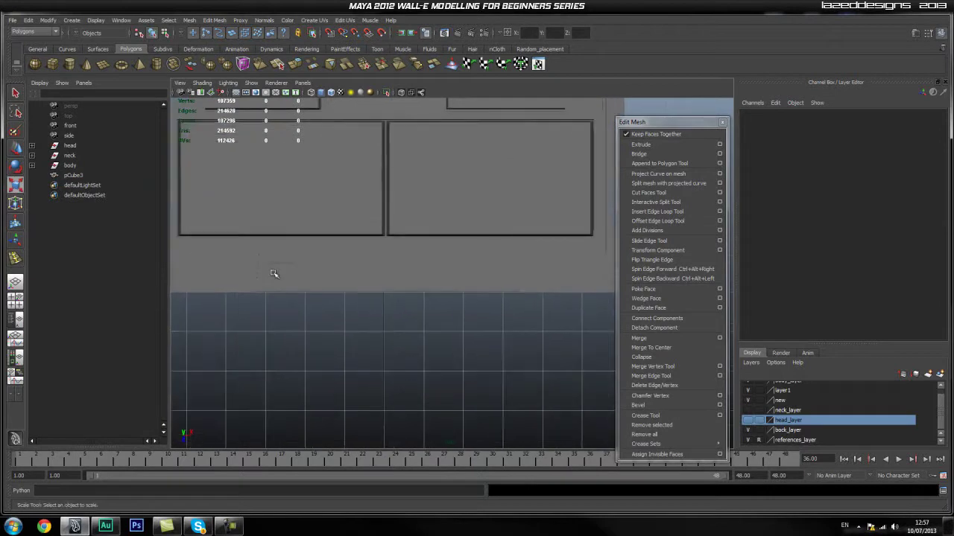
pyautogui.hotkey('ctrl', 'd')
pyautogui.press('w')
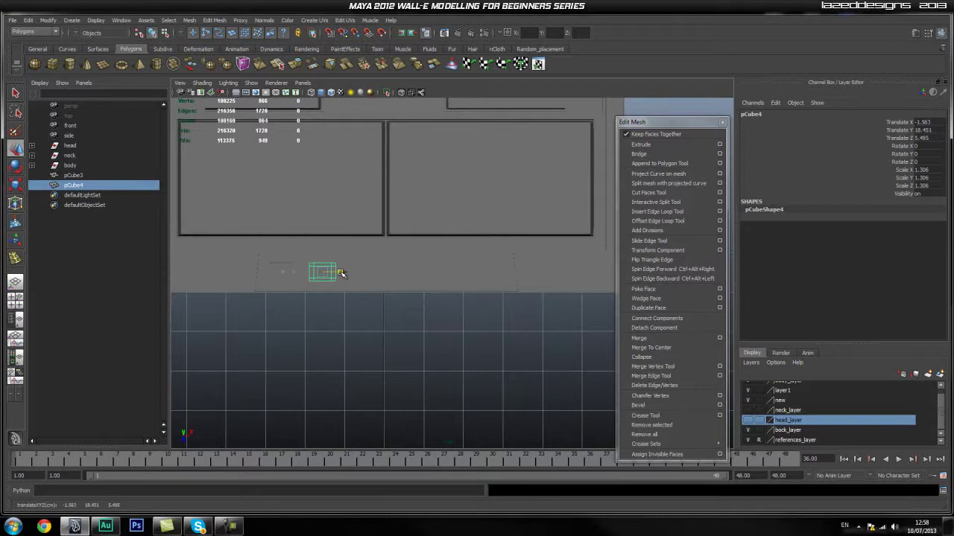
pyautogui.hotkey('shift', 'd')
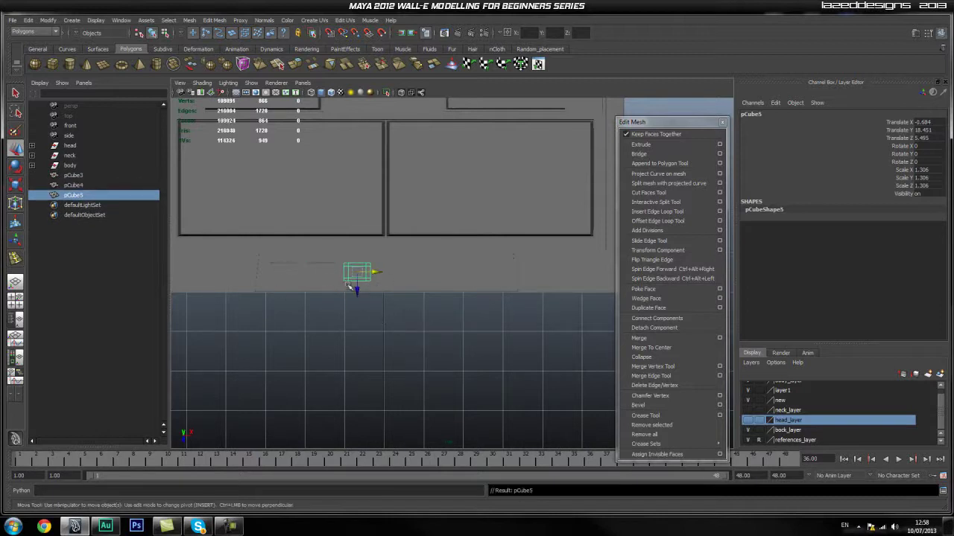
pyautogui.click(415, 333)
# Duplicate the last block, move the copy to about Translate X 2.59, and narrow it to Scale X 0.985
pyautogui.scroll(4, 425, 330)
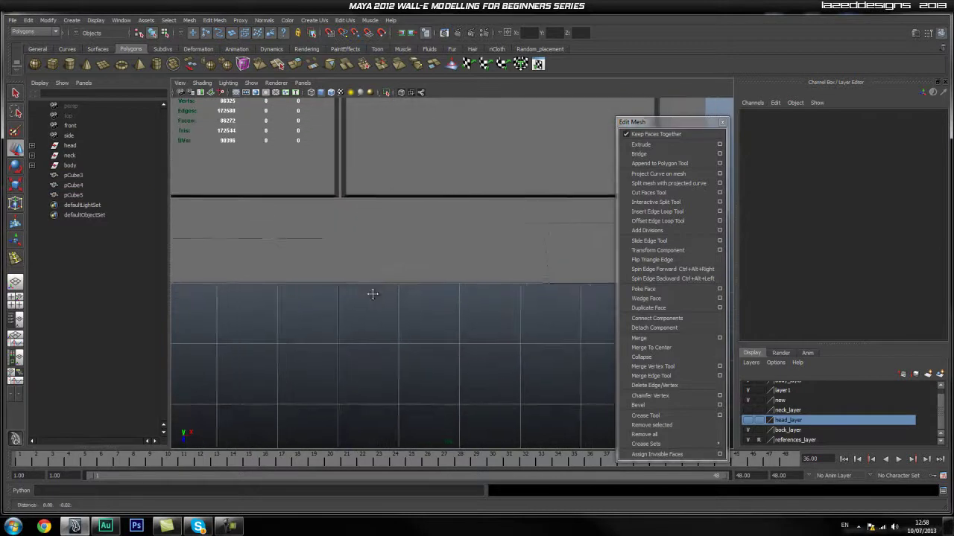
pyautogui.click(268, 268)
pyautogui.hotkey('ctrl', 'd')
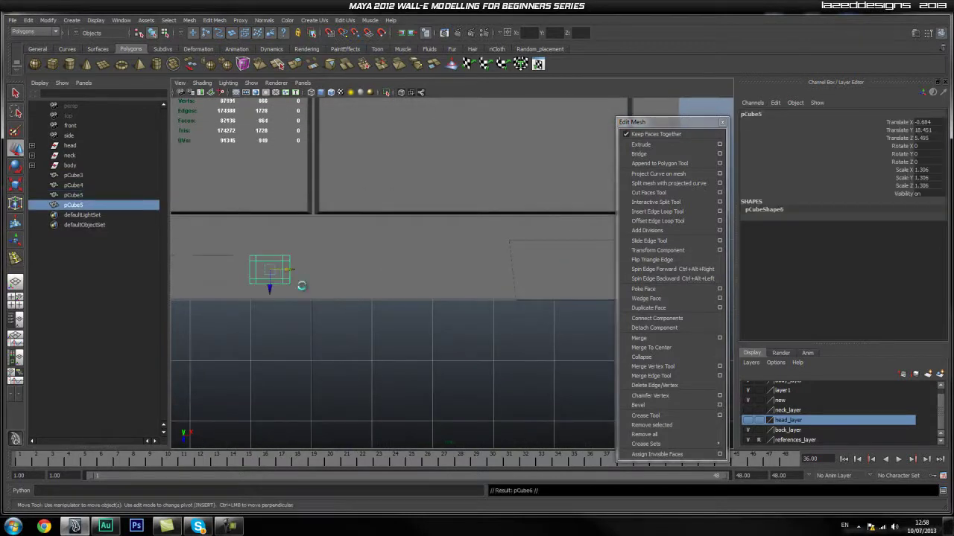
pyautogui.moveTo(289, 271); pyautogui.dragTo(493, 270)
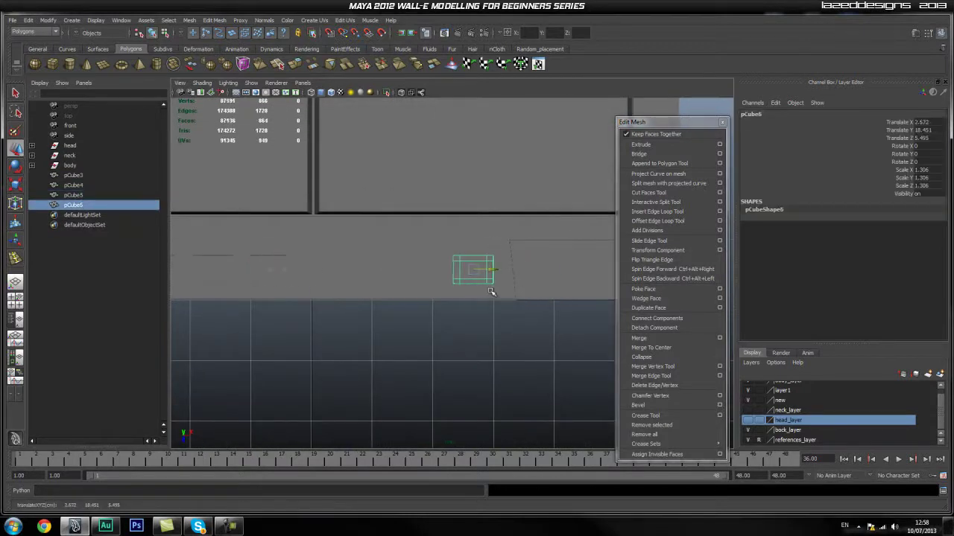
pyautogui.press('r')
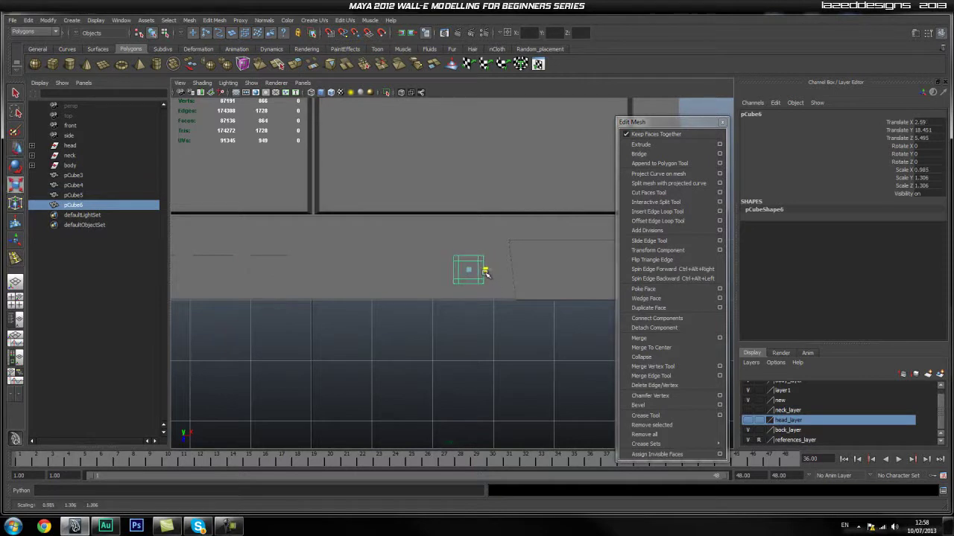
pyautogui.click(458, 330)
# Select all four small blocks in the perspective view and lower them into the body top to about Translate Y 18.33
pyautogui.press('space')
pyautogui.moveTo(384, 271); pyautogui.dragTo(386, 244)
pyautogui.keyDown('alt'); pyautogui.moveTo(398, 317); pyautogui.dragTo(368, 297); pyautogui.keyUp('alt')
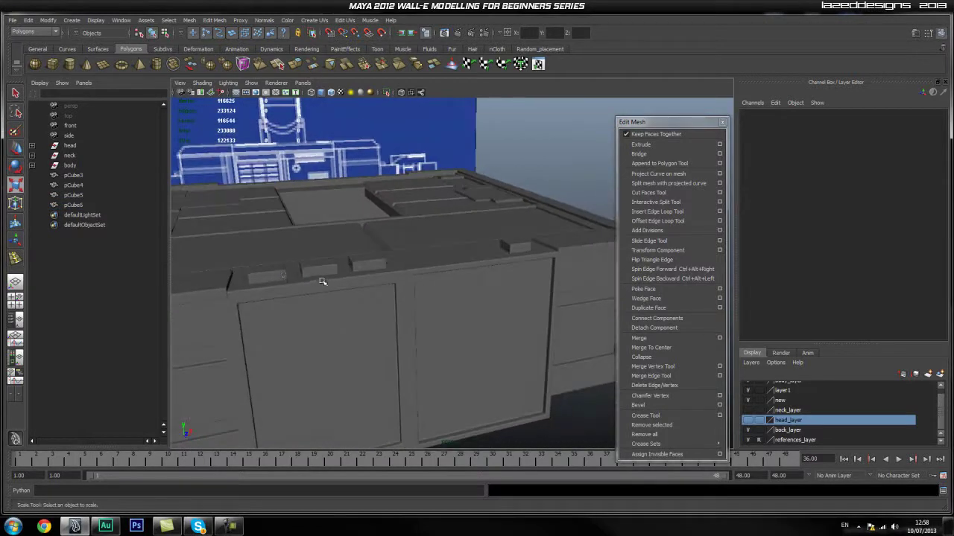
pyautogui.click(279, 277)
pyautogui.keyDown('shift'); pyautogui.click(320, 269); pyautogui.keyUp('shift')
pyautogui.keyDown('shift'); pyautogui.click(361, 263); pyautogui.keyUp('shift')
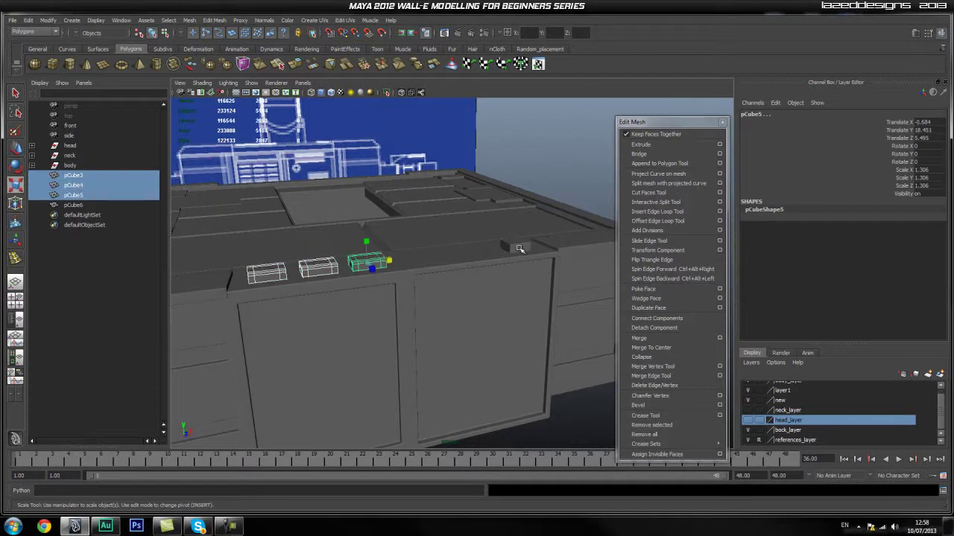
pyautogui.press('w')
pyautogui.moveTo(513, 229); pyautogui.dragTo(516, 234)
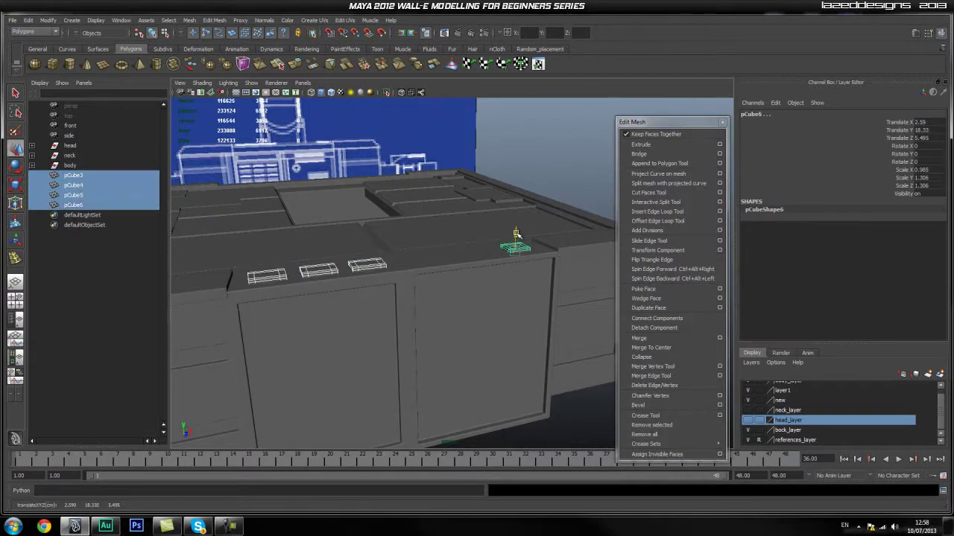
pyautogui.click(362, 357)
# Examine the placed blocks and the front of body_main_top from several angles, and bring the backup body into view
pyautogui.keyDown('alt'); pyautogui.moveTo(362, 358); pyautogui.dragTo(492, 370); pyautogui.keyUp('alt')
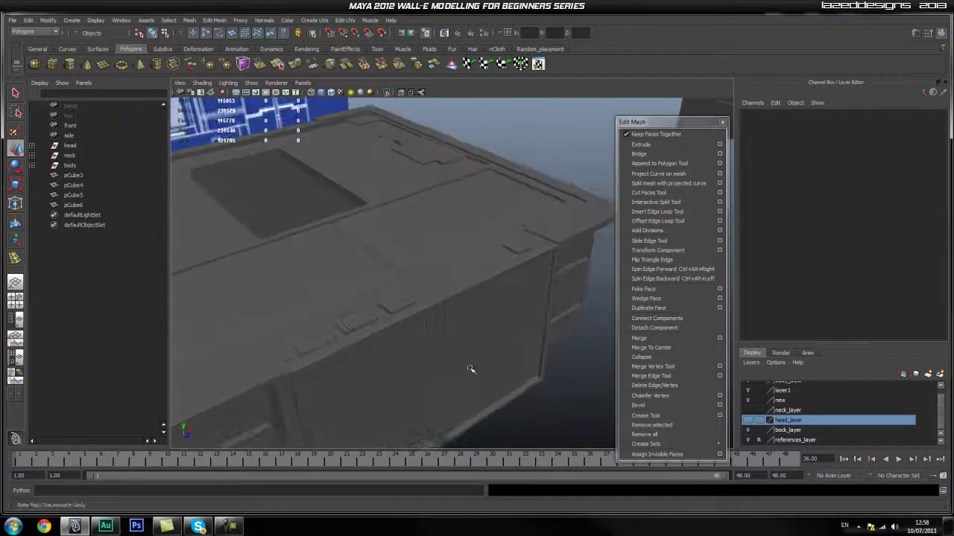
pyautogui.keyDown('alt'); pyautogui.moveTo(492, 370); pyautogui.dragTo(432, 326, button='right'); pyautogui.keyUp('alt')
pyautogui.keyDown('alt'); pyautogui.moveTo(432, 326); pyautogui.dragTo(357, 316); pyautogui.keyUp('alt')
pyautogui.click(439, 339)
pyautogui.keyDown('alt'); pyautogui.moveTo(428, 358); pyautogui.dragTo(414, 355); pyautogui.keyUp('alt')
pyautogui.scroll(2, 409, 347)
pyautogui.keyDown('alt'); pyautogui.moveTo(350, 290); pyautogui.dragTo(316, 212); pyautogui.keyUp('alt')
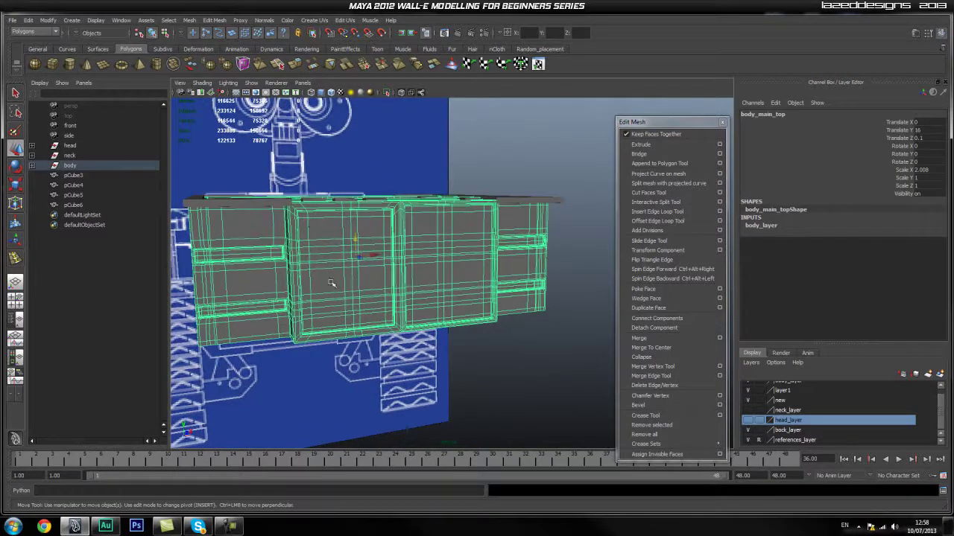
pyautogui.click(552, 335)
pyautogui.keyDown('alt'); pyautogui.moveTo(553, 334); pyautogui.dragTo(408, 301); pyautogui.keyUp('alt')
pyautogui.scroll(4, 408, 300)
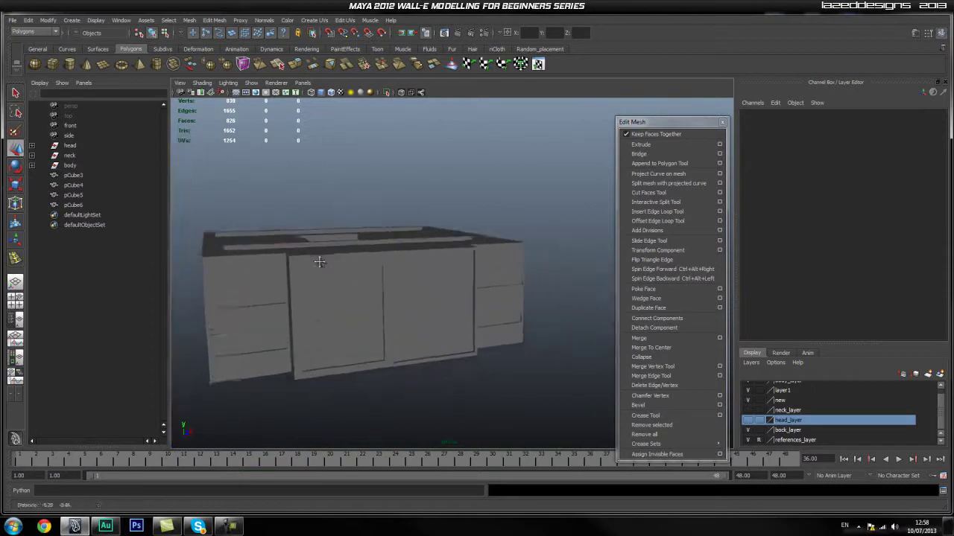
# Duplicate body_backup1 and move the copy up above the original
pyautogui.click(383, 309)
pyautogui.keyDown('alt'); pyautogui.moveTo(335, 273); pyautogui.dragTo(464, 300); pyautogui.keyUp('alt')
pyautogui.scroll(-3, 287, 325)
pyautogui.keyDown('alt'); pyautogui.moveTo(426, 270); pyautogui.dragTo(435, 280); pyautogui.keyUp('alt')
pyautogui.keyDown('alt'); pyautogui.moveTo(435, 280); pyautogui.dragTo(449, 308, button='middle'); pyautogui.keyUp('alt')
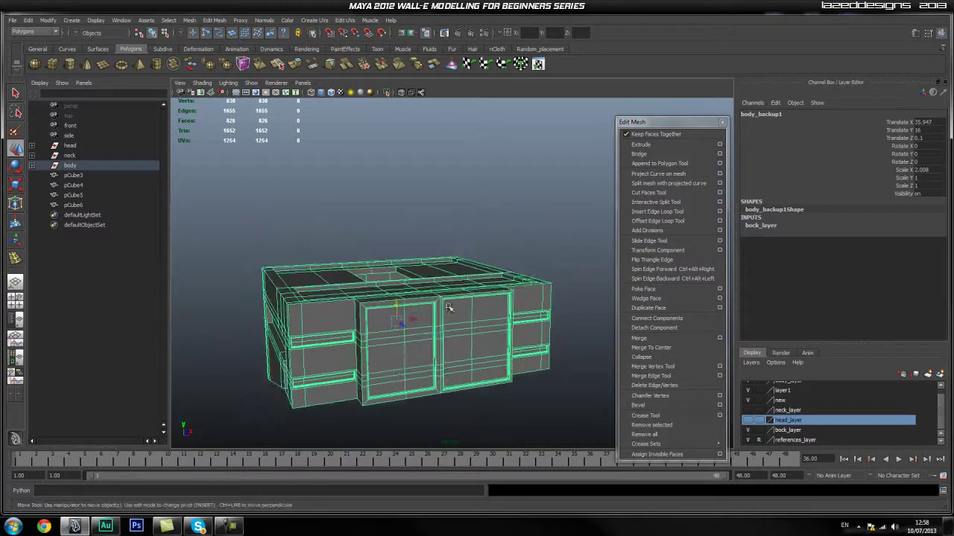
pyautogui.hotkey('ctrl', 'd')
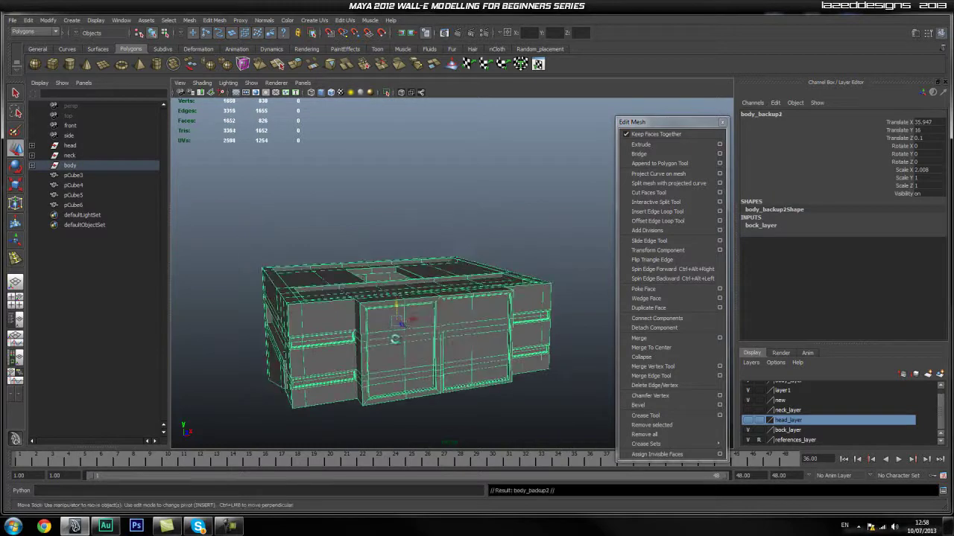
pyautogui.moveTo(399, 308); pyautogui.dragTo(395, 157)
pyautogui.click(573, 257)
# Select all inner faces of the left front door panel on the duplicated body and extract them as a separate piece
pyautogui.keyDown('alt'); pyautogui.moveTo(435, 290); pyautogui.dragTo(441, 376, button='middle'); pyautogui.keyUp('alt')
pyautogui.scroll(3, 439, 301)
pyautogui.click(363, 249)
pyautogui.moveTo(364, 249); pyautogui.dragTo(359, 277, button='right')
pyautogui.keyDown('alt'); pyautogui.moveTo(401, 250); pyautogui.dragTo(381, 276); pyautogui.keyUp('alt')
pyautogui.keyDown('alt'); pyautogui.moveTo(381, 276); pyautogui.dragTo(433, 243, button='middle'); pyautogui.keyUp('alt')
pyautogui.keyDown('alt'); pyautogui.moveTo(432, 243); pyautogui.dragTo(381, 209); pyautogui.keyUp('alt')
pyautogui.click(408, 192)
pyautogui.keyDown('shift'); pyautogui.click(483, 186); pyautogui.keyUp('shift')
pyautogui.keyDown('shift'); pyautogui.click(479, 211); pyautogui.keyUp('shift')
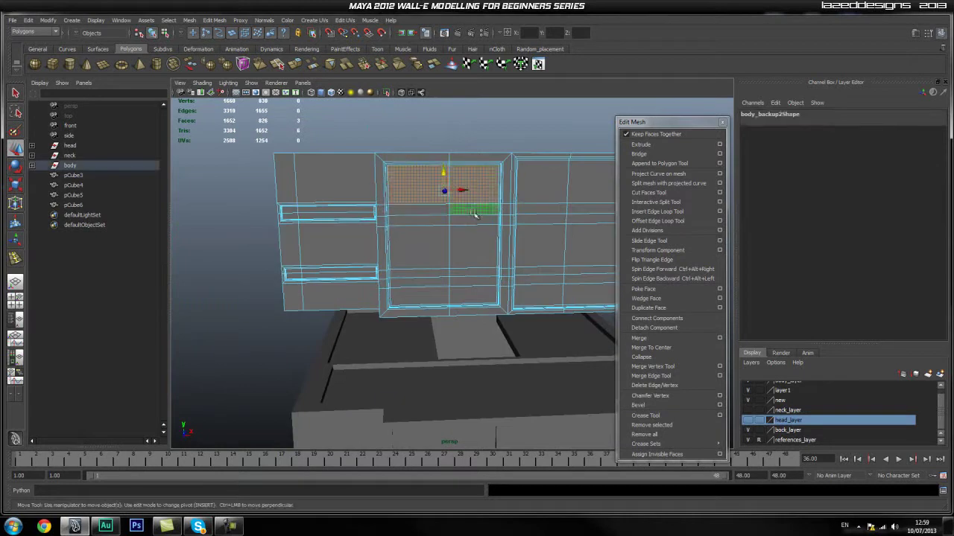
pyautogui.keyDown('shift'); pyautogui.click(432, 219); pyautogui.keyUp('shift')
pyautogui.keyDown('shift'); pyautogui.click(463, 248); pyautogui.keyUp('shift')
pyautogui.keyDown('shift'); pyautogui.click(431, 257); pyautogui.keyUp('shift')
pyautogui.keyDown('shift'); pyautogui.click(471, 284); pyautogui.keyUp('shift')
pyautogui.keyDown('shift'); pyautogui.click(419, 282); pyautogui.keyUp('shift')
pyautogui.keyDown('shift'); pyautogui.click(421, 296); pyautogui.keyUp('shift')
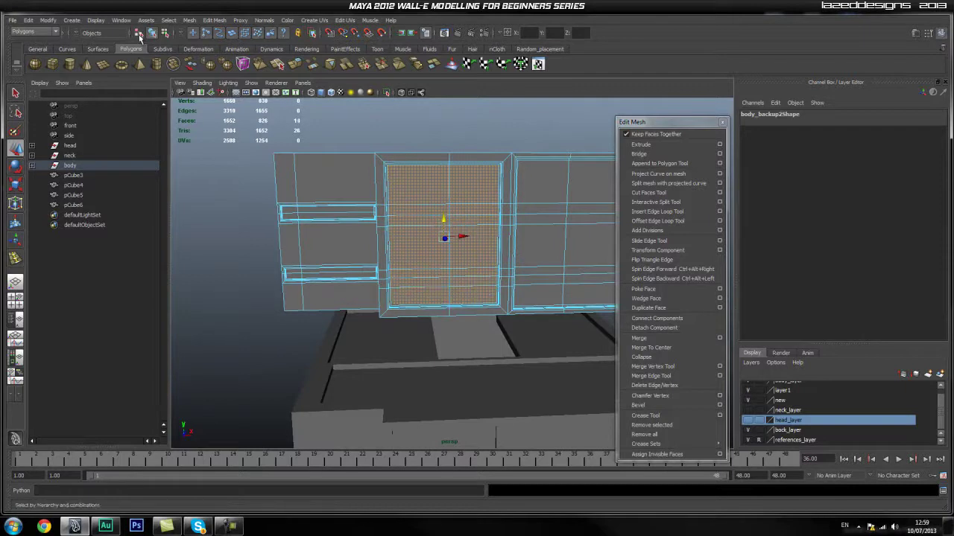
pyautogui.click(189, 20)
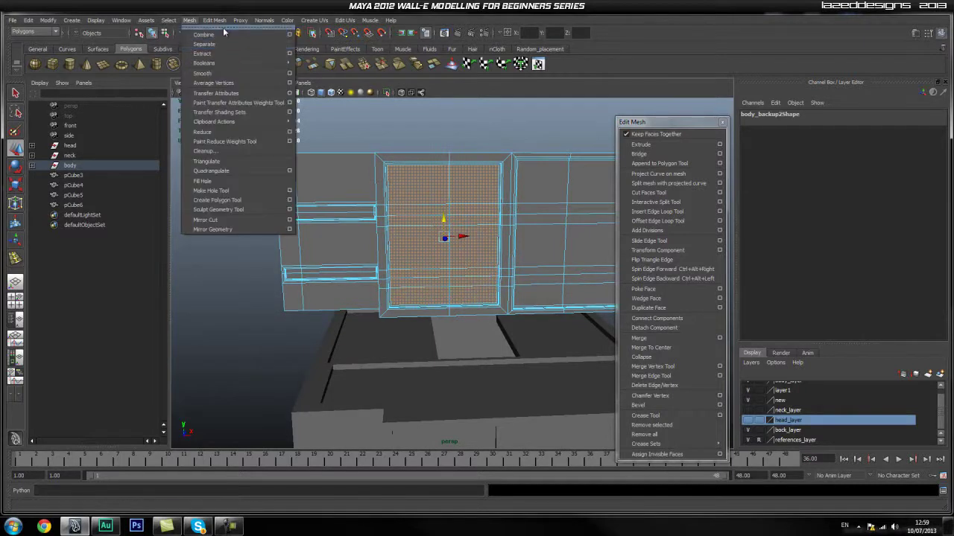
pyautogui.click(202, 54)
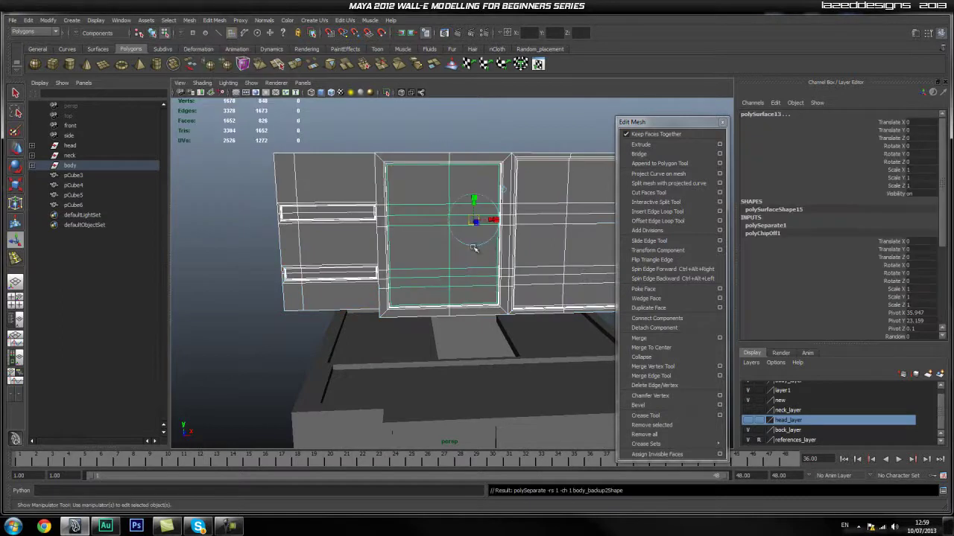
# Center the pivots of the two separated pieces and shift them forward to about Translate Z 1.336
pyautogui.keyDown('alt'); pyautogui.moveTo(445, 330); pyautogui.dragTo(253, 237); pyautogui.keyUp('alt')
pyautogui.press('w')
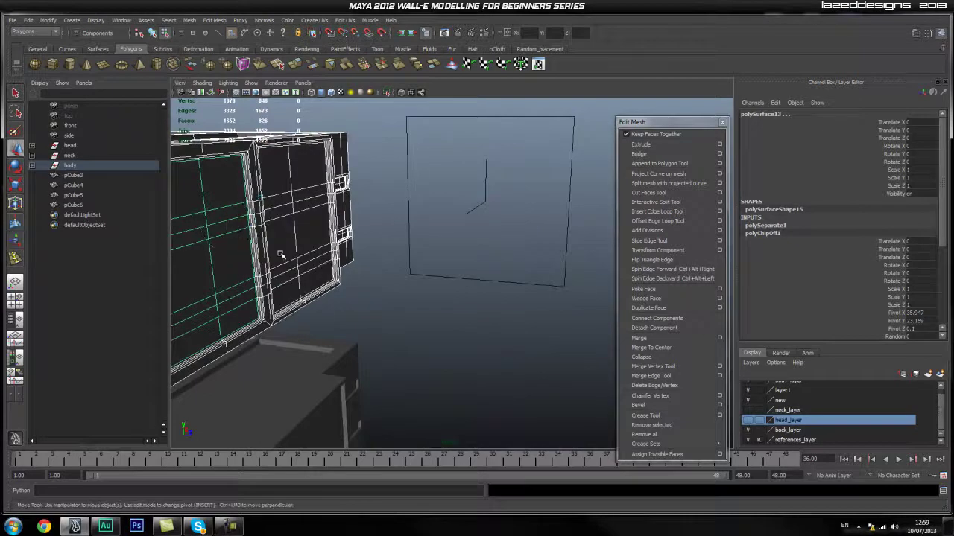
pyautogui.scroll(-3, 240, 242)
pyautogui.press('space')
pyautogui.click(196, 213)
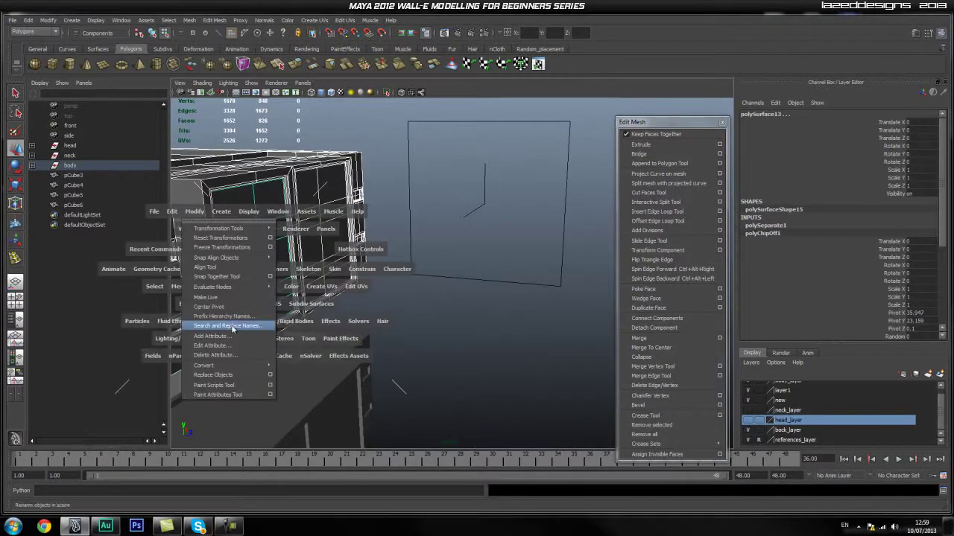
pyautogui.scroll(3, 246, 298)
pyautogui.moveTo(269, 261); pyautogui.dragTo(319, 266)
pyautogui.click(473, 330)
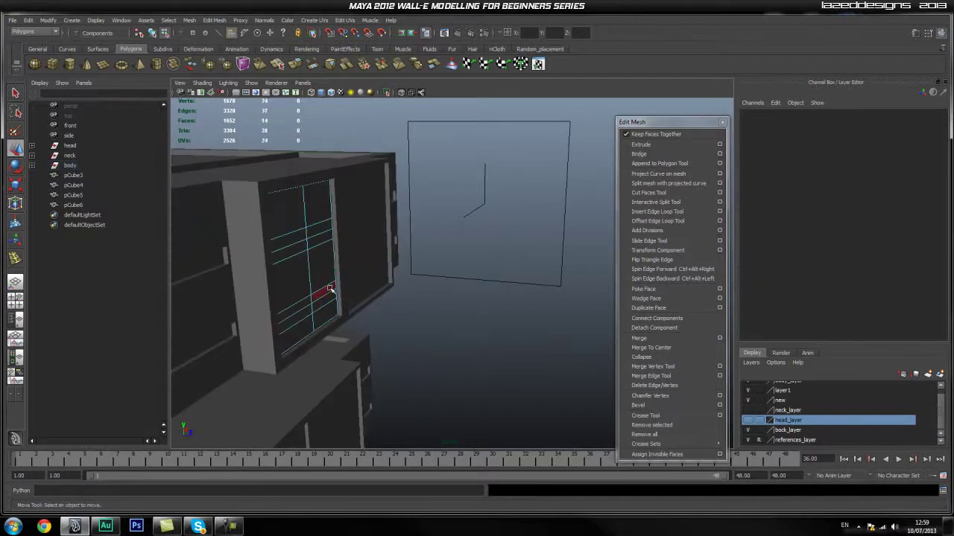
# Pull the extracted door panel forward clear of the body copy and select the remaining body shell
pyautogui.moveTo(319, 267); pyautogui.dragTo(354, 253, button='right')
pyautogui.click(337, 290)
pyautogui.moveTo(328, 266); pyautogui.dragTo(485, 277)
pyautogui.click(454, 196)
pyautogui.keyDown('alt'); pyautogui.moveTo(414, 257); pyautogui.dragTo(377, 239); pyautogui.keyUp('alt')
pyautogui.click(354, 252)
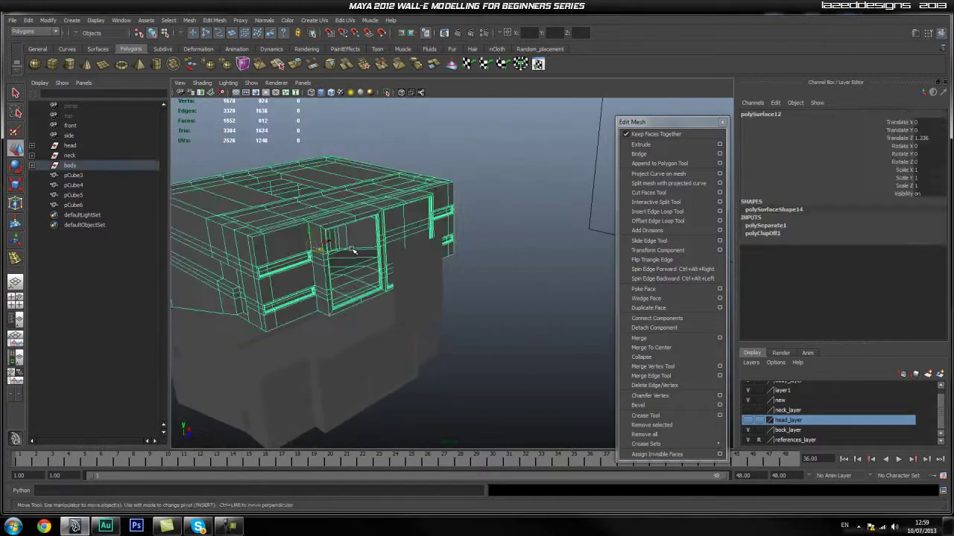
# Delete the construction history of both separated pieces, then delete the remaining shell of the duplicated body
pyautogui.click(424, 289)
pyautogui.click(29, 20)
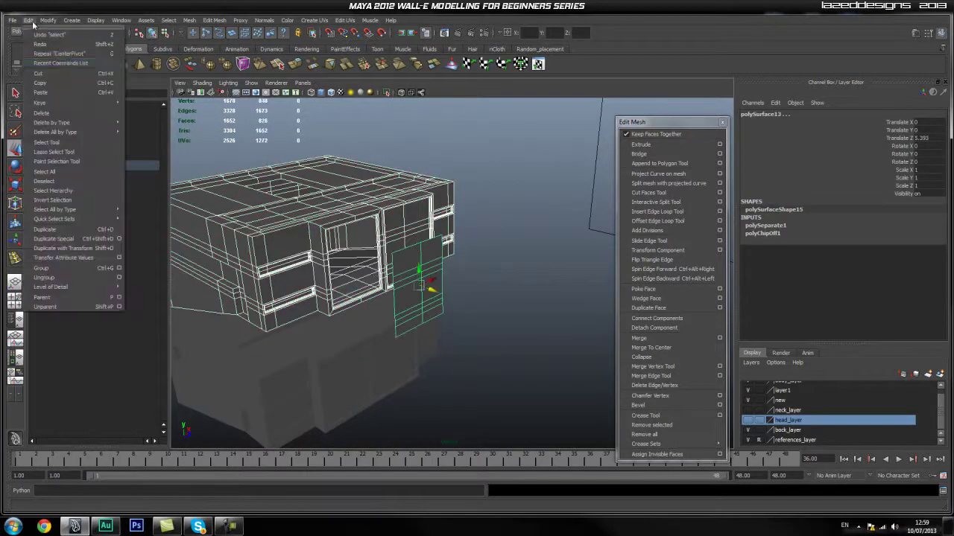
pyautogui.moveTo(92, 131)
pyautogui.click(146, 137)
pyautogui.click(425, 300)
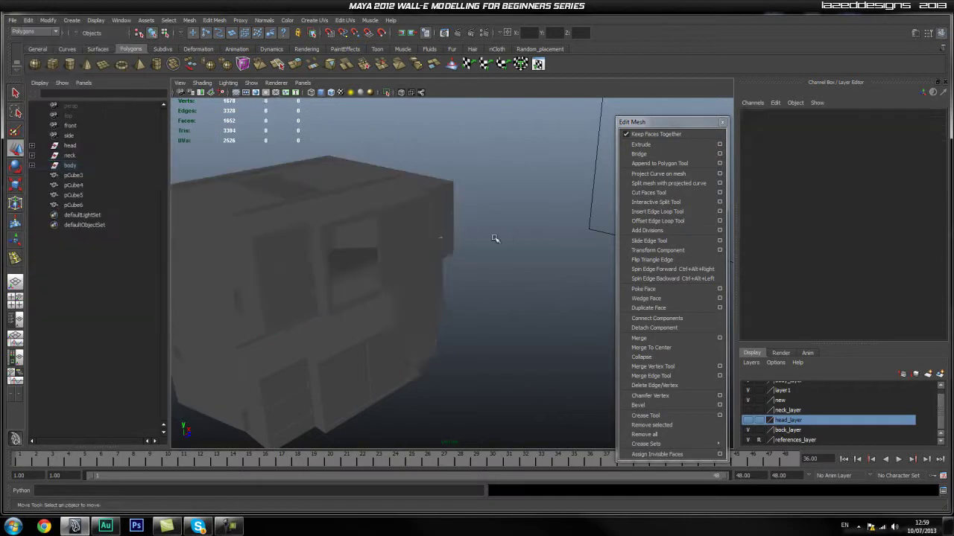
pyautogui.click(271, 245)
pyautogui.press('Delete')
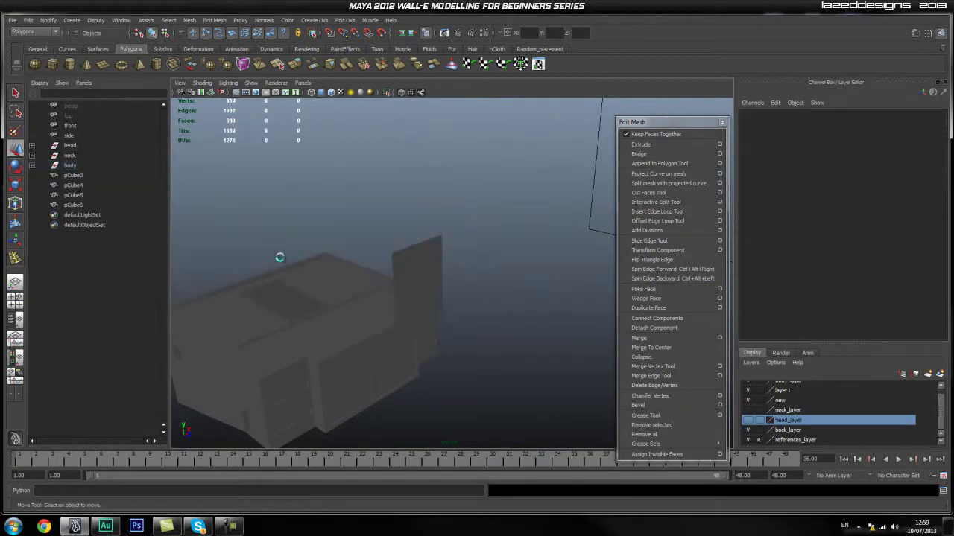
# Take the extracted door panel out of the body_backup2 group and place it at the top level of the scene
pyautogui.click(419, 296)
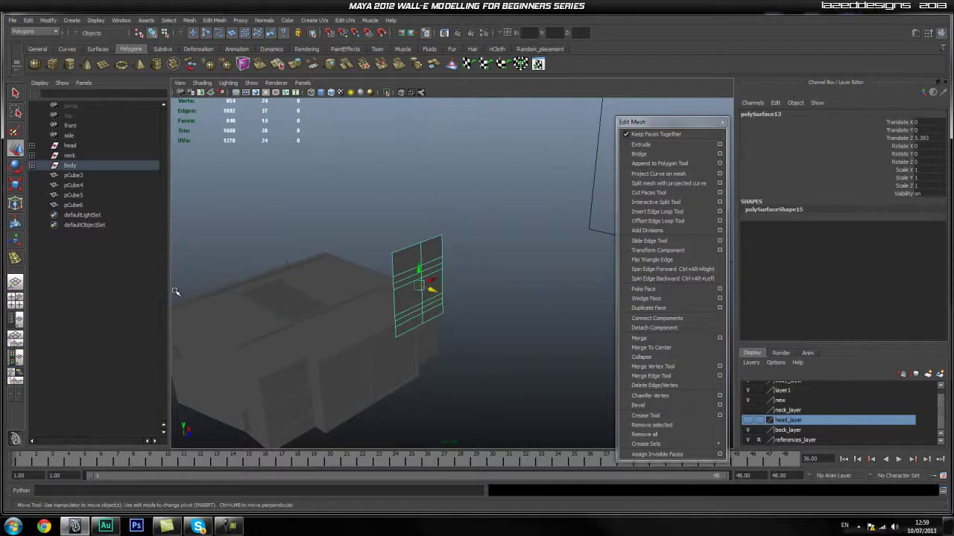
pyautogui.click(31, 164)
pyautogui.click(32, 335)
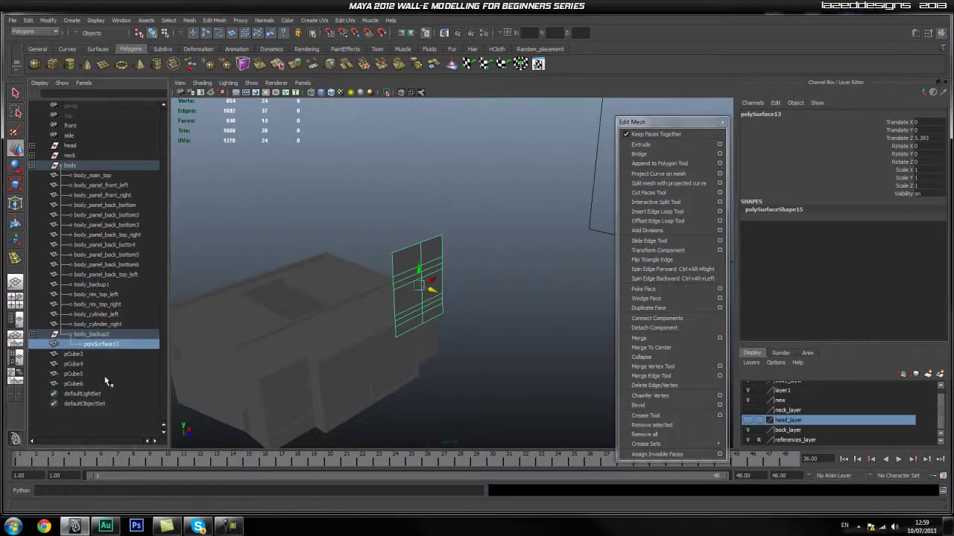
pyautogui.moveTo(105, 394); pyautogui.dragTo(98, 411, button='middle')
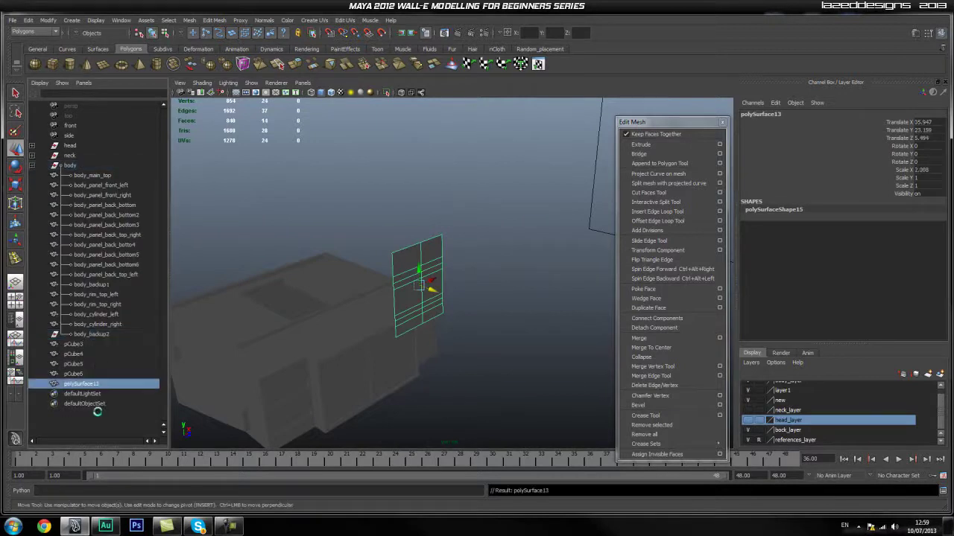
# Delete the leftover body_backup2 group from the body hierarchy and collapse the body group
pyautogui.click(97, 344)
pyautogui.click(104, 335)
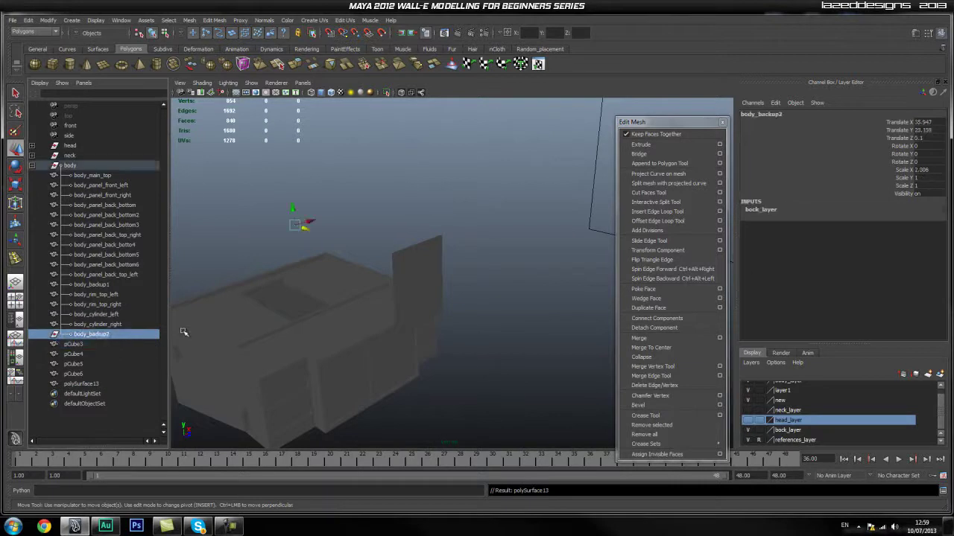
pyautogui.press('Delete')
pyautogui.click(32, 166)
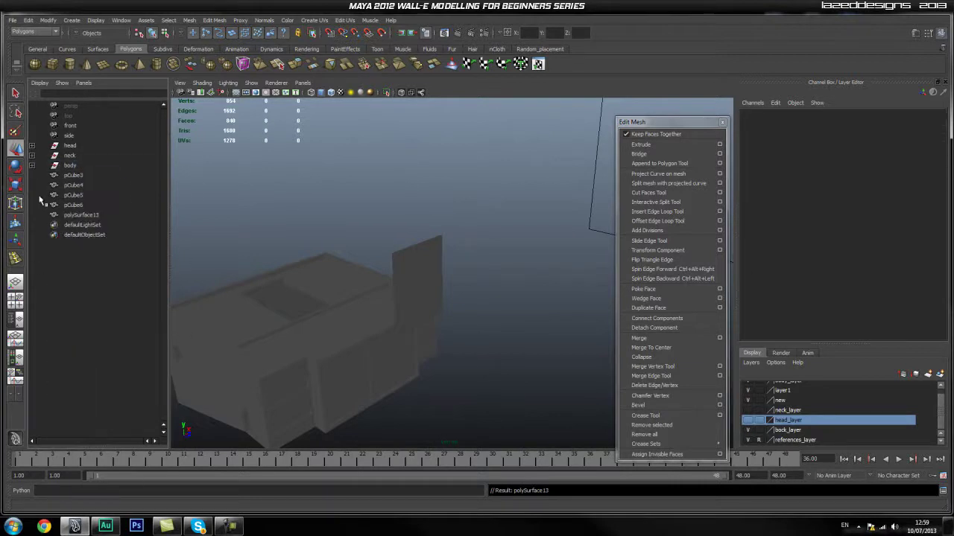
# Try to delete the inner edges of the extracted door panel
pyautogui.click(82, 217)
pyautogui.keyDown('alt'); pyautogui.moveTo(348, 294); pyautogui.dragTo(358, 262); pyautogui.keyUp('alt')
pyautogui.scroll(5, 271, 278)
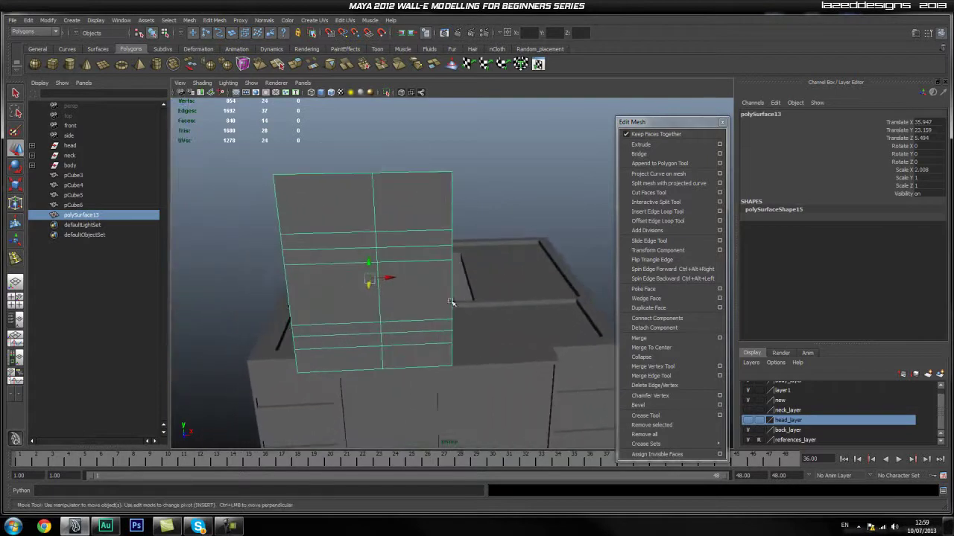
pyautogui.moveTo(357, 236); pyautogui.dragTo(360, 212, button='right')
pyautogui.doubleClick(374, 210)
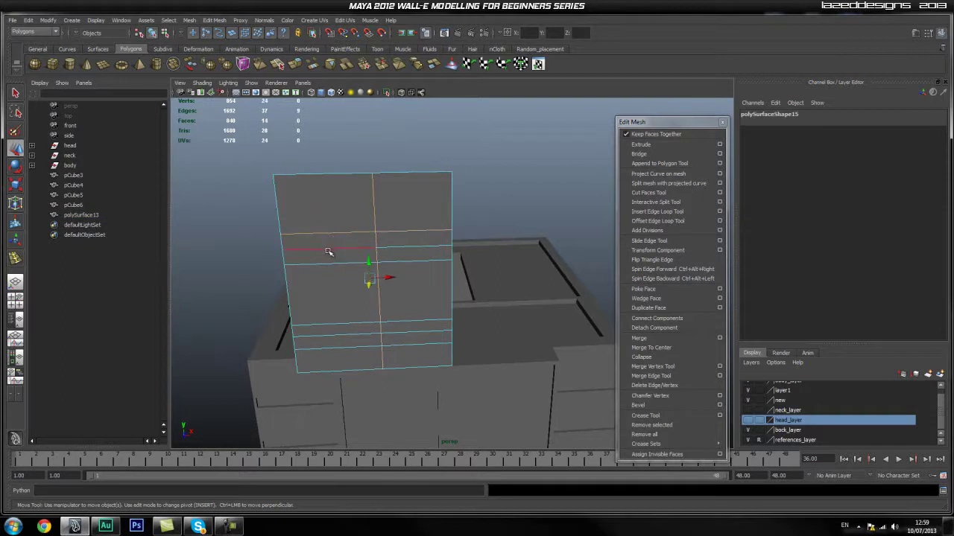
pyautogui.click(353, 324)
pyautogui.click(347, 337)
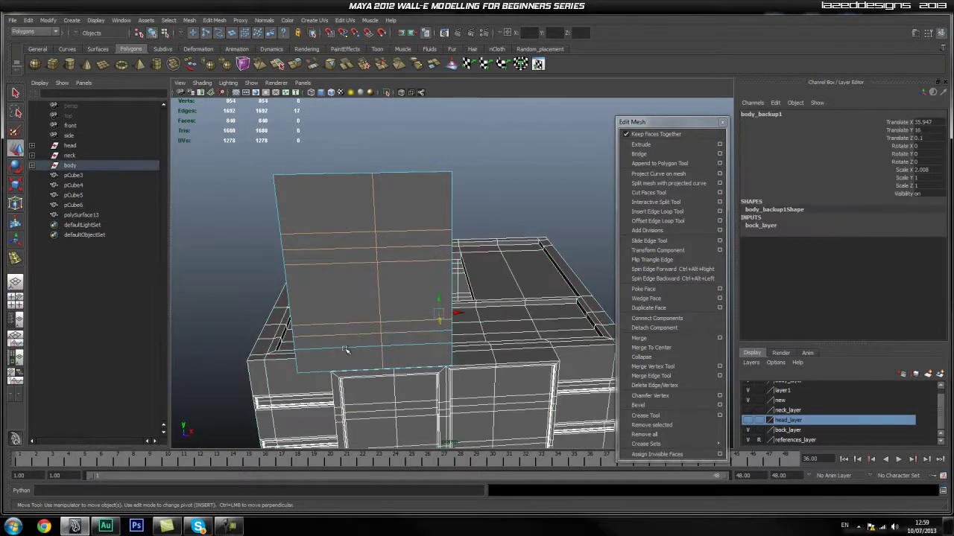
pyautogui.keyDown('shift'); pyautogui.rightClick(344, 278); pyautogui.keyUp('shift')
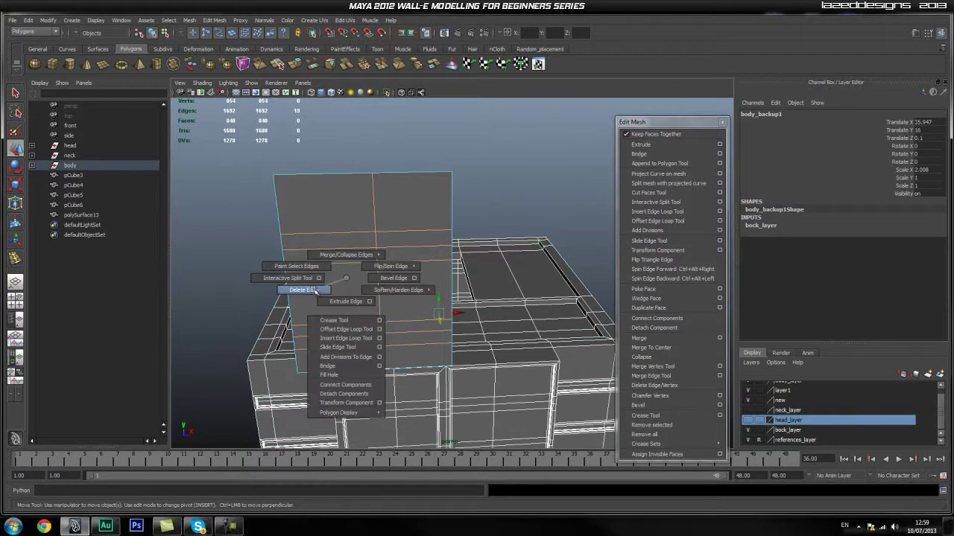
pyautogui.click(316, 291)
pyautogui.hotkey('ctrl', 'z')
# Select only the inner vertical and horizontal edges of the extracted door panel and delete them
pyautogui.click(538, 131)
pyautogui.moveTo(393, 248); pyautogui.dragTo(436, 237, button='right')
pyautogui.click(379, 230)
pyautogui.moveTo(347, 233); pyautogui.dragTo(370, 203, button='right')
pyautogui.click(373, 203)
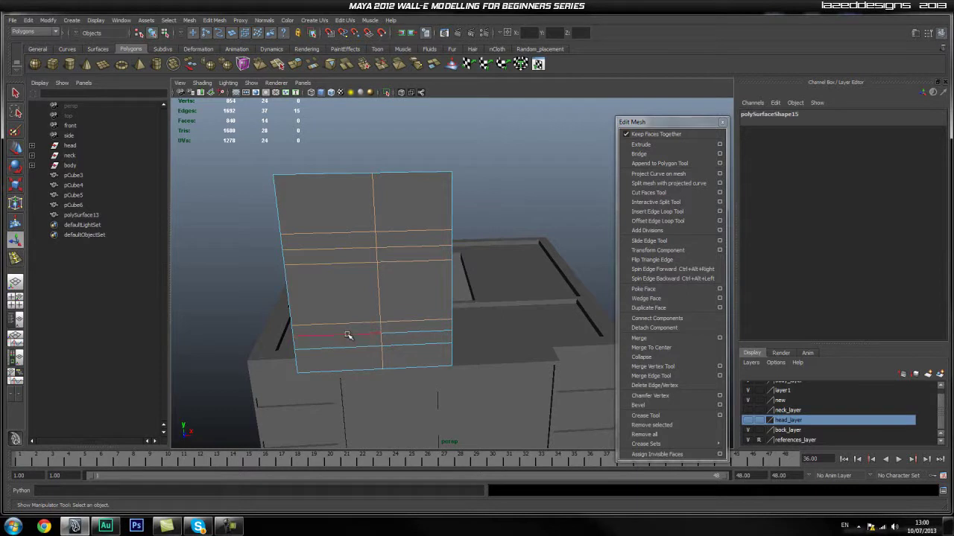
pyautogui.keyDown('shift'); pyautogui.moveTo(350, 257); pyautogui.dragTo(311, 277, button='right'); pyautogui.keyUp('shift')
pyautogui.press('q')
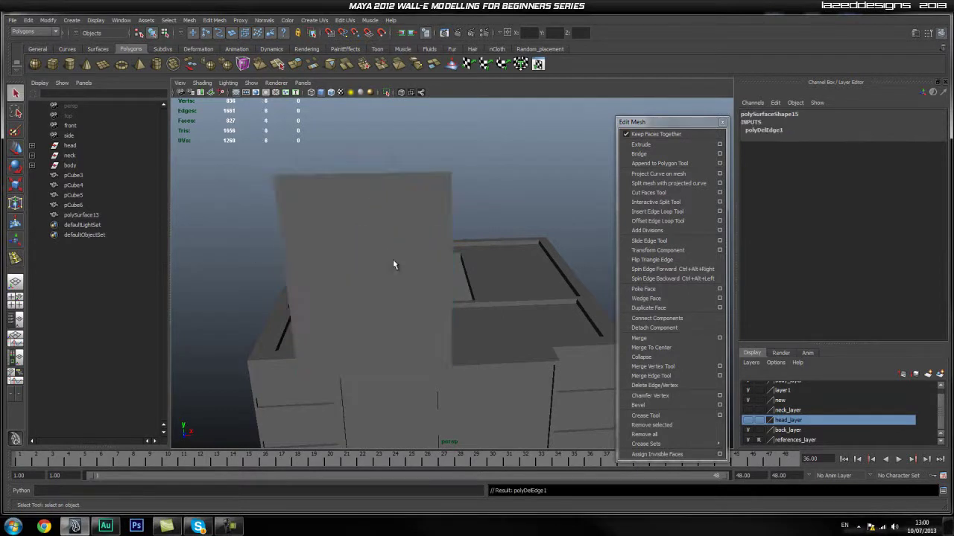
pyautogui.press('F8')
# Move the cleaned door panel sideways along X, away from the backup body
pyautogui.keyDown('alt'); pyautogui.moveTo(382, 277); pyautogui.dragTo(372, 326, button='right'); pyautogui.keyUp('alt')
pyautogui.keyDown('alt'); pyautogui.moveTo(373, 326); pyautogui.dragTo(370, 329); pyautogui.keyUp('alt')
pyautogui.press('w')
pyautogui.moveTo(388, 287); pyautogui.dragTo(200, 333)
pyautogui.keyDown('alt'); pyautogui.moveTo(328, 325); pyautogui.dragTo(300, 337, button='right'); pyautogui.keyUp('alt')
pyautogui.keyDown('alt'); pyautogui.moveTo(364, 281); pyautogui.dragTo(453, 270); pyautogui.keyUp('alt')
pyautogui.moveTo(485, 242); pyautogui.dragTo(330, 291)
# Extrude the door panel's face by 0.1 to give the panel thickness
pyautogui.moveTo(329, 290); pyautogui.dragTo(328, 311, button='right')
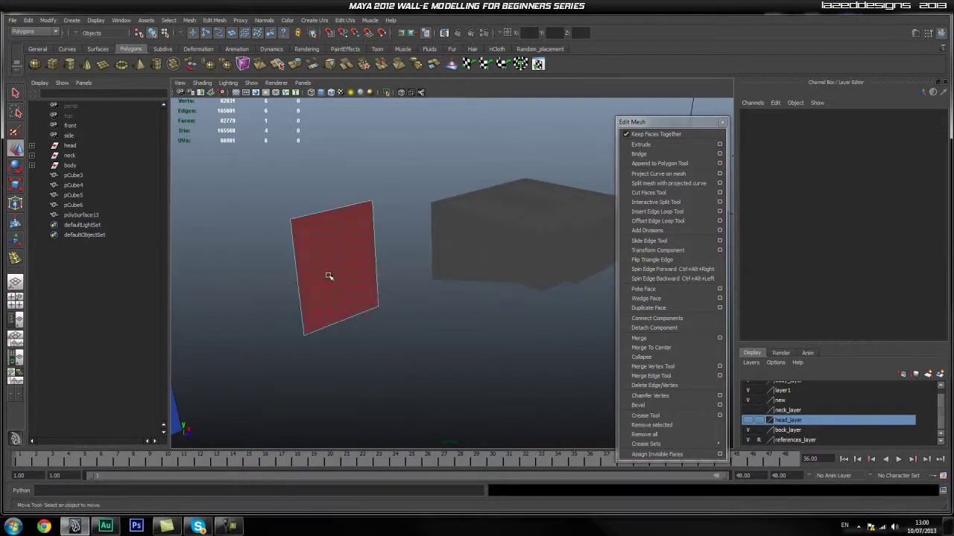
pyautogui.click(328, 279)
pyautogui.click(664, 150)
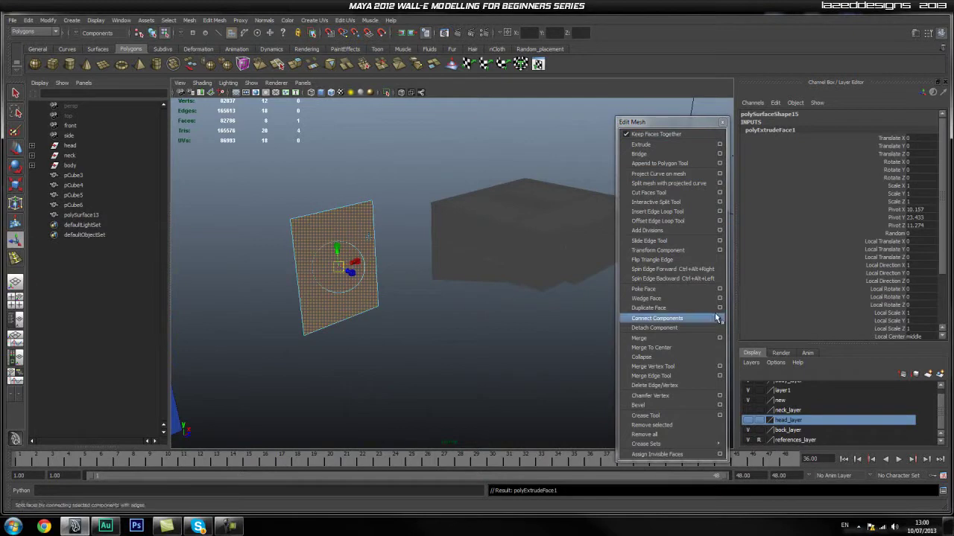
pyautogui.scroll(-3, 887, 322)
pyautogui.click(898, 320)
pyautogui.moveTo(442, 324); pyautogui.dragTo(522, 320, button='middle')
pyautogui.click(922, 322)
pyautogui.write('0.1')
pyautogui.press('Return')
# Select the leftover short edges across the door panel's narrow side and delete them
pyautogui.scroll(5, 263, 290)
pyautogui.keyDown('alt'); pyautogui.moveTo(264, 290); pyautogui.dragTo(480, 336, button='middle'); pyautogui.keyUp('alt')
pyautogui.scroll(-2, 491, 263)
pyautogui.click(532, 342)
pyautogui.keyDown('alt'); pyautogui.moveTo(394, 365); pyautogui.dragTo(440, 285); pyautogui.keyUp('alt')
pyautogui.rightClick(459, 258)
pyautogui.moveTo(459, 259); pyautogui.dragTo(459, 235, button='right')
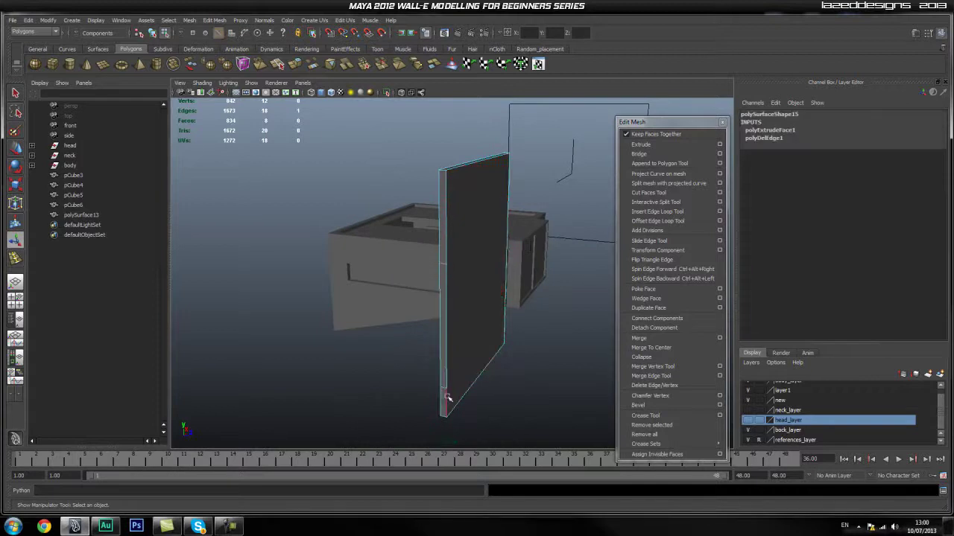
pyautogui.keyDown('shift'); pyautogui.rightClick(466, 325); pyautogui.keyUp('shift')
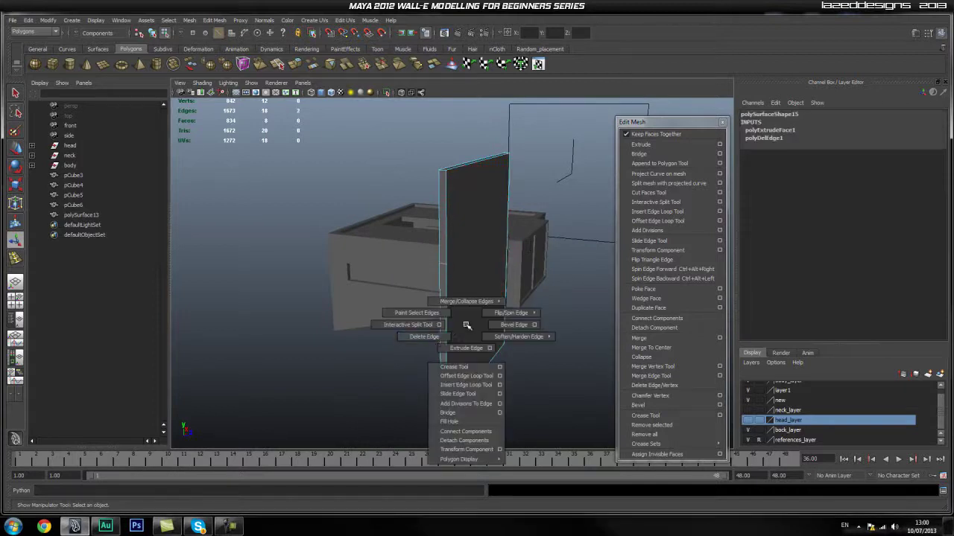
pyautogui.keyDown('shift'); pyautogui.moveTo(442, 344); pyautogui.dragTo(442, 345, button='right'); pyautogui.keyUp('shift')
# Return the door panel to object mode and move it along X to a Translate X of about 0.009
pyautogui.keyDown('alt'); pyautogui.moveTo(502, 313); pyautogui.dragTo(519, 263); pyautogui.keyUp('alt')
pyautogui.rightClick(404, 300)
pyautogui.click(447, 289)
pyautogui.click(405, 325)
pyautogui.press('w')
pyautogui.moveTo(516, 222); pyautogui.dragTo(319, 298)
# In the front view, lower the door panel over the body's left front door opening to about Translate Y 16.002
pyautogui.press('space')
pyautogui.scroll(-10, 296, 328)
pyautogui.keyDown('alt'); pyautogui.moveTo(564, 243); pyautogui.dragTo(504, 328, button='middle'); pyautogui.keyUp('alt')
pyautogui.scroll(4, 505, 328)
pyautogui.keyDown('alt'); pyautogui.moveTo(409, 338); pyautogui.dragTo(411, 250, button='middle'); pyautogui.keyUp('alt')
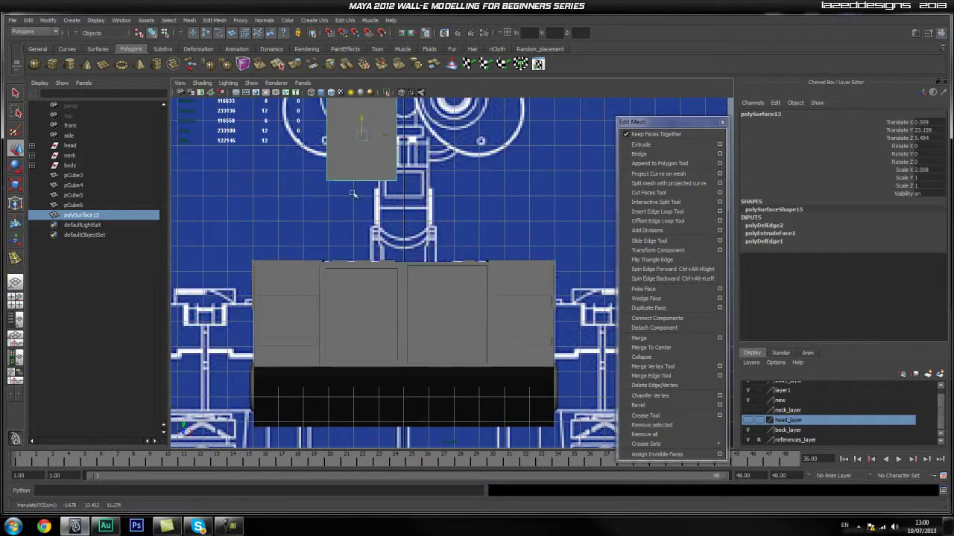
pyautogui.moveTo(364, 119); pyautogui.dragTo(350, 307)
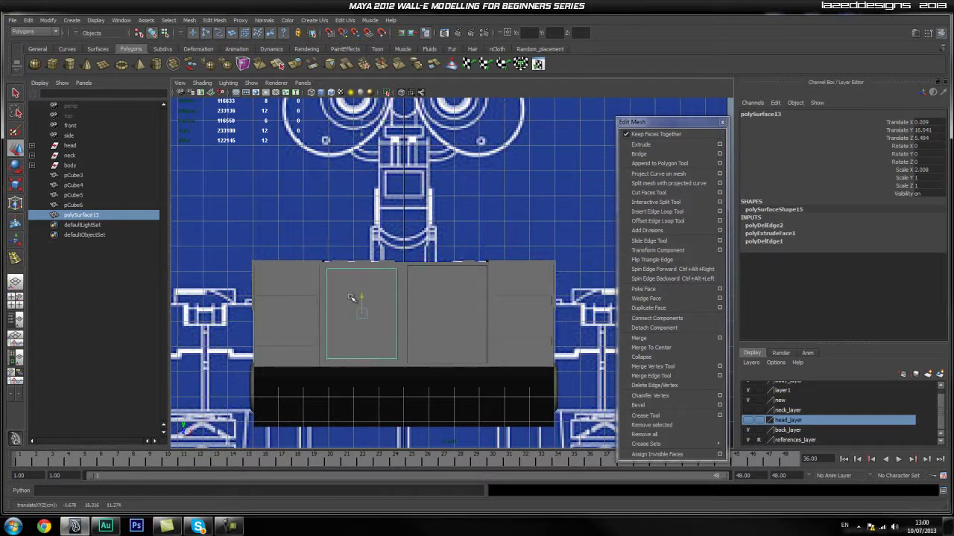
# Scale the door panel up uniformly to fill the door frame, to about Scale X 2.168 and Scale Y and Z 1.08
pyautogui.keyDown('alt'); pyautogui.moveTo(288, 326); pyautogui.dragTo(351, 330, button='right'); pyautogui.keyUp('alt')
pyautogui.keyDown('alt'); pyautogui.moveTo(351, 330); pyautogui.dragTo(386, 271, button='middle'); pyautogui.keyUp('alt')
pyautogui.keyDown('alt'); pyautogui.moveTo(339, 263); pyautogui.dragTo(362, 263, button='right'); pyautogui.keyUp('alt')
pyautogui.keyDown('alt'); pyautogui.moveTo(362, 262); pyautogui.dragTo(375, 270, button='middle'); pyautogui.keyUp('alt')
pyautogui.keyDown('alt'); pyautogui.moveTo(373, 270); pyautogui.dragTo(464, 274, button='right'); pyautogui.keyUp('alt')
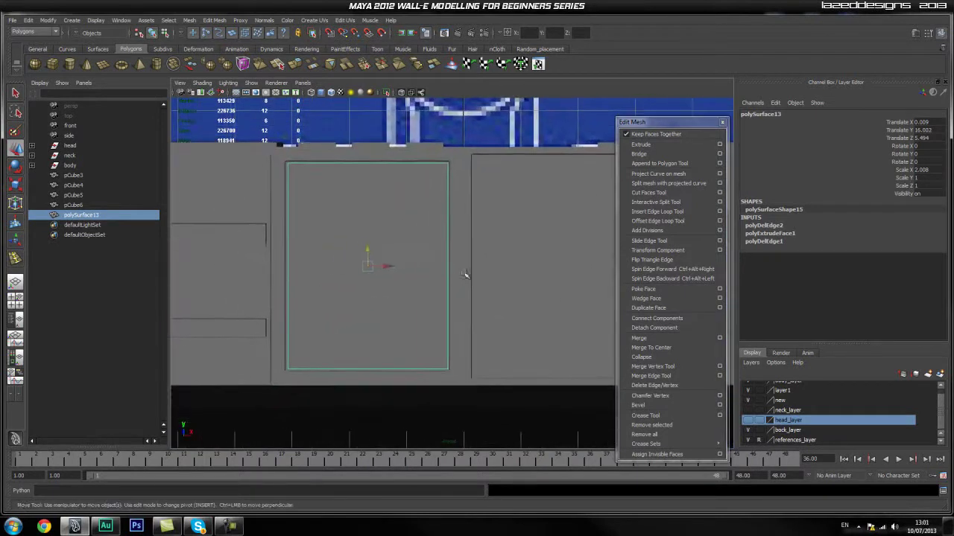
pyautogui.moveTo(387, 267); pyautogui.dragTo(502, 287)
pyautogui.press('r')
# Push the door panel back into the body's left front opening to about Translate Z 0.066 and check its fit
pyautogui.press('space')
pyautogui.press('w')
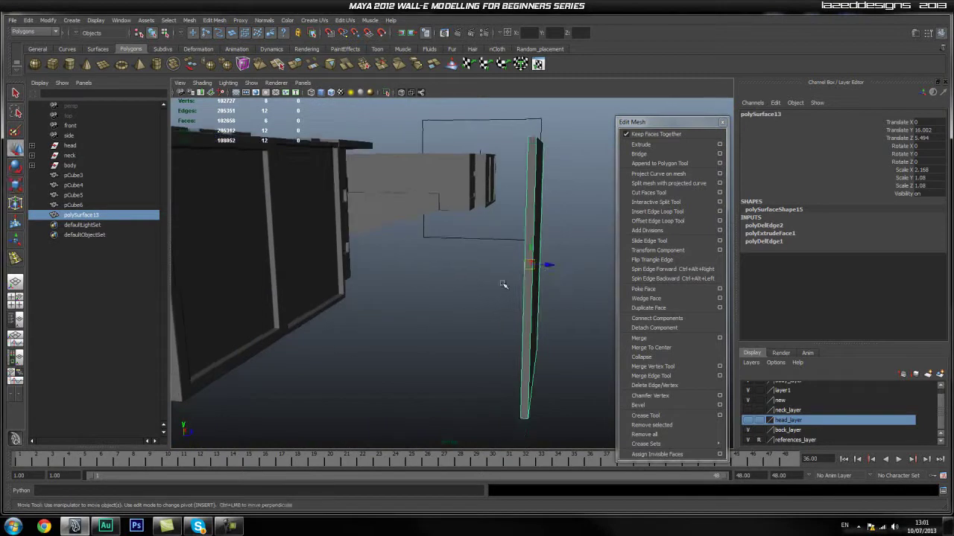
pyautogui.moveTo(548, 266); pyautogui.dragTo(399, 235)
pyautogui.keyDown('alt'); pyautogui.moveTo(393, 324); pyautogui.dragTo(335, 298); pyautogui.keyUp('alt')
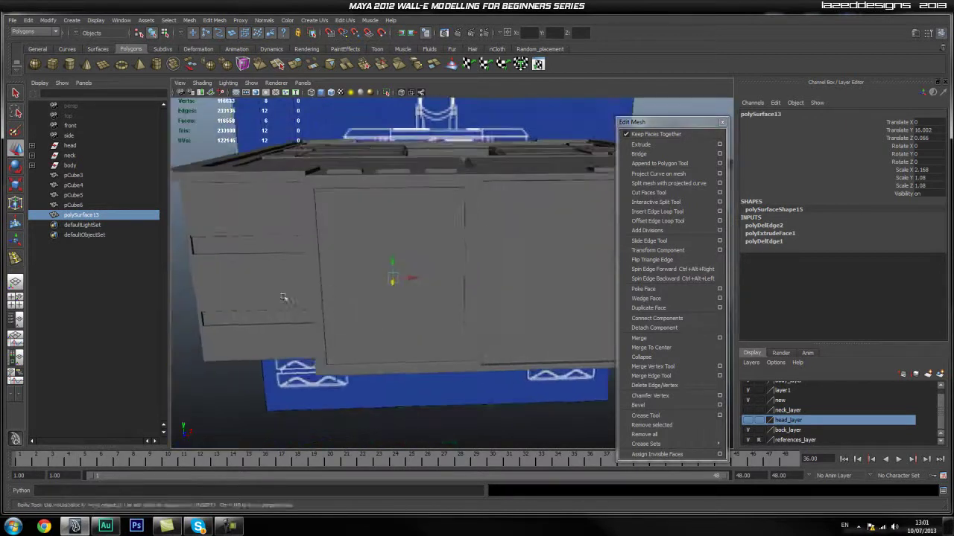
pyautogui.scroll(5, 351, 294)
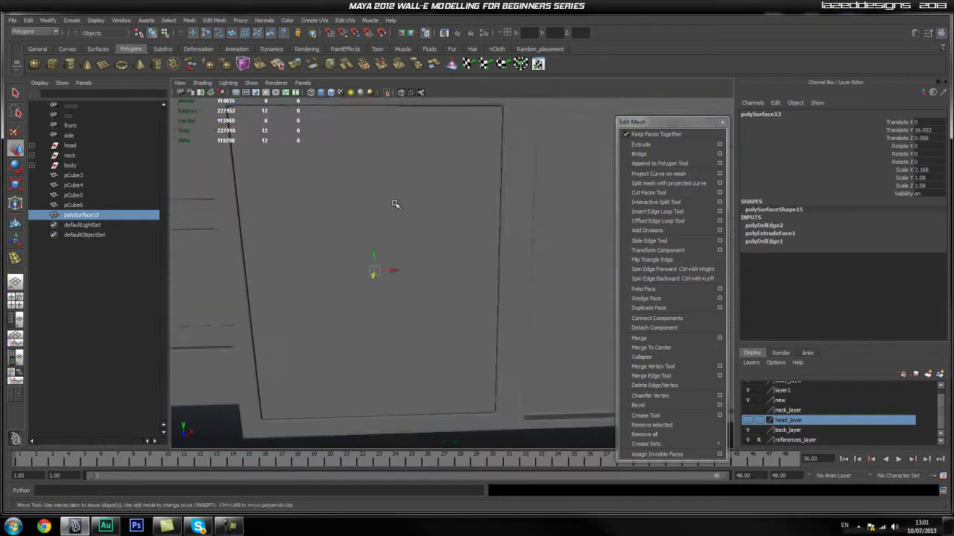
pyautogui.moveTo(401, 202)
pyautogui.mouseDown(button='right')
pyautogui.moveTo(444, 190)
pyautogui.moveTo(415, 202)
pyautogui.mouseUp(button='right')
pyautogui.click(387, 93)
pyautogui.keyDown('alt'); pyautogui.moveTo(422, 238); pyautogui.dragTo(416, 186); pyautogui.keyUp('alt')
pyautogui.click(386, 93)
pyautogui.moveTo(481, 266)
pyautogui.keyDown('alt'); pyautogui.mouseDown()
pyautogui.moveTo(456, 260)
pyautogui.moveTo(480, 273)
pyautogui.mouseUp(); pyautogui.keyUp('alt')
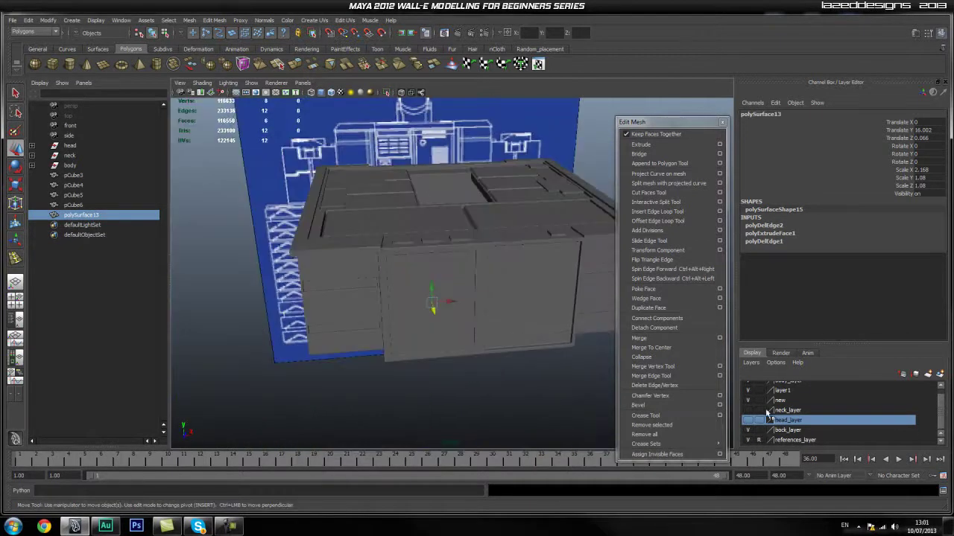
# Add the door panel to layer1 and hide body_layer
pyautogui.scroll(1, 762, 400)
pyautogui.click(91, 198)
pyautogui.click(88, 213)
pyautogui.rightClick(793, 402)
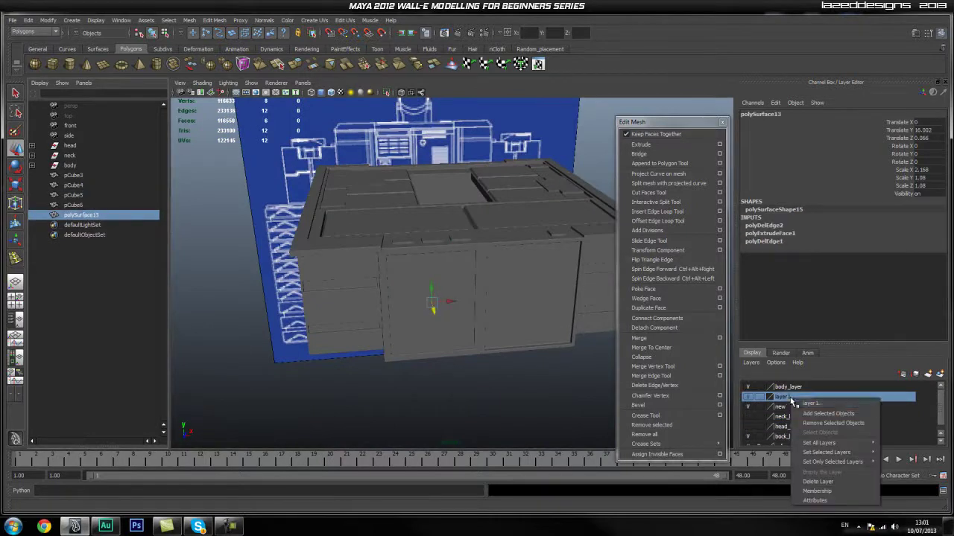
pyautogui.click(831, 412)
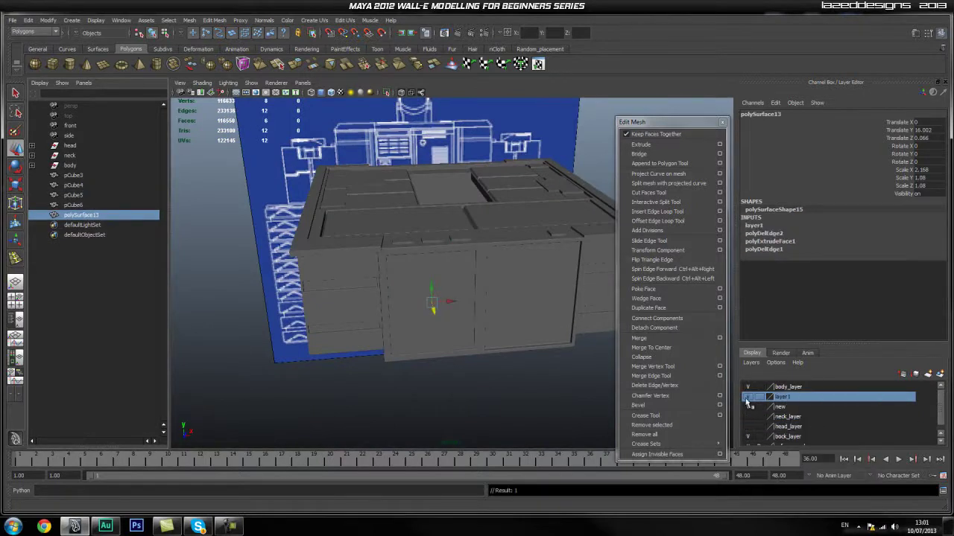
pyautogui.click(748, 387)
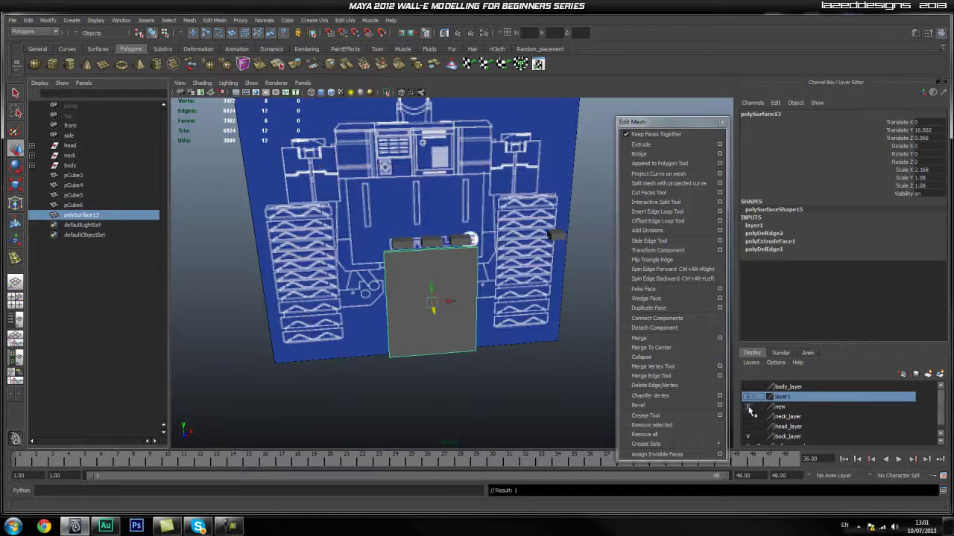
# Select the four small front blocks, pCube3 to pCube6, and add them to body_layer
pyautogui.keyDown('alt'); pyautogui.moveTo(392, 251); pyautogui.dragTo(432, 283); pyautogui.keyUp('alt')
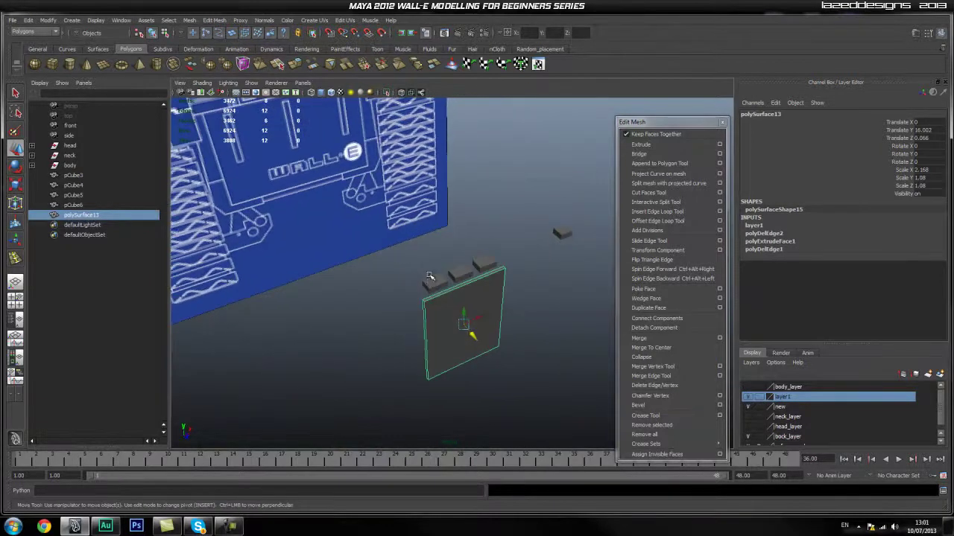
pyautogui.click(432, 284)
pyautogui.keyDown('shift'); pyautogui.click(459, 272); pyautogui.keyUp('shift')
pyautogui.keyDown('shift'); pyautogui.click(484, 263); pyautogui.keyUp('shift')
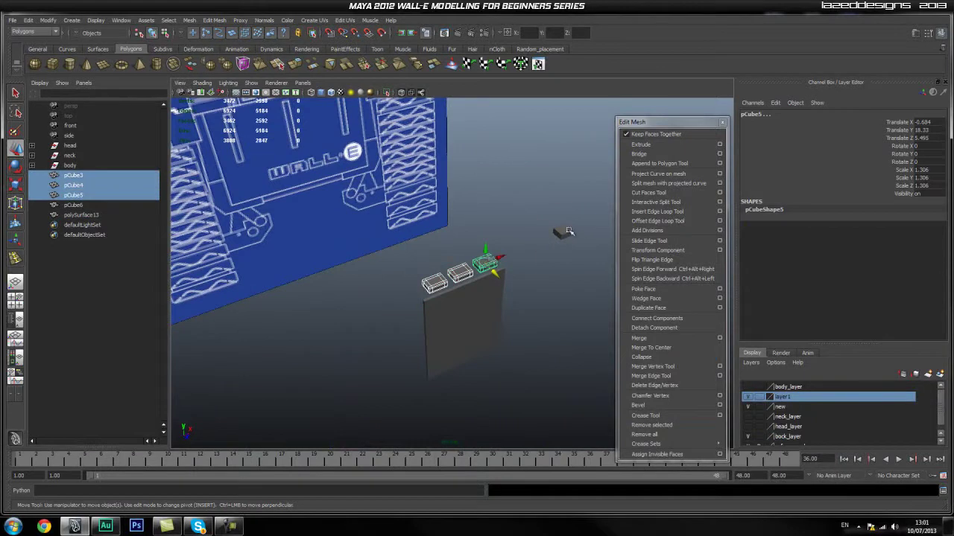
pyautogui.keyDown('shift'); pyautogui.click(563, 232); pyautogui.keyUp('shift')
pyautogui.rightClick(801, 387)
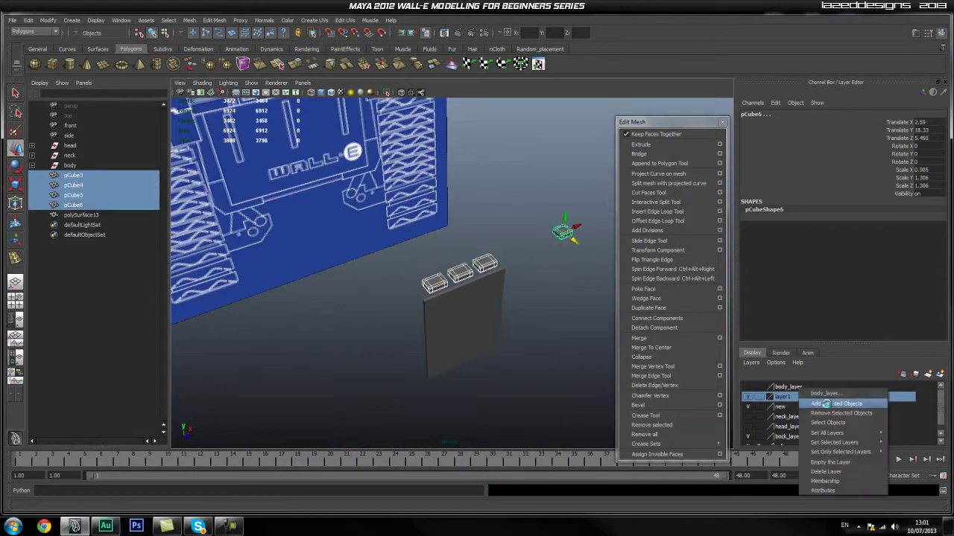
pyautogui.click(827, 406)
# Select the door panel and display it in X-ray over the blueprint's vent details in the front view
pyautogui.keyDown('alt'); pyautogui.moveTo(596, 313); pyautogui.dragTo(433, 328); pyautogui.keyUp('alt')
pyautogui.click(447, 312)
pyautogui.press('space')
pyautogui.scroll(2, 350, 298)
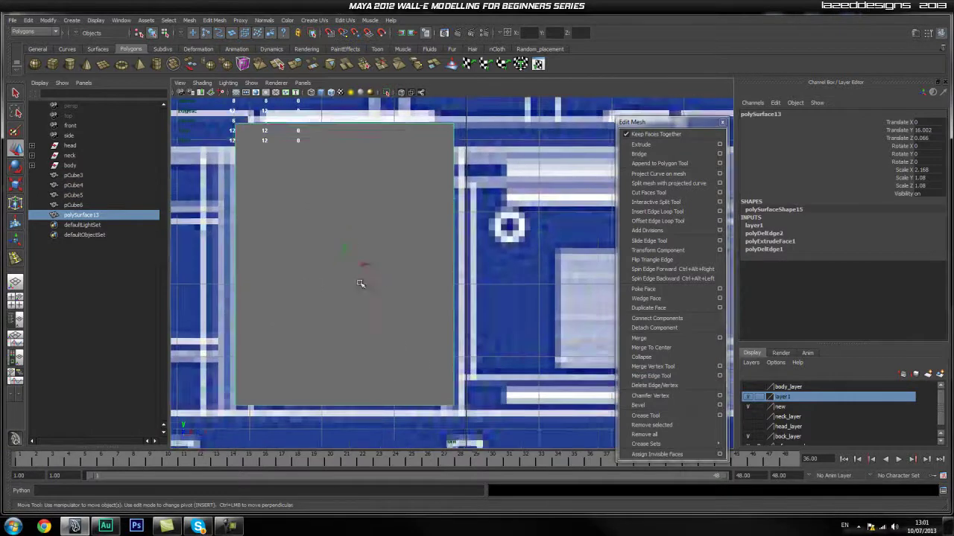
pyautogui.scroll(-6, 390, 275)
pyautogui.keyDown('alt'); pyautogui.moveTo(386, 258); pyautogui.dragTo(409, 261, button='middle'); pyautogui.keyUp('alt')
pyautogui.scroll(3, 451, 282)
pyautogui.keyDown('alt'); pyautogui.moveTo(449, 298); pyautogui.dragTo(432, 265, button='middle'); pyautogui.keyUp('alt')
pyautogui.click(403, 93)
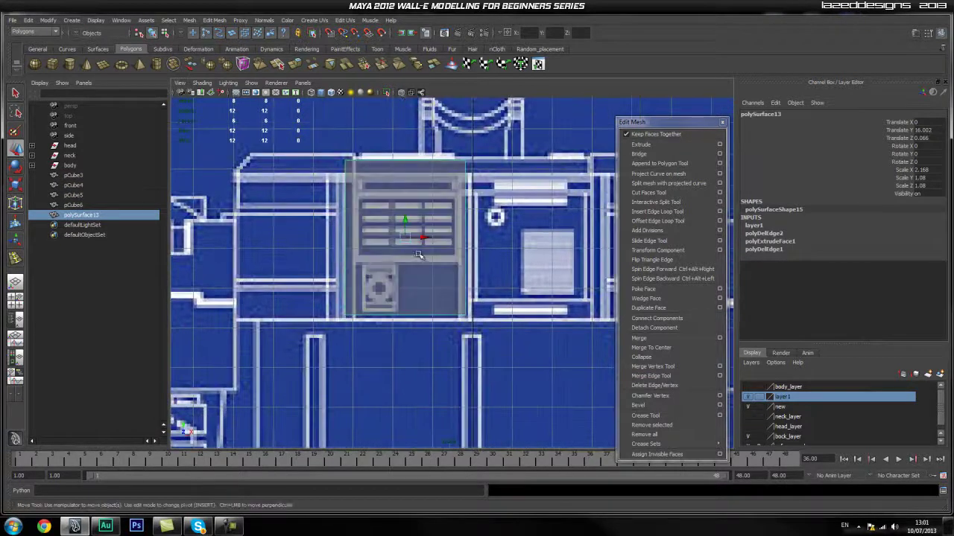
pyautogui.scroll(3, 387, 223)
pyautogui.keyDown('alt'); pyautogui.moveTo(348, 166); pyautogui.dragTo(350, 202, button='middle'); pyautogui.keyUp('alt')
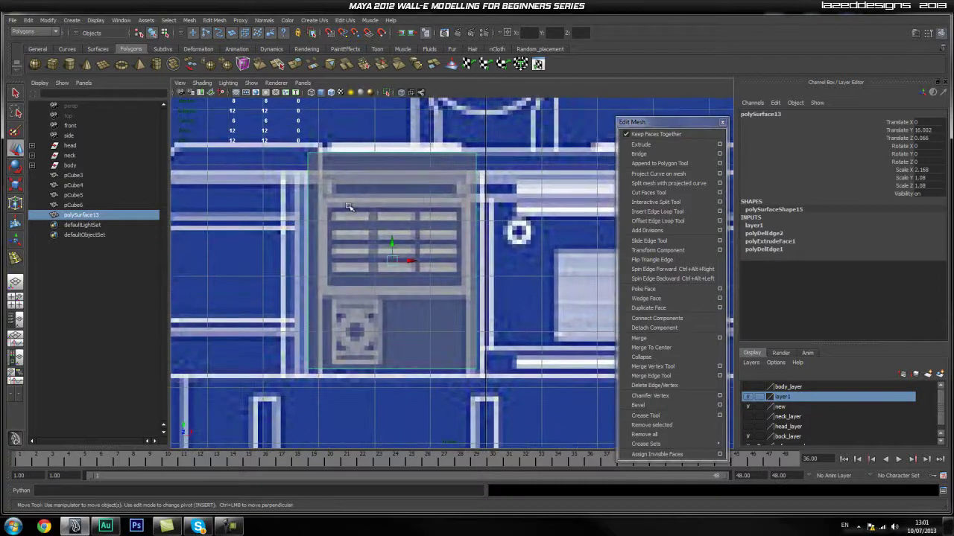
pyautogui.scroll(2, 346, 240)
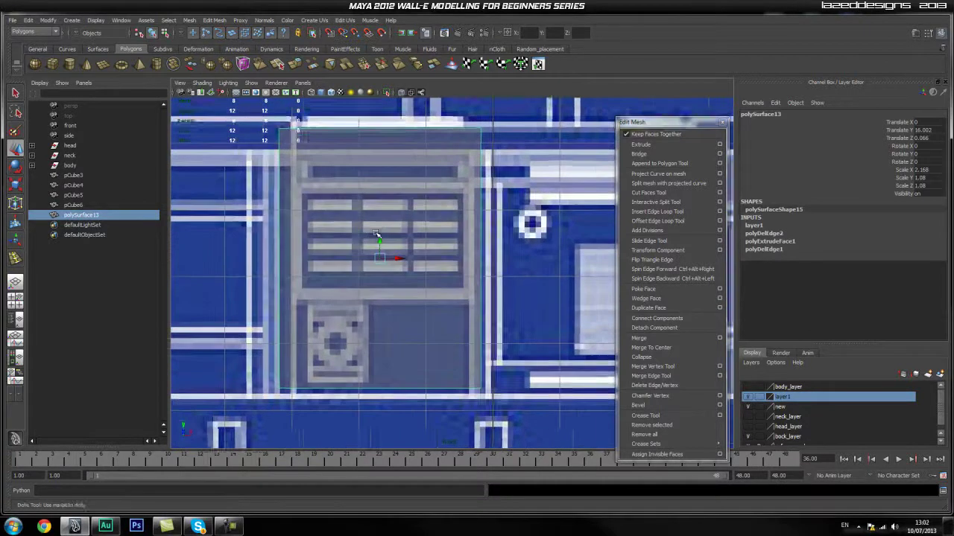
# Insert two horizontal and two vertical edge loops in the door panel along the blueprint's large vent frame
pyautogui.click(679, 214)
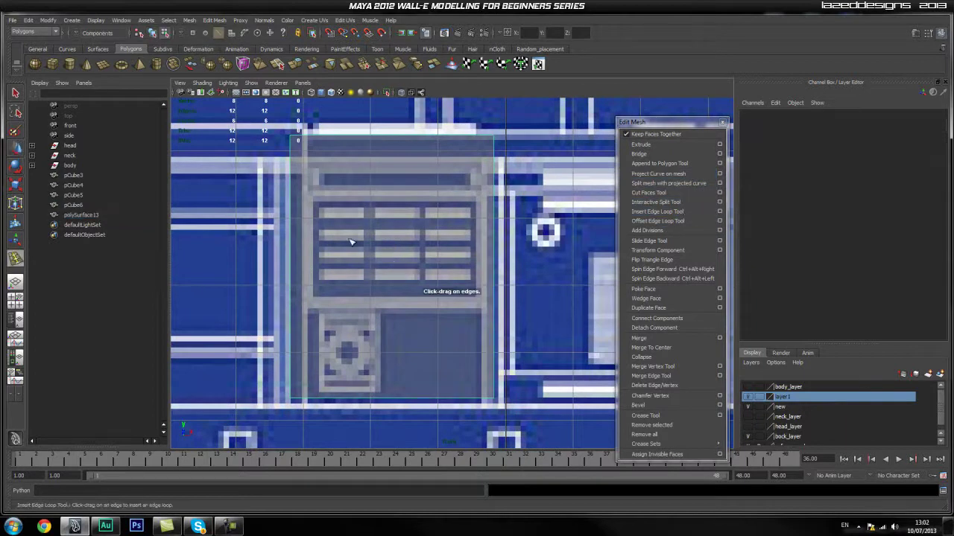
pyautogui.moveTo(294, 202); pyautogui.dragTo(292, 192)
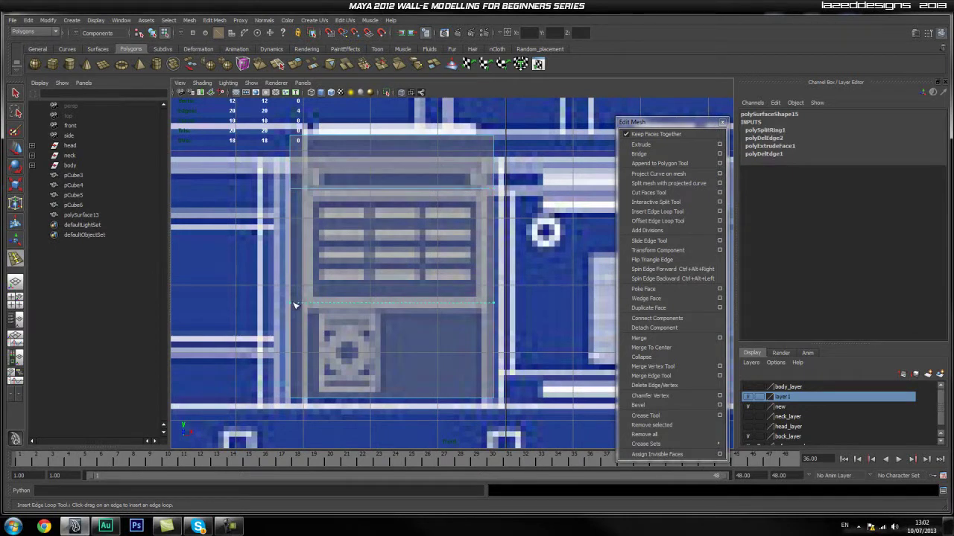
pyautogui.moveTo(295, 305); pyautogui.dragTo(295, 304)
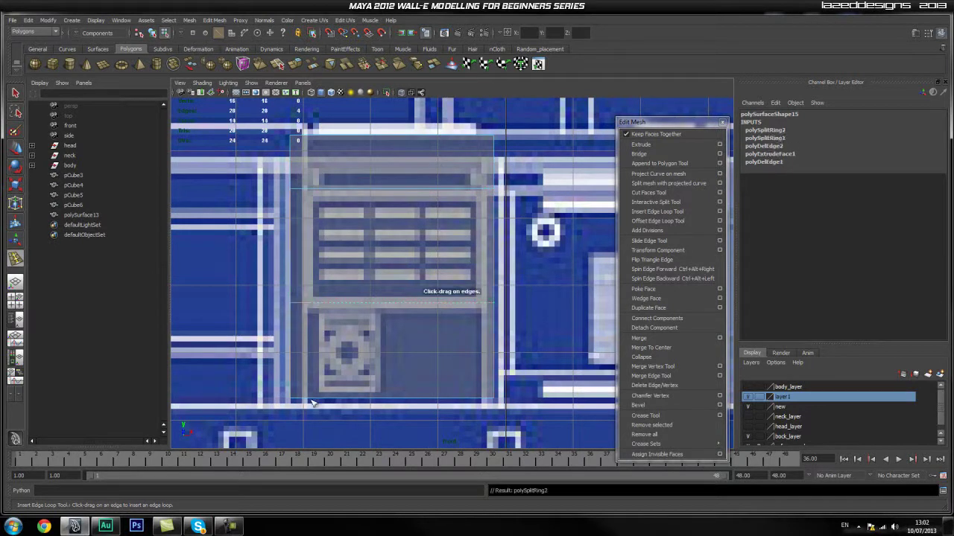
pyautogui.moveTo(305, 400); pyautogui.dragTo(490, 387)
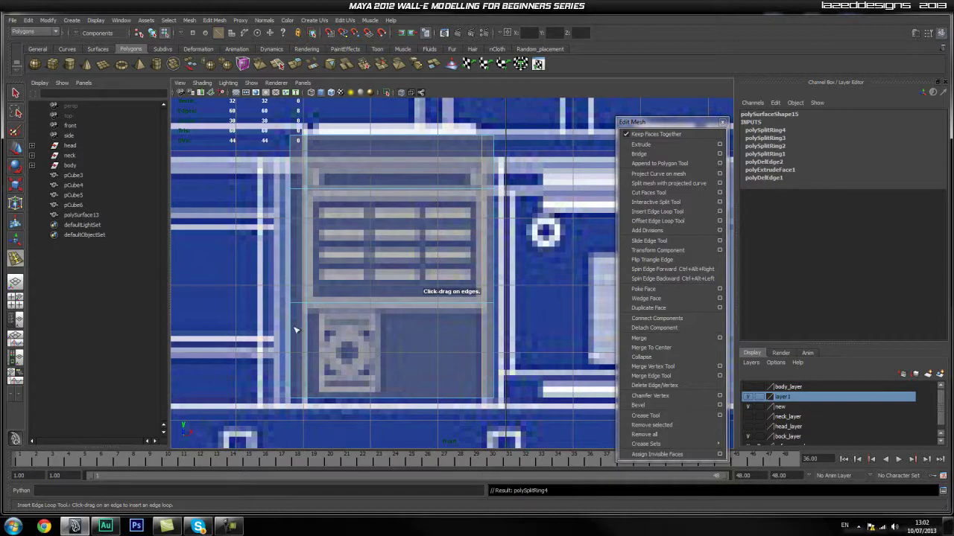
# Insert two horizontal and two vertical edge loops around the blueprint's small square plate below the vent
pyautogui.moveTo(293, 328); pyautogui.dragTo(295, 314)
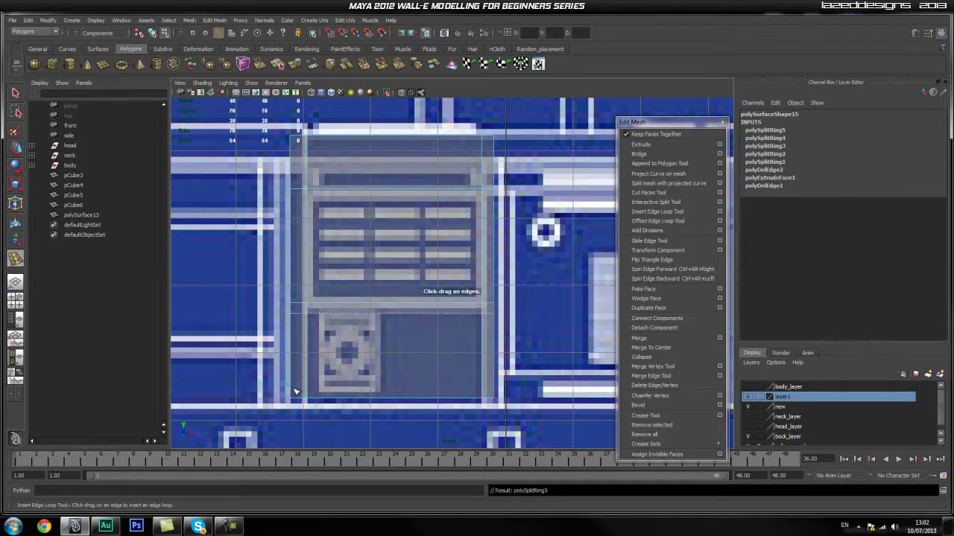
pyautogui.moveTo(295, 396); pyautogui.dragTo(291, 389)
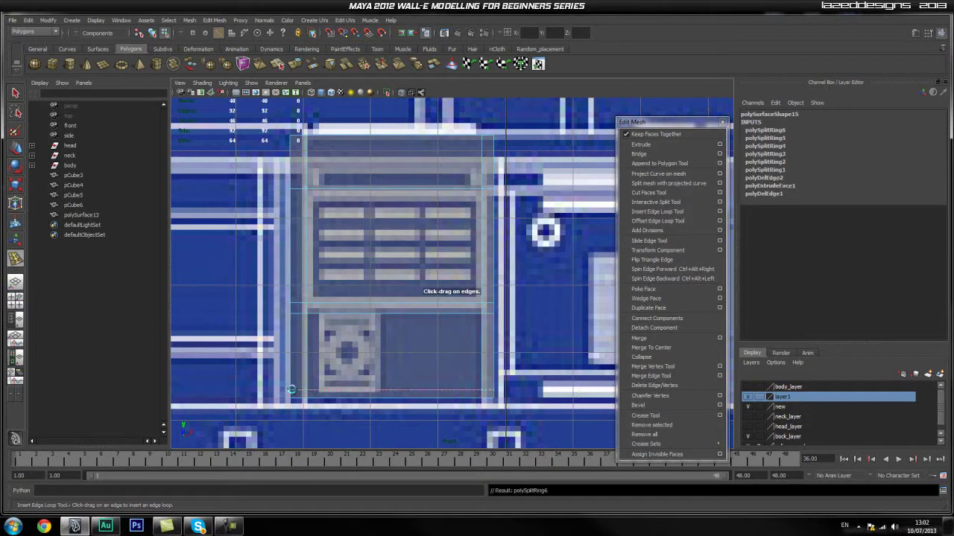
pyautogui.moveTo(378, 403); pyautogui.dragTo(322, 403)
# Try to delete the door panel faces covering the large vent and the small square plate together
pyautogui.moveTo(337, 355); pyautogui.dragTo(342, 382, button='right')
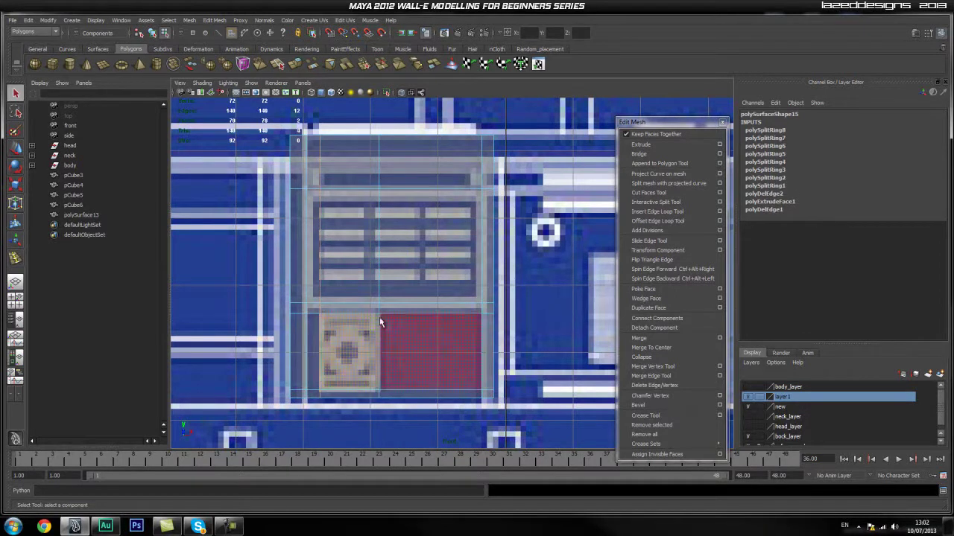
pyautogui.click(313, 236)
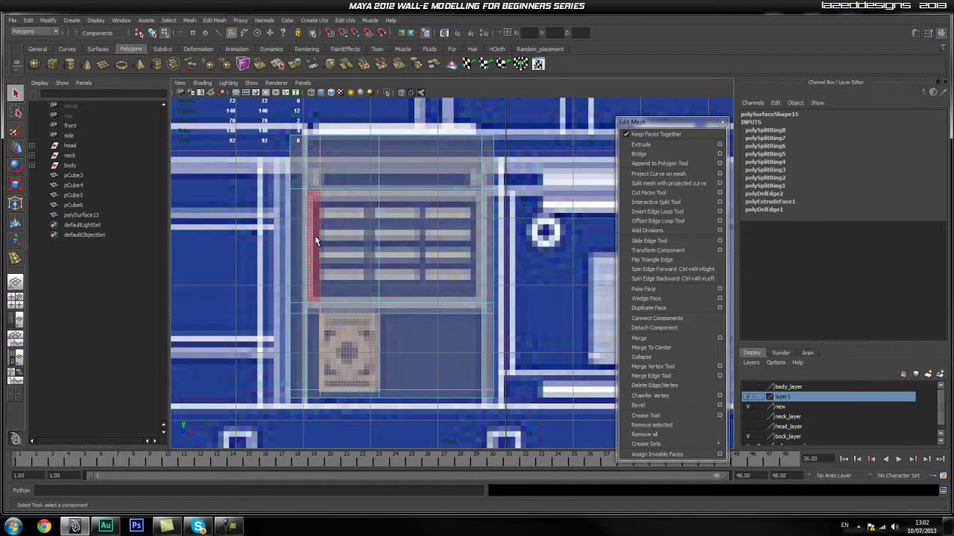
pyautogui.keyDown('shift'); pyautogui.moveTo(465, 261); pyautogui.dragTo(470, 263); pyautogui.keyUp('shift')
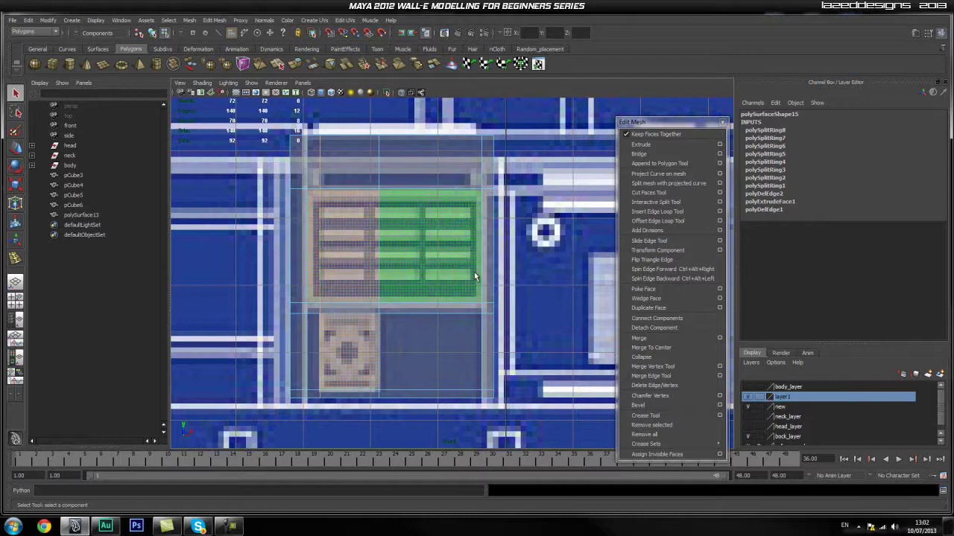
pyautogui.press('Delete')
# Delete the wide door panel faces across the vent area in the perspective view
pyautogui.press('space')
pyautogui.moveTo(392, 268); pyautogui.dragTo(396, 240)
pyautogui.keyDown('alt'); pyautogui.moveTo(399, 314); pyautogui.dragTo(432, 316); pyautogui.keyUp('alt')
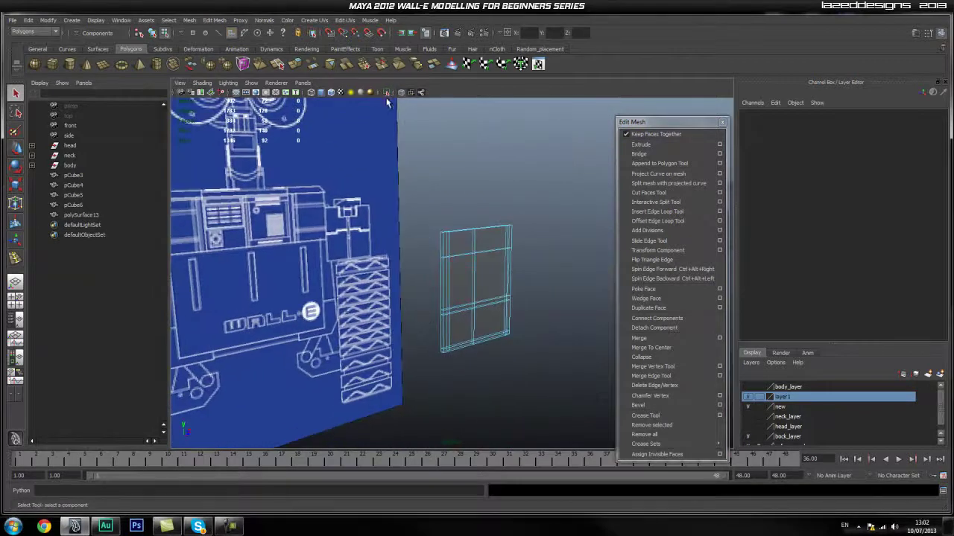
pyautogui.keyDown('alt'); pyautogui.moveTo(406, 227); pyautogui.dragTo(546, 247, button='right'); pyautogui.keyUp('alt')
pyautogui.keyDown('alt'); pyautogui.moveTo(547, 247); pyautogui.dragTo(385, 235); pyautogui.keyUp('alt')
pyautogui.moveTo(383, 226); pyautogui.dragTo(385, 241, button='right')
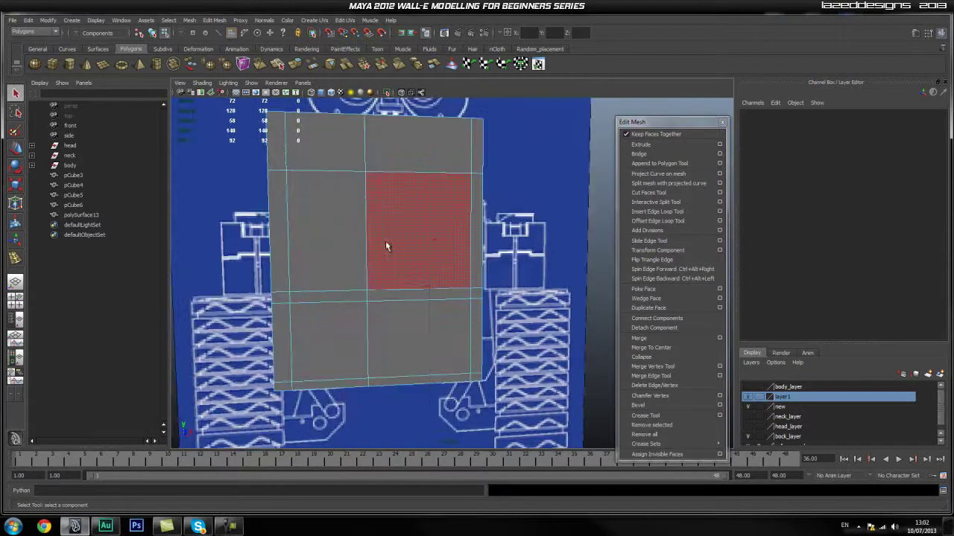
pyautogui.moveTo(418, 210); pyautogui.dragTo(421, 235, button='right')
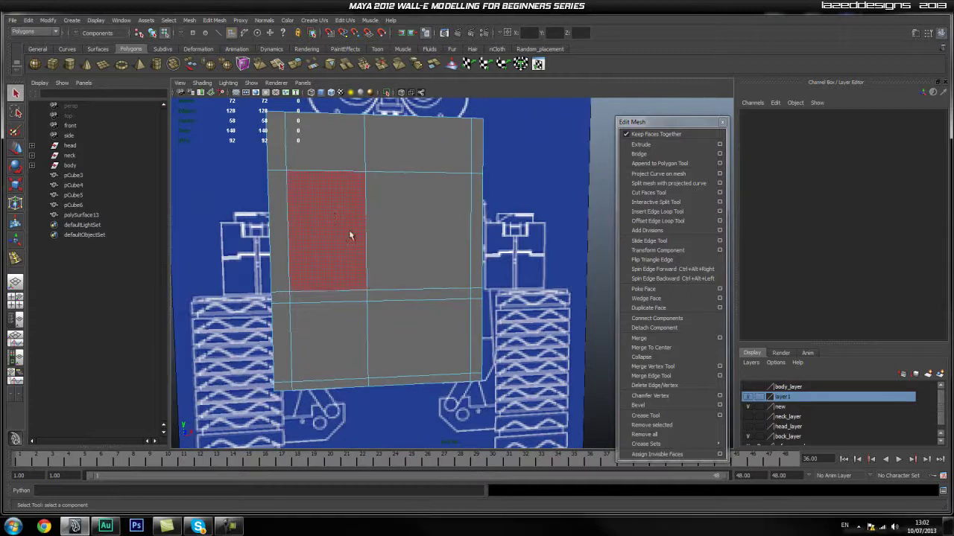
pyautogui.click(415, 232)
pyautogui.press('Delete')
# Try deleting the panel's lower-left face over the small square plate, and undo the deletion in the front view
pyautogui.keyDown('alt'); pyautogui.moveTo(412, 232); pyautogui.dragTo(334, 260); pyautogui.keyUp('alt')
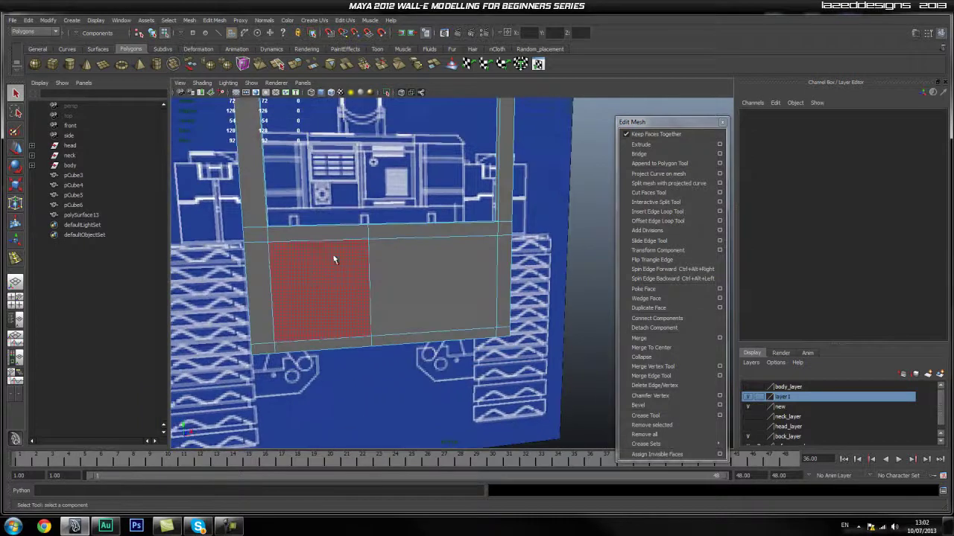
pyautogui.click(316, 294)
pyautogui.keyDown('shift'); pyautogui.moveTo(333, 287); pyautogui.dragTo(348, 292, button='right'); pyautogui.keyUp('shift')
pyautogui.press('Delete')
pyautogui.keyDown('alt'); pyautogui.moveTo(323, 311); pyautogui.dragTo(383, 358); pyautogui.keyUp('alt')
pyautogui.press('space')
pyautogui.keyDown('alt'); pyautogui.moveTo(370, 354); pyautogui.dragTo(375, 320, button='middle'); pyautogui.keyUp('alt')
pyautogui.scroll(3, 410, 334)
pyautogui.hotkey('ctrl', 'z')
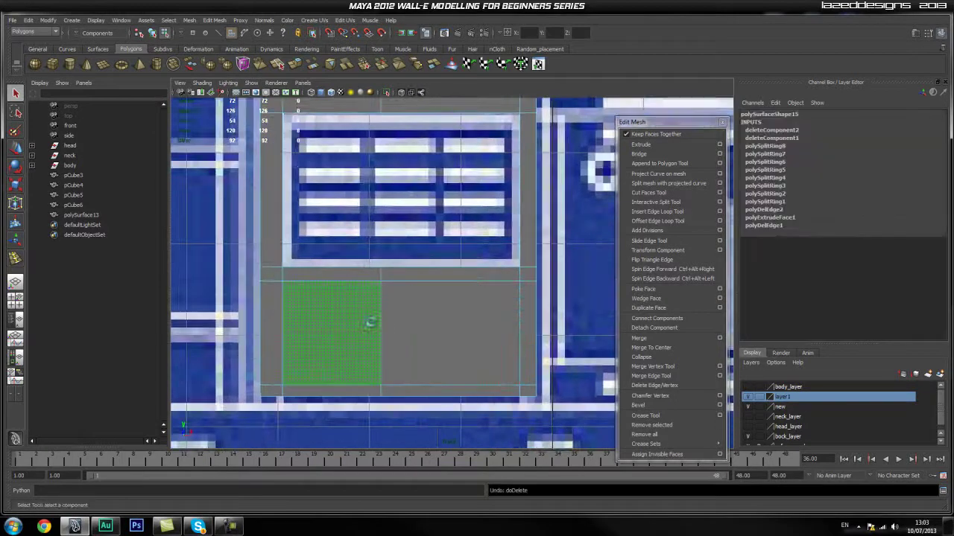
# Display the door panel in X-ray and try inserting a vertical edge loop along the small plate's left side
pyautogui.click(356, 424)
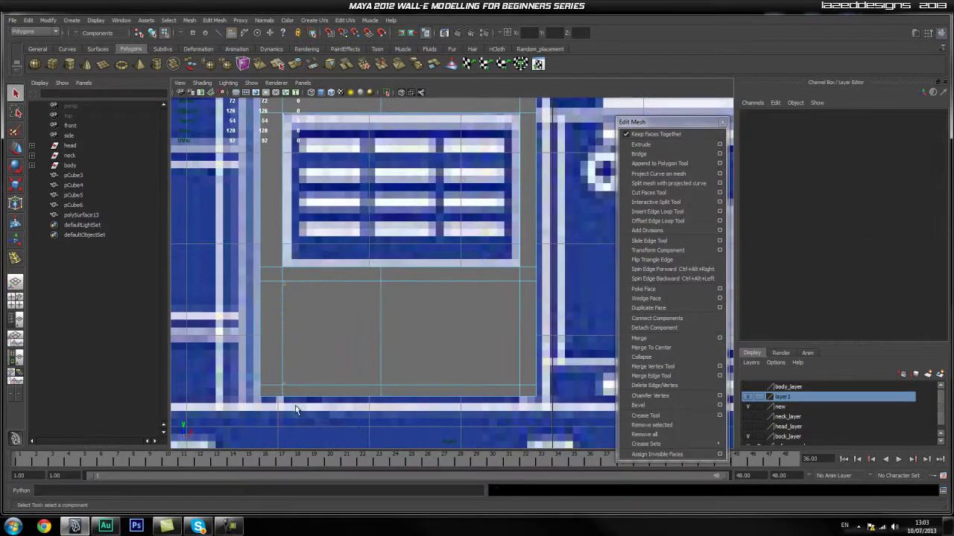
pyautogui.click(402, 93)
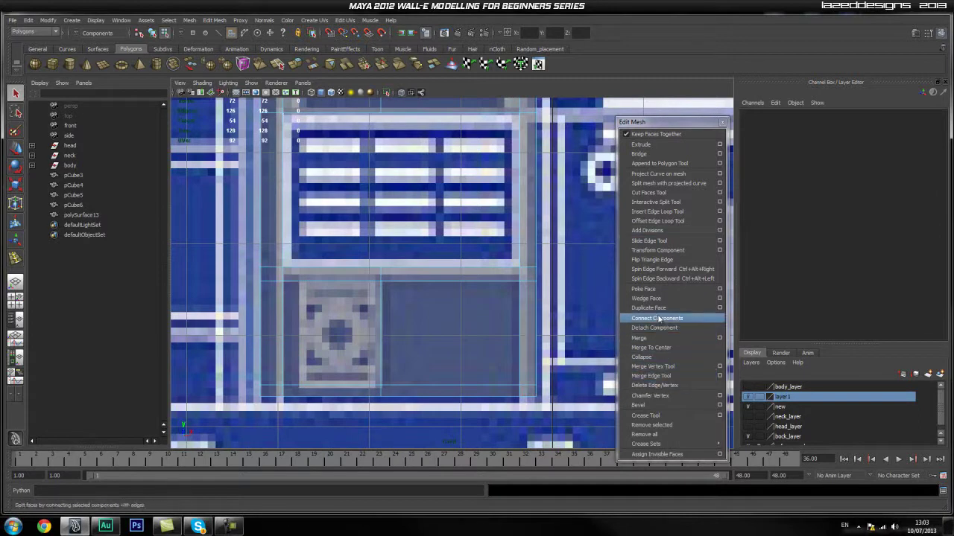
pyautogui.click(655, 213)
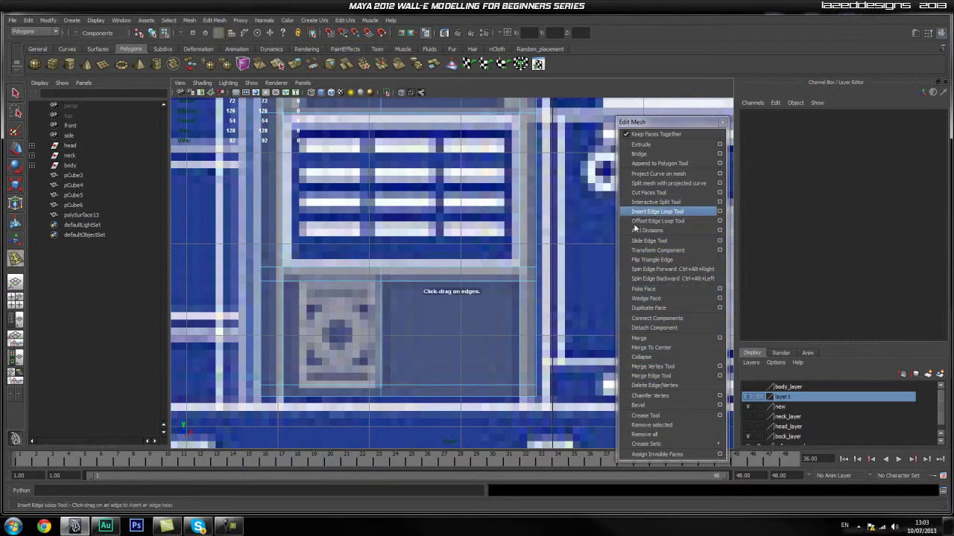
pyautogui.click(302, 385)
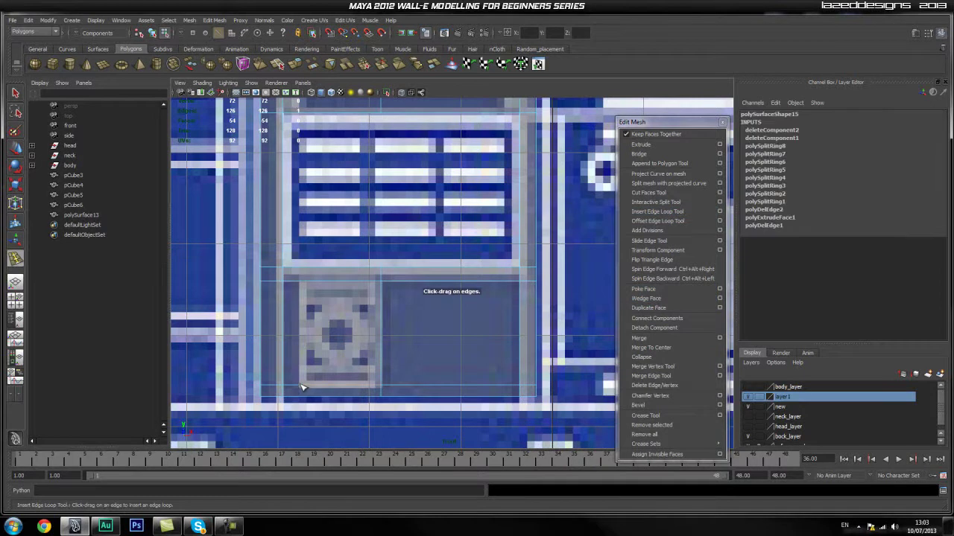
pyautogui.press('q')
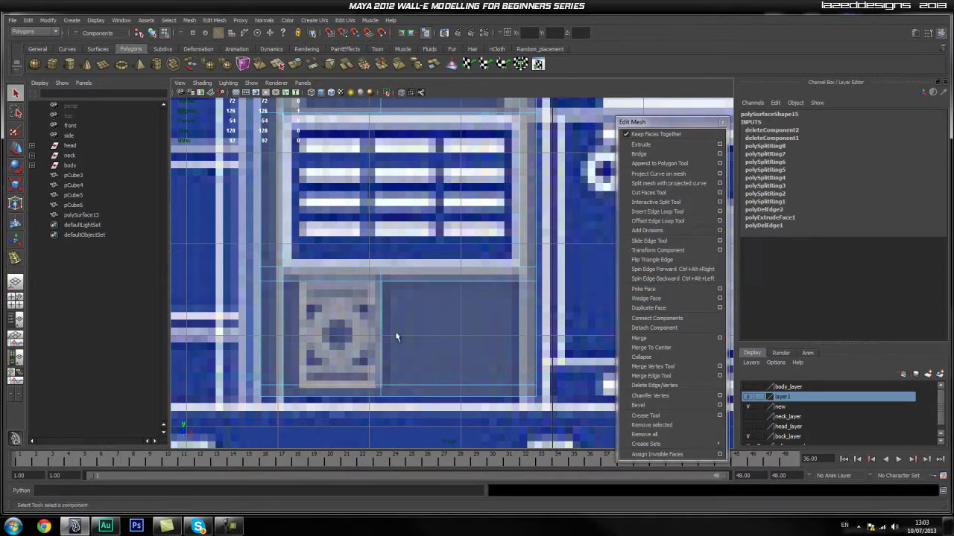
# Undo all deletions made on the door panel since its edge loops were inserted
pyautogui.hotkey('ctrl', 'z')
pyautogui.hotkey('ctrl', 'z')
pyautogui.hotkey('ctrl', 'z')
pyautogui.hotkey('ctrl', 'z')
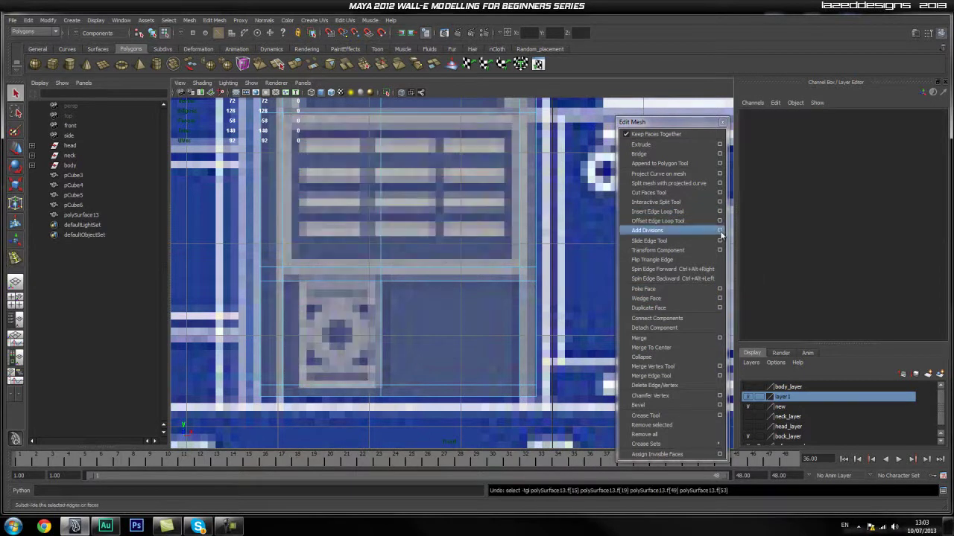
pyautogui.click(660, 213)
pyautogui.hotkey('ctrl', 'z')
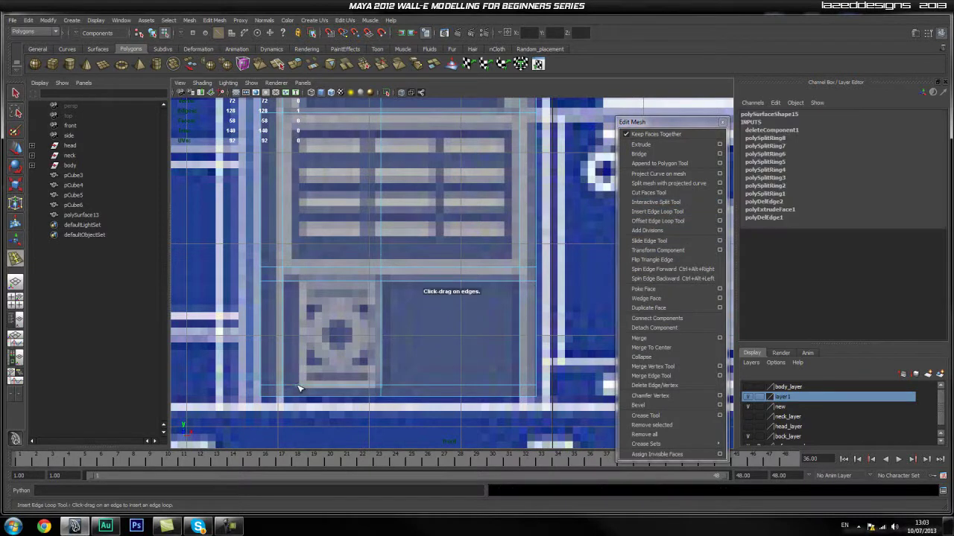
pyautogui.hotkey('ctrl', 'z')
# Clear the edge selection and delete the panel's front and back faces over the small square plate
pyautogui.click(377, 403)
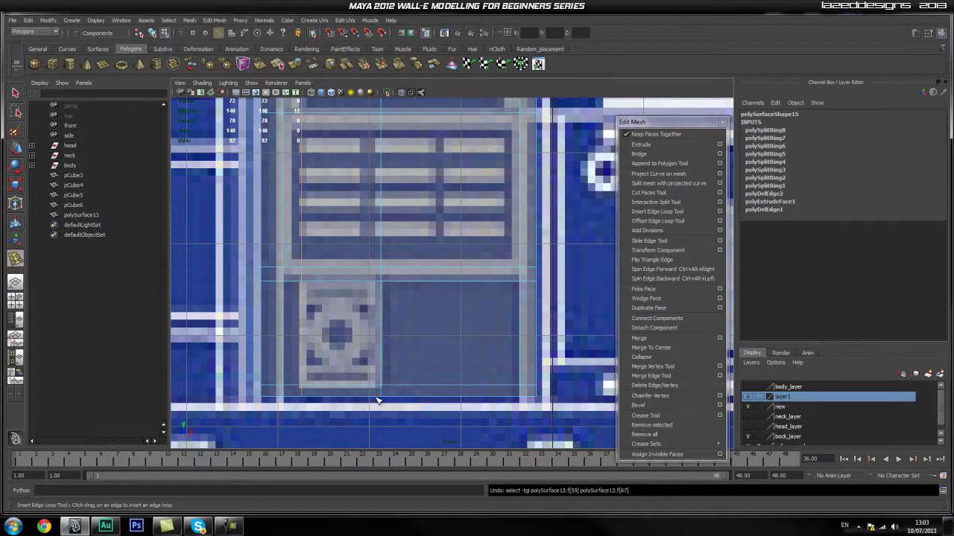
pyautogui.press('q')
pyautogui.moveTo(342, 358); pyautogui.dragTo(322, 428, button='right')
pyautogui.click(338, 328)
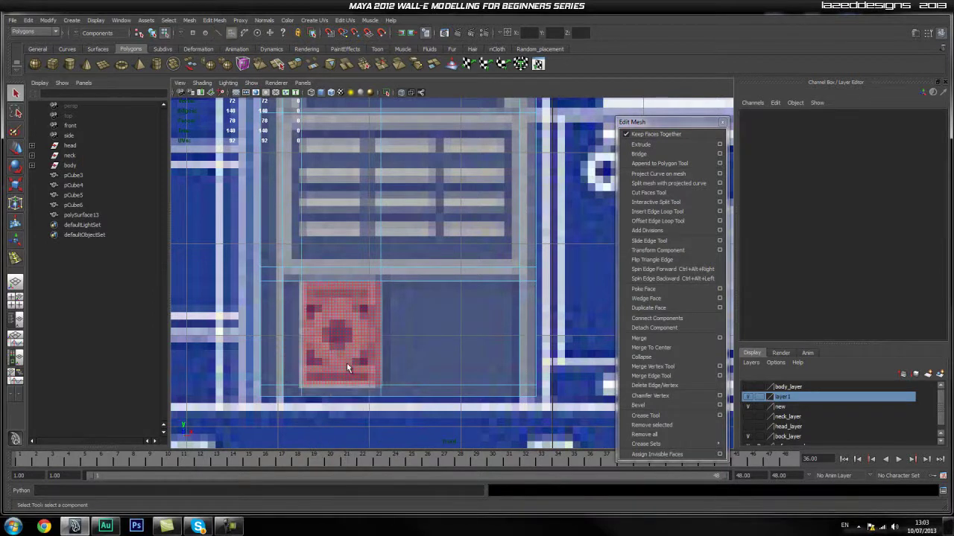
pyautogui.click(357, 380)
pyautogui.press('Delete')
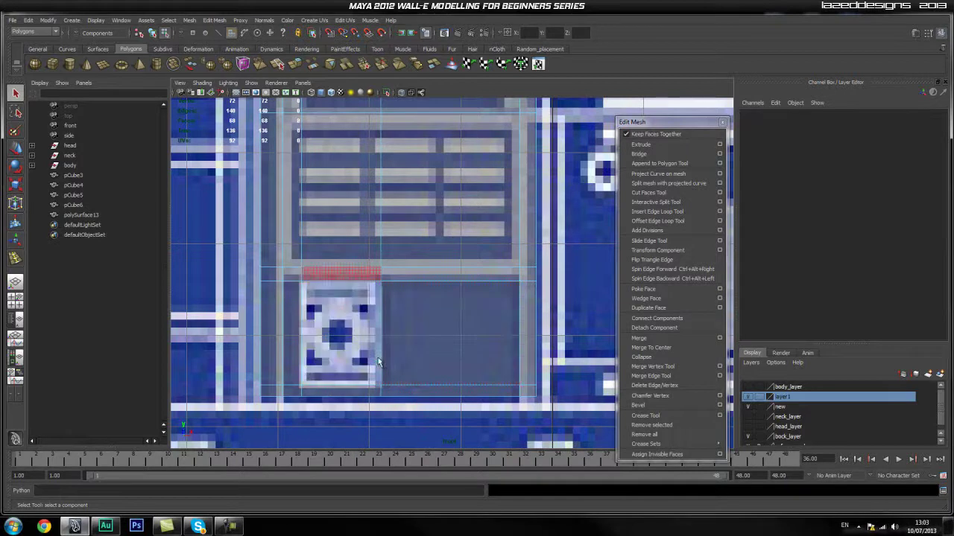
# Delete the panel's front and back faces inside the blueprint's large vent frame
pyautogui.keyDown('alt'); pyautogui.moveTo(367, 173); pyautogui.dragTo(361, 225, button='middle'); pyautogui.keyUp('alt')
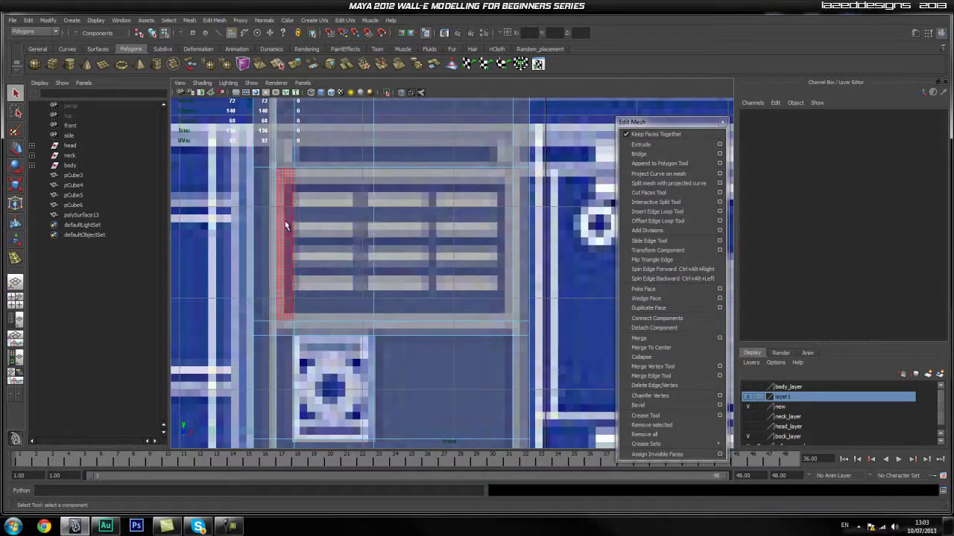
pyautogui.click(461, 245)
pyautogui.press('Delete')
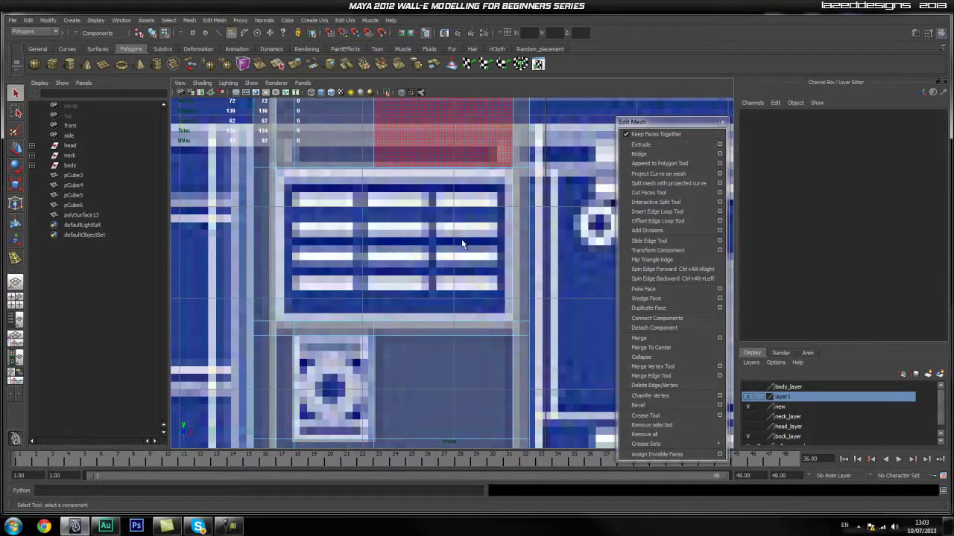
# Turn off X-ray in the perspective view and select the front border edges of the large vent opening
pyautogui.press('space')
pyautogui.moveTo(410, 324); pyautogui.dragTo(418, 298)
pyautogui.keyDown('alt'); pyautogui.moveTo(419, 339); pyautogui.dragTo(418, 362); pyautogui.keyUp('alt')
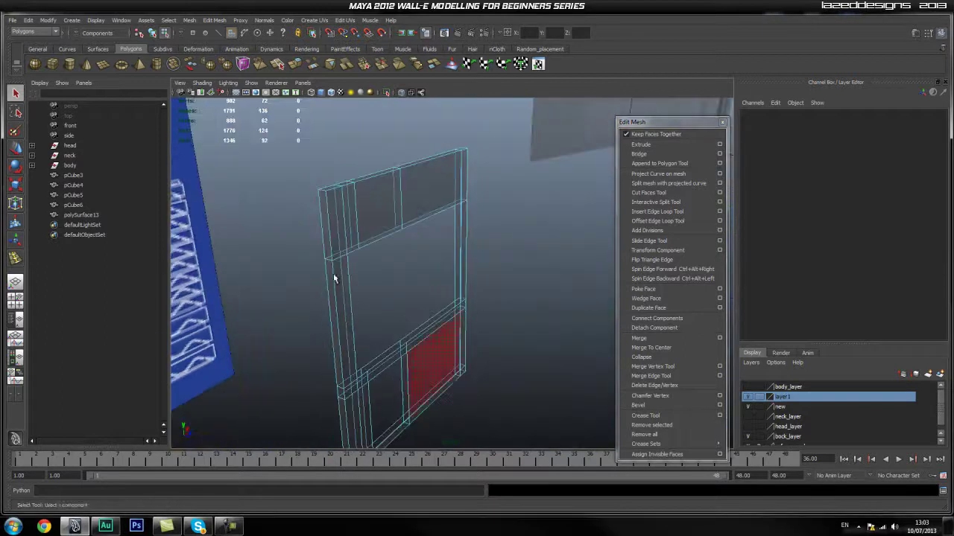
pyautogui.click(401, 92)
pyautogui.moveTo(509, 266)
pyautogui.keyDown('alt'); pyautogui.mouseDown()
pyautogui.moveTo(399, 313)
pyautogui.moveTo(495, 299)
pyautogui.mouseUp(); pyautogui.keyUp('alt')
pyautogui.scroll(3, 418, 339)
pyautogui.keyDown('alt'); pyautogui.moveTo(375, 273); pyautogui.dragTo(410, 308); pyautogui.keyUp('alt')
pyautogui.scroll(4, 410, 320)
pyautogui.moveTo(410, 308); pyautogui.dragTo(409, 289, button='right')
pyautogui.click(426, 303)
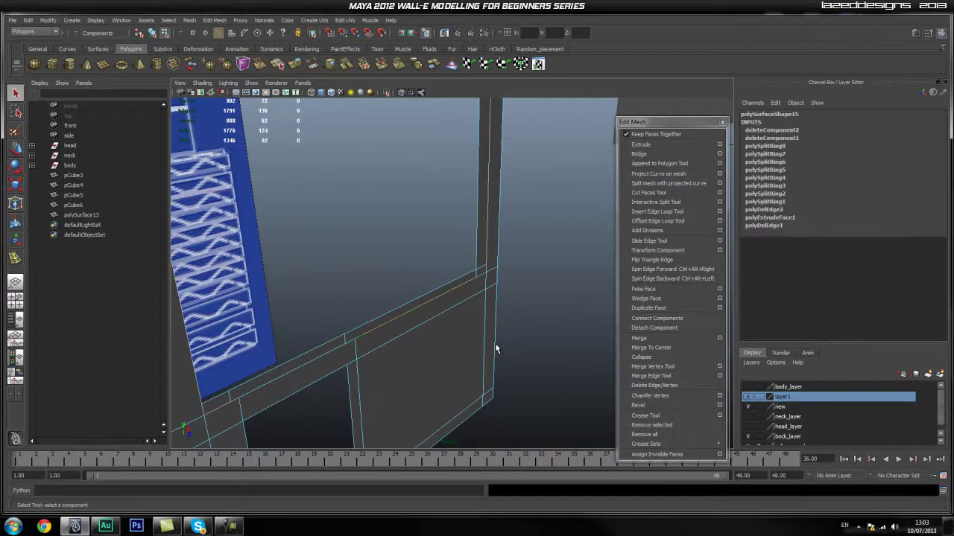
pyautogui.keyDown('alt'); pyautogui.moveTo(392, 326); pyautogui.dragTo(416, 288); pyautogui.keyUp('alt')
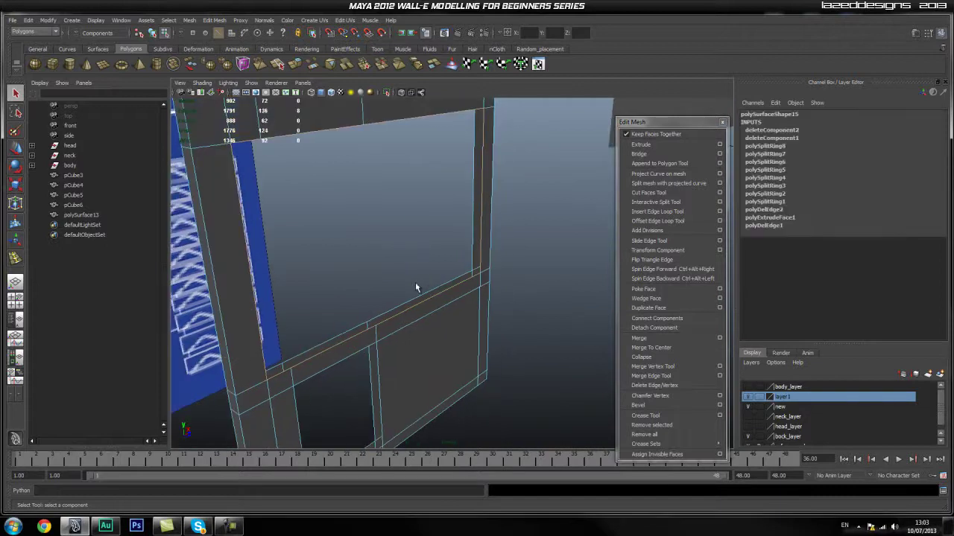
# Extrude the large vent opening's border edges with Offset 0 and Thickness -0.1
pyautogui.click(642, 143)
pyautogui.scroll(-2, 903, 281)
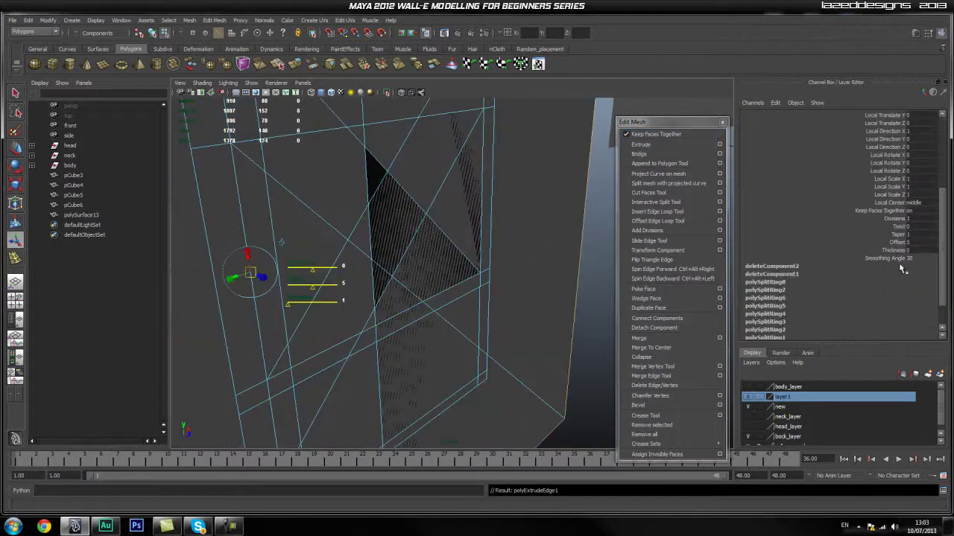
pyautogui.click(900, 243)
pyautogui.click(924, 244)
pyautogui.write('0')
pyautogui.press('Return')
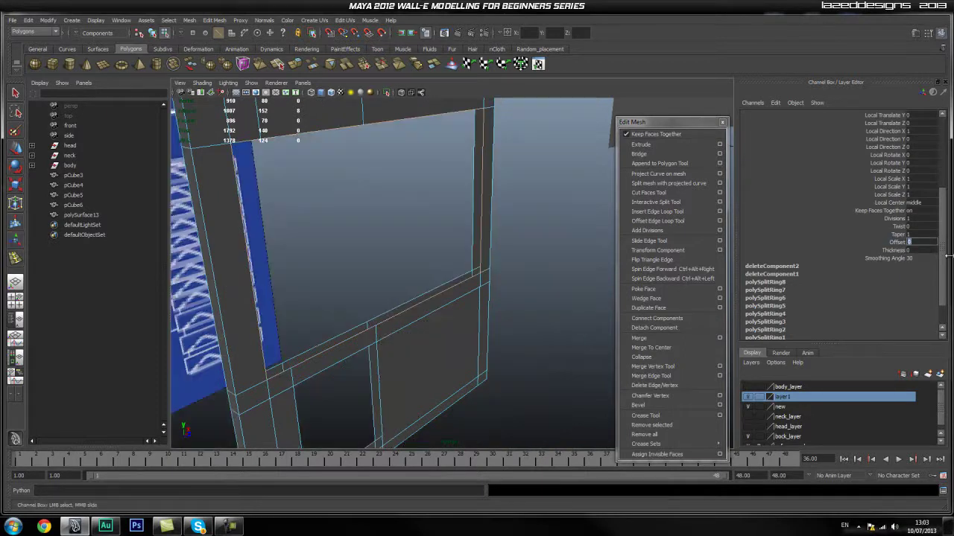
pyautogui.click(891, 251)
pyautogui.click(924, 250)
pyautogui.write('-0.1')
pyautogui.press('Return')
pyautogui.scroll(4, 436, 279)
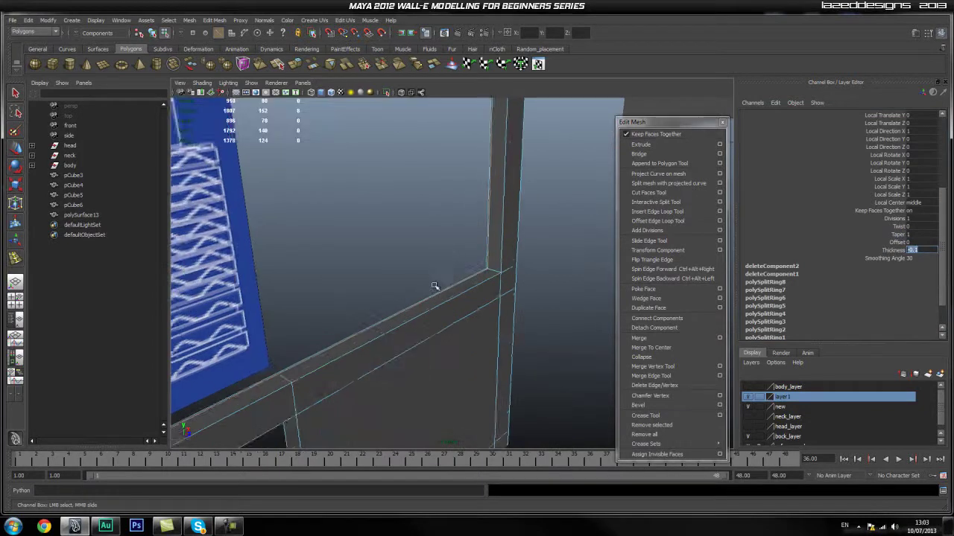
pyautogui.keyDown('alt'); pyautogui.moveTo(449, 313); pyautogui.dragTo(478, 326); pyautogui.keyUp('alt')
# Select the small square opening's border edges and extrude them with Offset 0 and Thickness -0.1
pyautogui.click(516, 298)
pyautogui.keyDown('alt'); pyautogui.moveTo(516, 298); pyautogui.dragTo(464, 362); pyautogui.keyUp('alt')
pyautogui.keyDown('alt'); pyautogui.moveTo(377, 368); pyautogui.dragTo(401, 240); pyautogui.keyUp('alt')
pyautogui.doubleClick(403, 242)
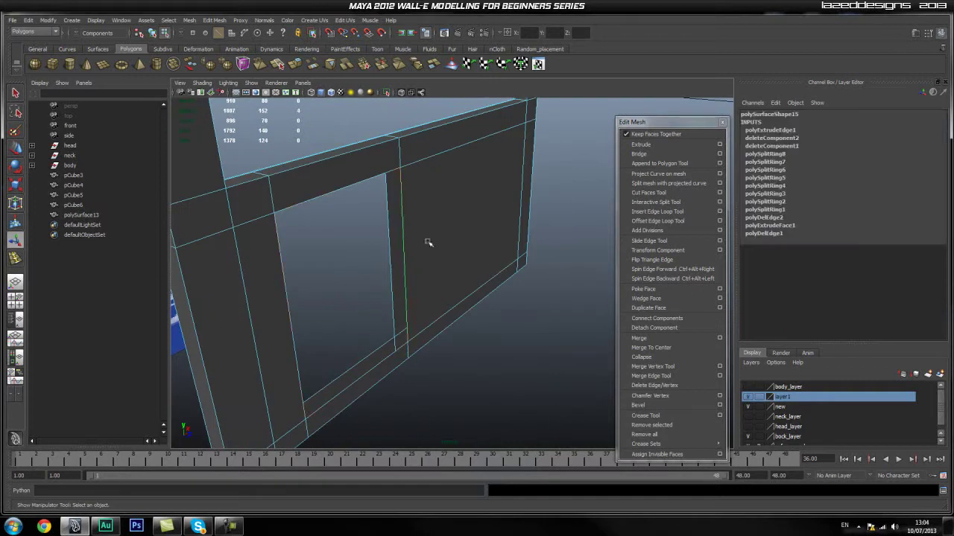
pyautogui.click(692, 144)
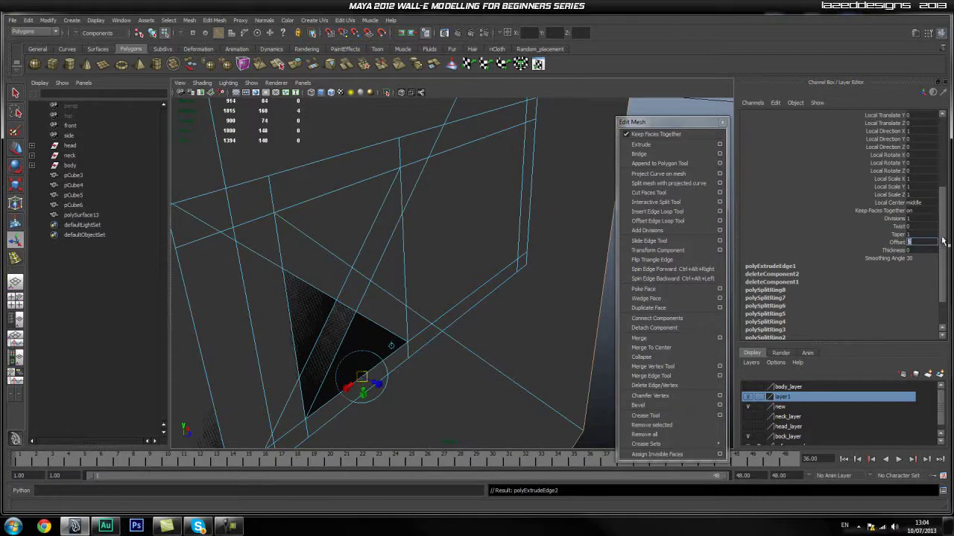
pyautogui.press('Return')
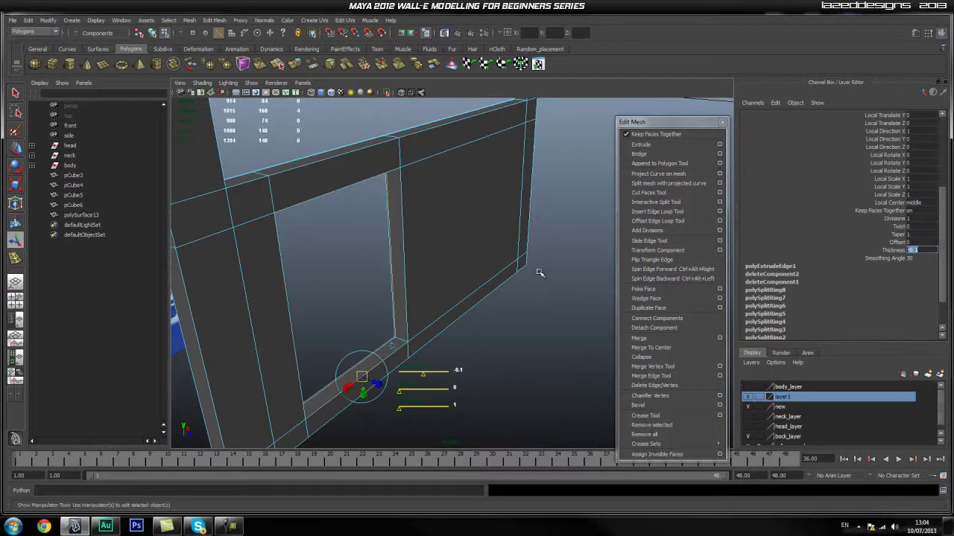
# Merge the loose extruded vertex at the large vent opening's lower corner into the matching panel vertex with the Merge Vertex Tool
pyautogui.click(358, 217)
pyautogui.keyDown('alt'); pyautogui.moveTo(412, 324); pyautogui.dragTo(412, 323); pyautogui.keyUp('alt')
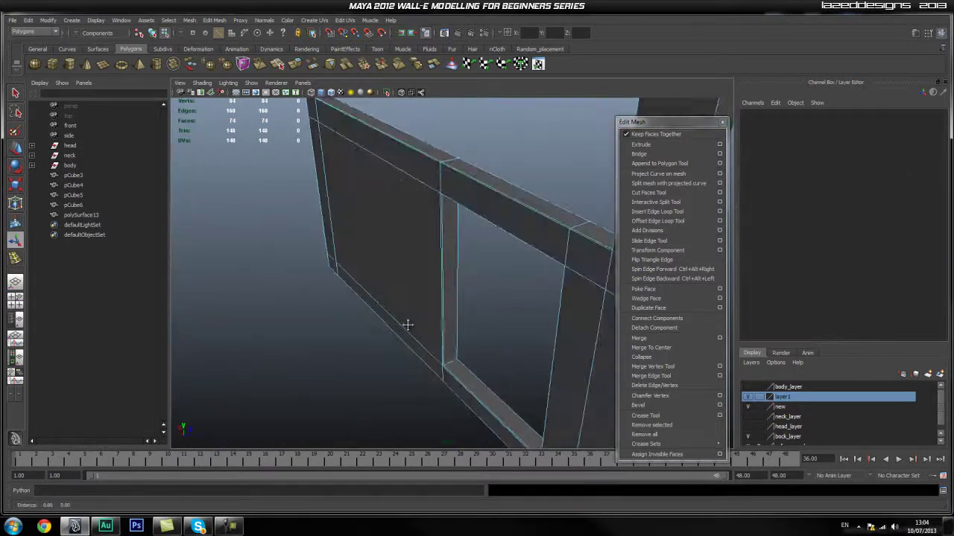
pyautogui.keyDown('alt'); pyautogui.moveTo(400, 258); pyautogui.dragTo(388, 329, button='middle'); pyautogui.keyUp('alt')
pyautogui.keyDown('alt'); pyautogui.moveTo(362, 308); pyautogui.dragTo(279, 266); pyautogui.keyUp('alt')
pyautogui.keyDown('alt'); pyautogui.moveTo(279, 266); pyautogui.dragTo(349, 199, button='right'); pyautogui.keyUp('alt')
pyautogui.keyDown('alt'); pyautogui.moveTo(348, 200); pyautogui.dragTo(459, 316, button='middle'); pyautogui.keyUp('alt')
pyautogui.click(684, 366)
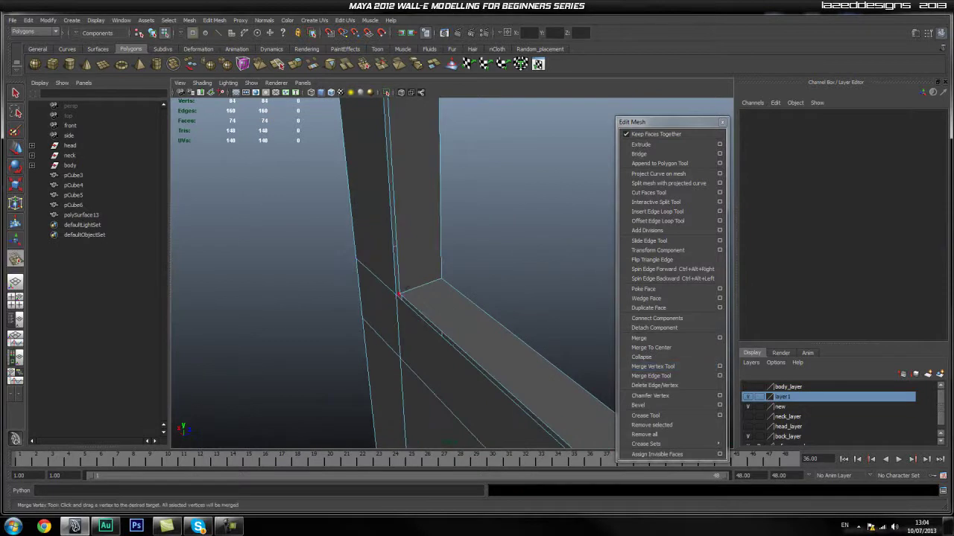
pyautogui.moveTo(398, 294); pyautogui.dragTo(380, 309)
# Merge the remaining loose vertices along the large opening's lower edge and at its first upper corner into the panel vertices
pyautogui.keyDown('alt'); pyautogui.moveTo(380, 309); pyautogui.dragTo(240, 313, button='middle'); pyautogui.keyUp('alt')
pyautogui.keyDown('alt'); pyautogui.moveTo(241, 313); pyautogui.dragTo(444, 319); pyautogui.keyUp('alt')
pyautogui.keyDown('alt'); pyautogui.moveTo(445, 192); pyautogui.dragTo(444, 370, button='middle'); pyautogui.keyUp('alt')
pyautogui.moveTo(444, 370)
pyautogui.keyDown('alt'); pyautogui.mouseDown()
pyautogui.moveTo(410, 370)
pyautogui.moveTo(439, 370)
pyautogui.mouseUp(); pyautogui.keyUp('alt')
pyautogui.scroll(2, 436, 325)
pyautogui.keyDown('alt'); pyautogui.moveTo(437, 325); pyautogui.dragTo(481, 196); pyautogui.keyUp('alt')
pyautogui.scroll(1, 458, 315)
pyautogui.keyDown('alt'); pyautogui.moveTo(481, 196); pyautogui.dragTo(489, 371, button='middle'); pyautogui.keyUp('alt')
pyautogui.scroll(-1, 489, 371)
pyautogui.scroll(3, 489, 371)
pyautogui.keyDown('alt'); pyautogui.moveTo(488, 371); pyautogui.dragTo(410, 226); pyautogui.keyUp('alt')
pyautogui.scroll(1, 407, 351)
pyautogui.moveTo(489, 166); pyautogui.dragTo(468, 230)
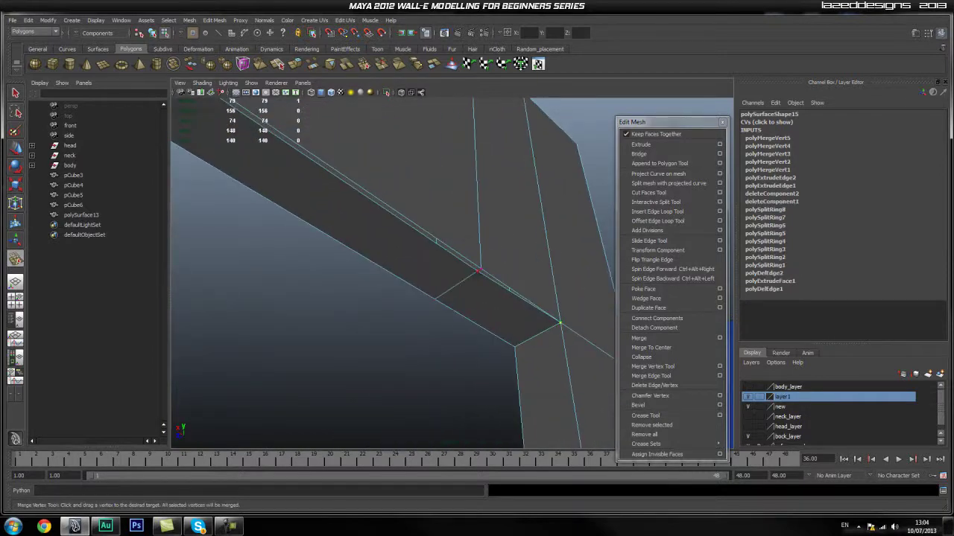
# Merge the loose vertices along the large opening's upper edge and at its far upper corner
pyautogui.moveTo(490, 259); pyautogui.dragTo(486, 263)
pyautogui.keyDown('alt'); pyautogui.moveTo(344, 252); pyautogui.dragTo(403, 171); pyautogui.keyUp('alt')
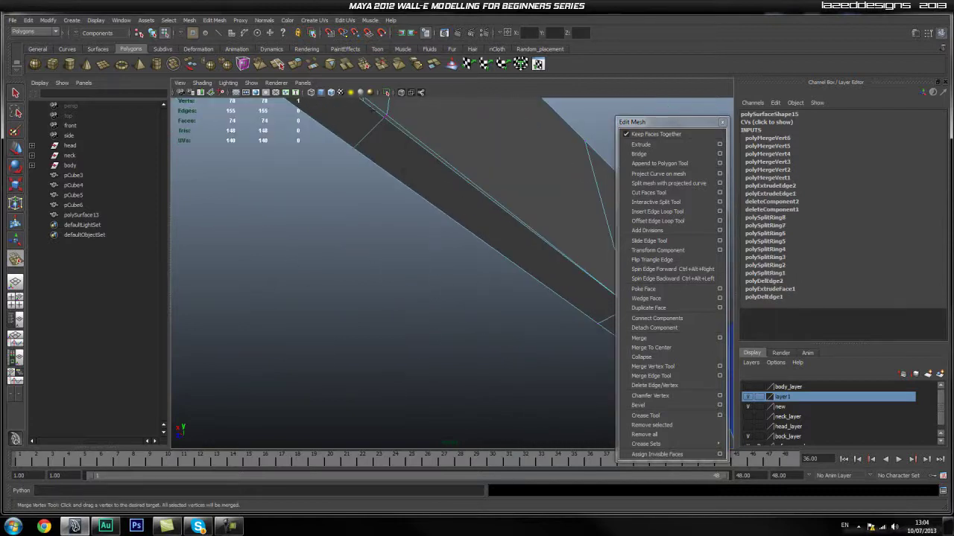
pyautogui.moveTo(386, 116); pyautogui.dragTo(381, 121)
pyautogui.keyDown('alt'); pyautogui.moveTo(381, 121); pyautogui.dragTo(320, 234); pyautogui.keyUp('alt')
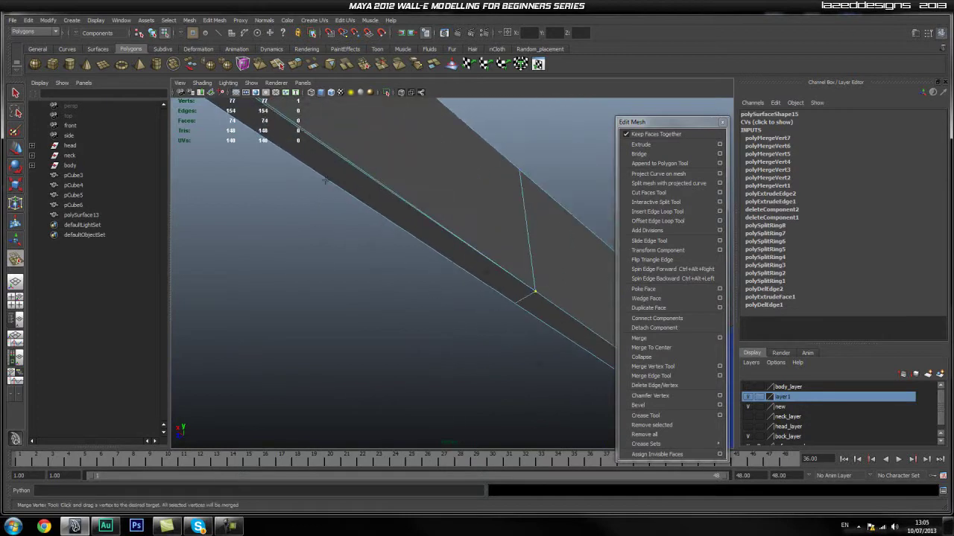
pyautogui.keyDown('alt'); pyautogui.moveTo(487, 272); pyautogui.dragTo(290, 168, button='right'); pyautogui.keyUp('alt')
pyautogui.keyDown('alt'); pyautogui.moveTo(290, 168); pyautogui.dragTo(312, 298); pyautogui.keyUp('alt')
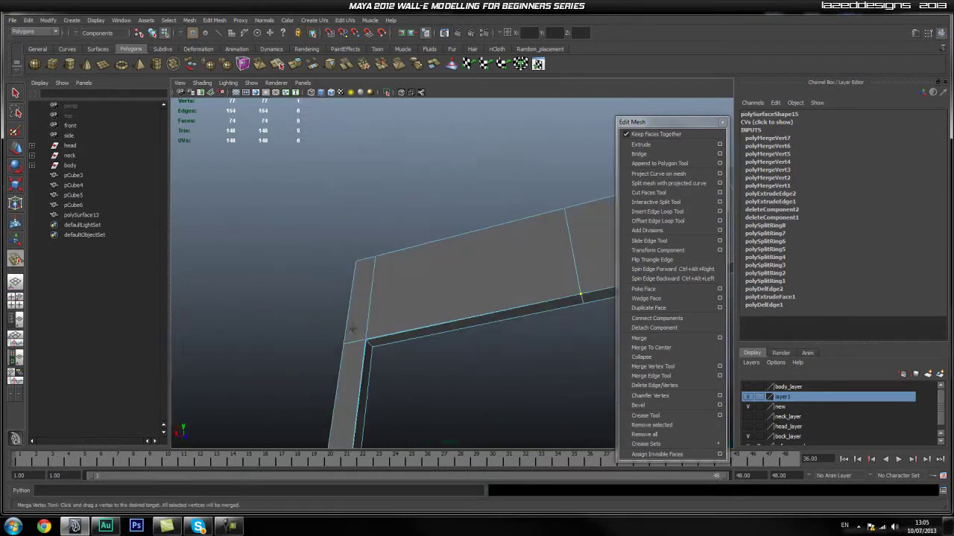
pyautogui.keyDown('alt'); pyautogui.moveTo(332, 323); pyautogui.dragTo(320, 355, button='right'); pyautogui.keyUp('alt')
pyautogui.keyDown('alt'); pyautogui.moveTo(319, 355); pyautogui.dragTo(454, 166, button='middle'); pyautogui.keyUp('alt')
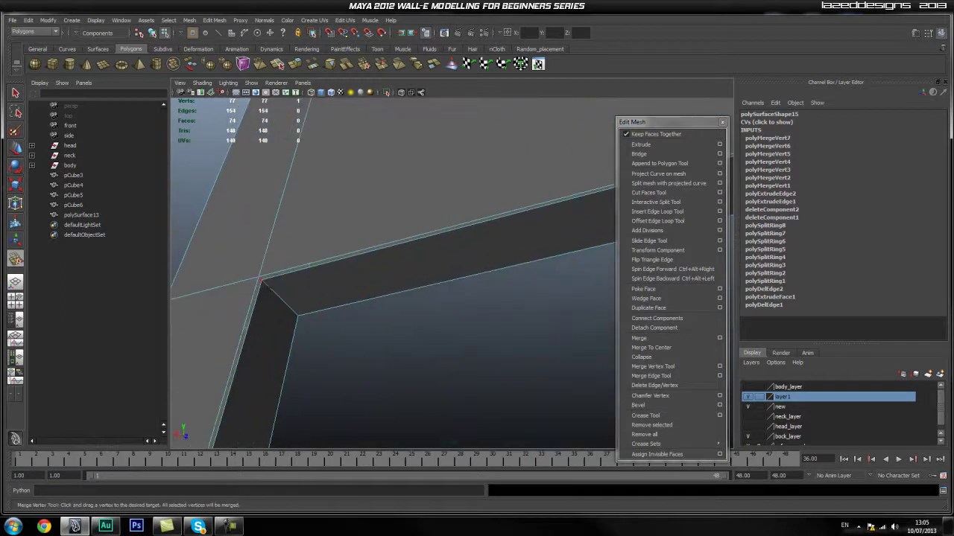
pyautogui.moveTo(253, 275); pyautogui.dragTo(256, 276)
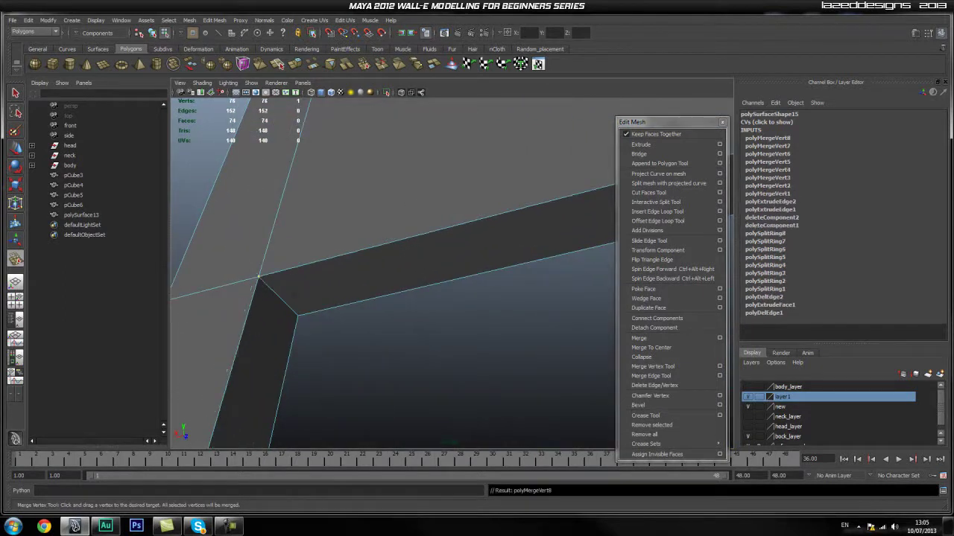
# Merge the loose extruded vertex at one lower corner of the small square opening into the panel vertex
pyautogui.keyDown('alt'); pyautogui.moveTo(256, 276); pyautogui.dragTo(387, 345, button='right'); pyautogui.keyUp('alt')
pyautogui.keyDown('alt'); pyautogui.moveTo(388, 345); pyautogui.dragTo(404, 281); pyautogui.keyUp('alt')
pyautogui.keyDown('alt'); pyautogui.moveTo(404, 281); pyautogui.dragTo(328, 162, button='right'); pyautogui.keyUp('alt')
pyautogui.keyDown('alt'); pyautogui.moveTo(328, 162); pyautogui.dragTo(407, 336, button='middle'); pyautogui.keyUp('alt')
pyautogui.keyDown('alt'); pyautogui.moveTo(407, 336); pyautogui.dragTo(341, 334); pyautogui.keyUp('alt')
pyautogui.keyDown('alt'); pyautogui.moveTo(342, 335); pyautogui.dragTo(394, 243, button='right'); pyautogui.keyUp('alt')
pyautogui.keyDown('alt'); pyautogui.moveTo(394, 243); pyautogui.dragTo(390, 211, button='middle'); pyautogui.keyUp('alt')
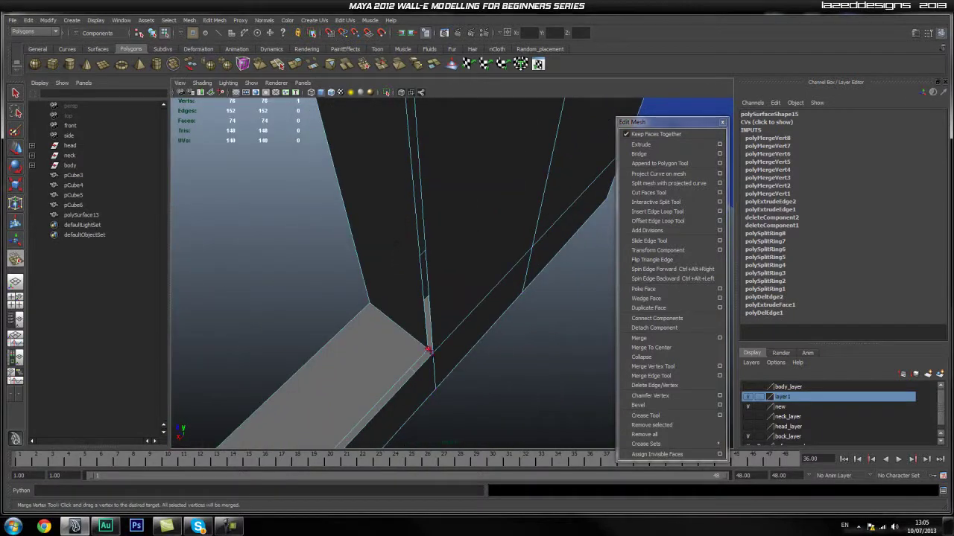
pyautogui.moveTo(427, 348); pyautogui.dragTo(436, 349)
# Merge the loose vertex at the small square opening's opposite lower corner
pyautogui.keyDown('alt'); pyautogui.moveTo(369, 304); pyautogui.dragTo(451, 105, button='middle'); pyautogui.keyUp('alt')
pyautogui.keyDown('alt'); pyautogui.moveTo(413, 191); pyautogui.dragTo(260, 272, button='right'); pyautogui.keyUp('alt')
pyautogui.keyDown('alt'); pyautogui.moveTo(260, 272); pyautogui.dragTo(182, 261); pyautogui.keyUp('alt')
pyautogui.keyDown('alt'); pyautogui.moveTo(182, 261); pyautogui.dragTo(281, 259, button='middle'); pyautogui.keyUp('alt')
pyautogui.keyDown('alt'); pyautogui.moveTo(281, 258); pyautogui.dragTo(409, 269); pyautogui.keyUp('alt')
pyautogui.keyDown('alt'); pyautogui.moveTo(410, 268); pyautogui.dragTo(317, 279, button='right'); pyautogui.keyUp('alt')
pyautogui.keyDown('alt'); pyautogui.moveTo(403, 274); pyautogui.dragTo(428, 253, button='middle'); pyautogui.keyUp('alt')
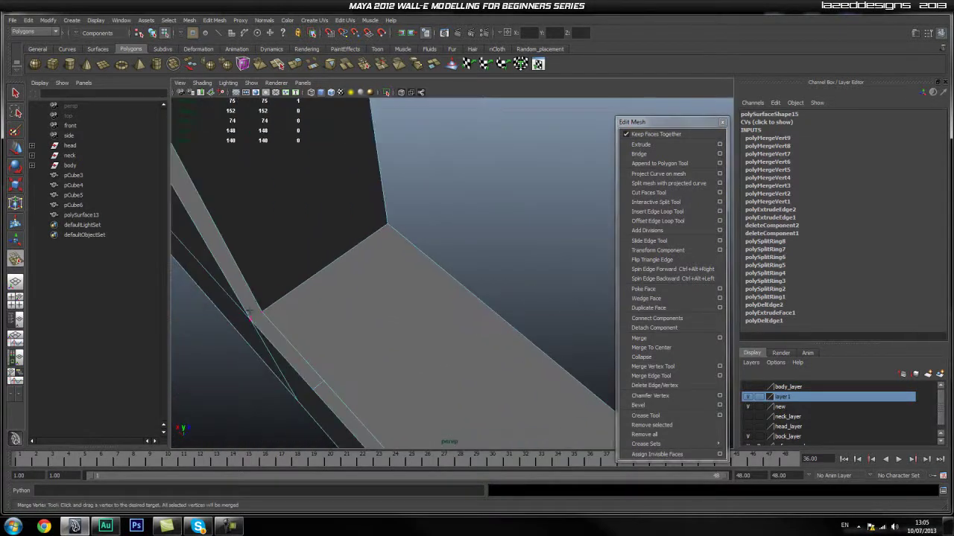
pyautogui.moveTo(261, 311); pyautogui.dragTo(248, 323)
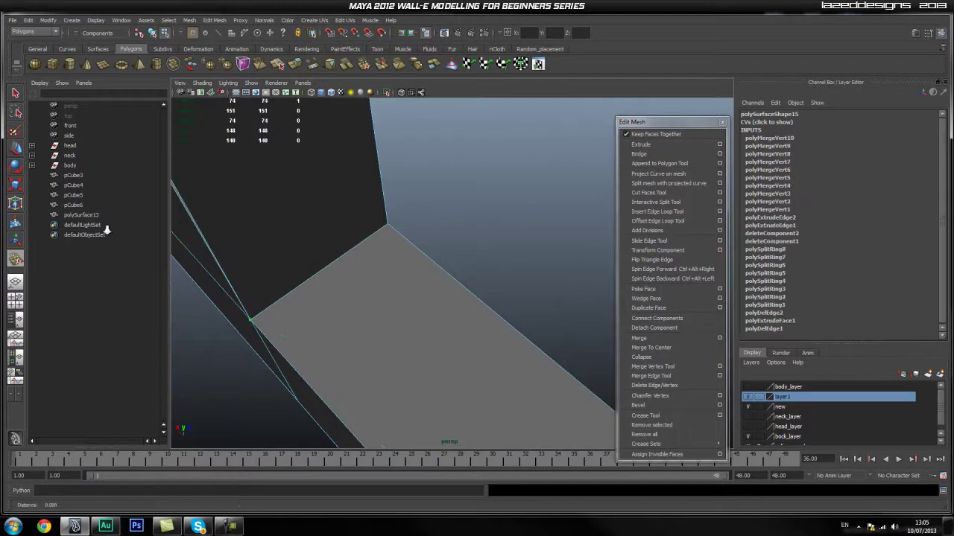
# Merge the loose vertices at the small square opening's two upper corners
pyautogui.keyDown('alt'); pyautogui.moveTo(185, 235); pyautogui.dragTo(245, 224); pyautogui.keyUp('alt')
pyautogui.keyDown('alt'); pyautogui.moveTo(456, 222); pyautogui.dragTo(370, 274); pyautogui.keyUp('alt')
pyautogui.keyDown('alt'); pyautogui.moveTo(370, 274); pyautogui.dragTo(581, 313); pyautogui.keyUp('alt')
pyautogui.keyDown('alt'); pyautogui.moveTo(581, 313); pyautogui.dragTo(441, 315, button='middle'); pyautogui.keyUp('alt')
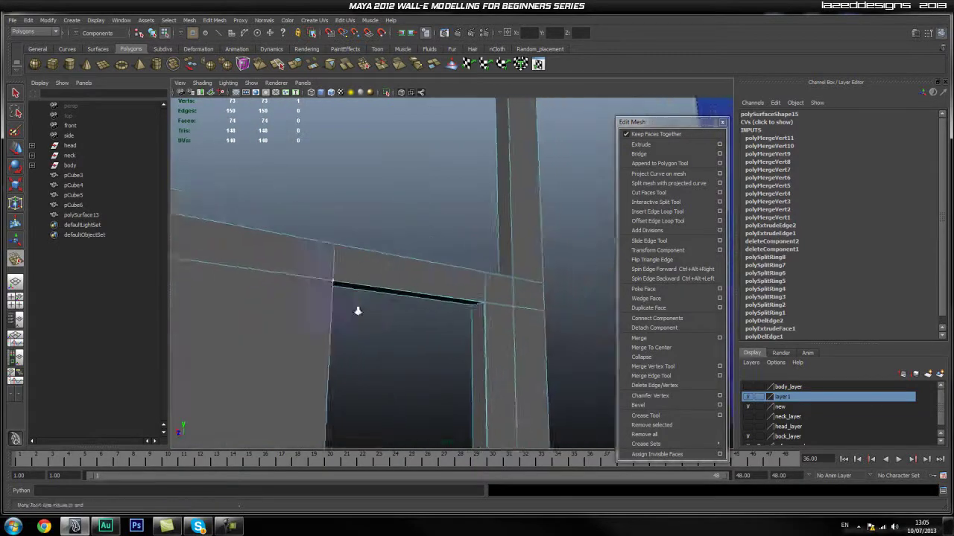
pyautogui.scroll(4, 442, 316)
pyautogui.keyDown('alt'); pyautogui.moveTo(441, 316); pyautogui.dragTo(366, 318); pyautogui.keyUp('alt')
pyautogui.keyDown('alt'); pyautogui.moveTo(366, 318); pyautogui.dragTo(375, 340); pyautogui.keyUp('alt')
# Return to object mode and check the door panel with Mesh Cleanup for faces with more than 4 sides
pyautogui.moveTo(281, 308); pyautogui.dragTo(343, 295, button='right')
pyautogui.click(519, 316)
pyautogui.keyDown('alt'); pyautogui.moveTo(520, 316); pyautogui.dragTo(468, 286); pyautogui.keyUp('alt')
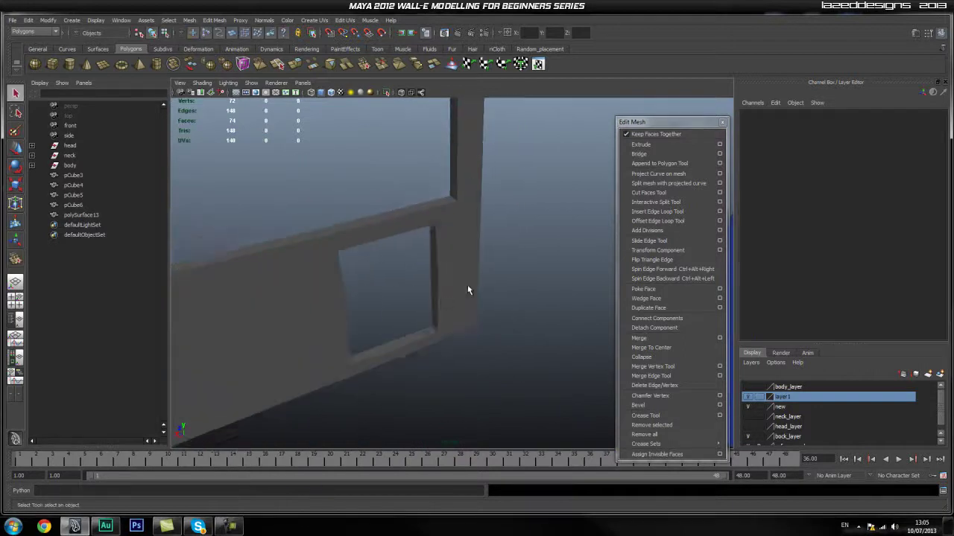
pyautogui.click(468, 286)
pyautogui.press('f')
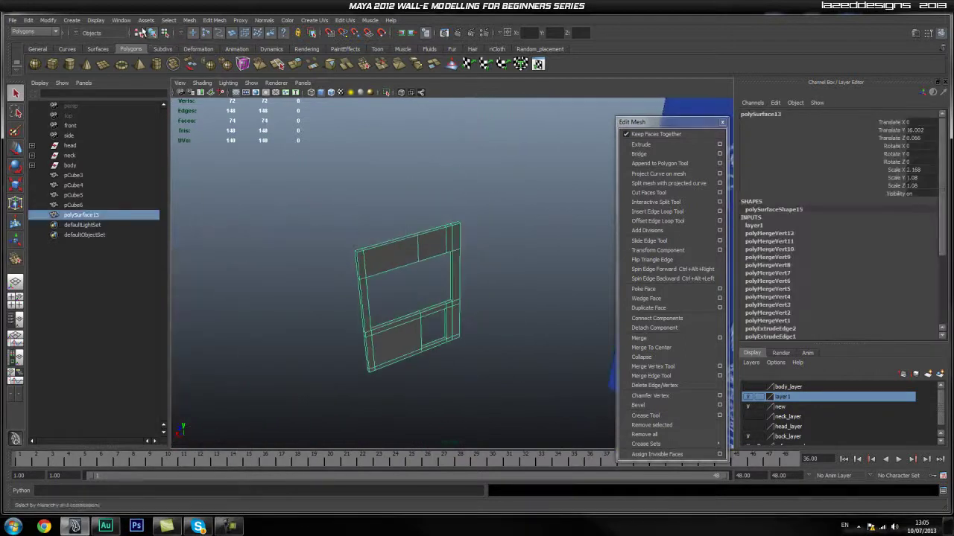
pyautogui.click(194, 21)
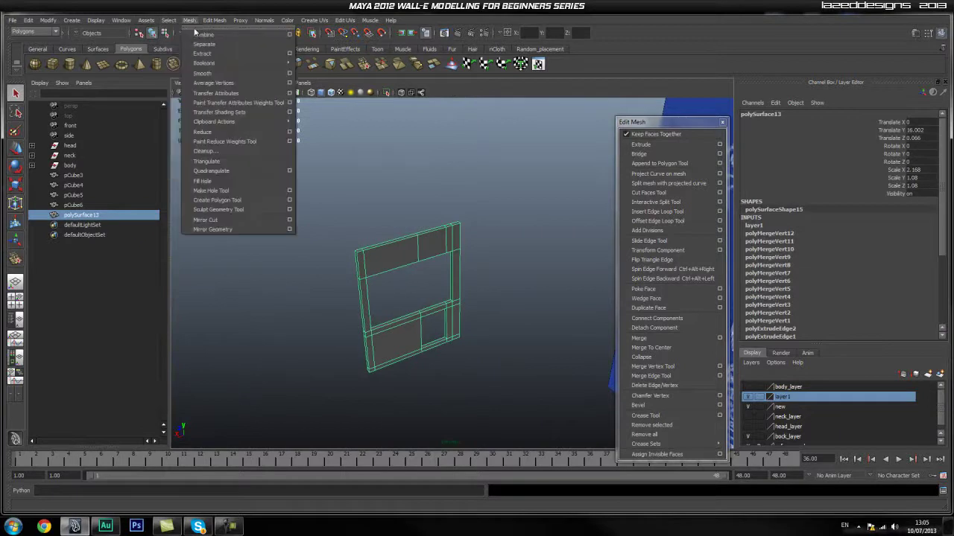
pyautogui.click(289, 151)
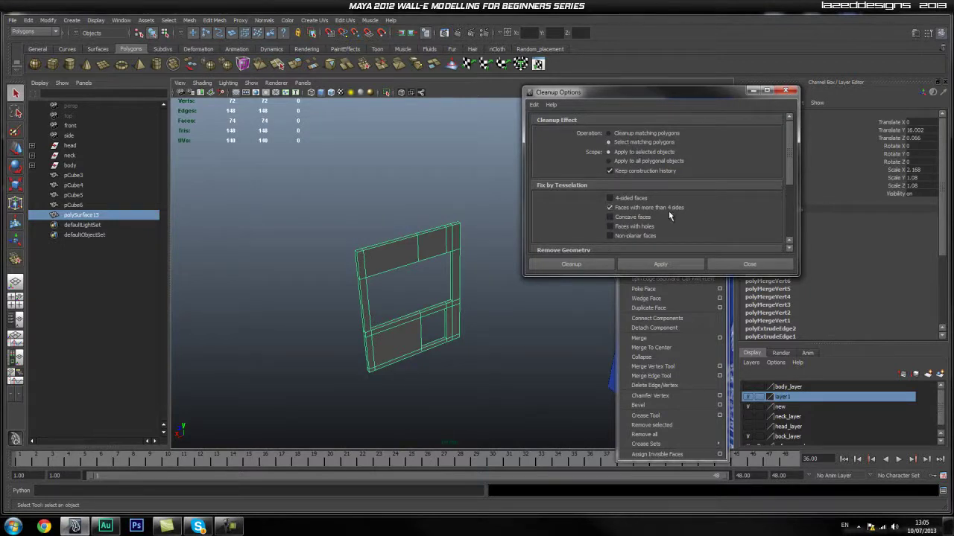
pyautogui.click(653, 263)
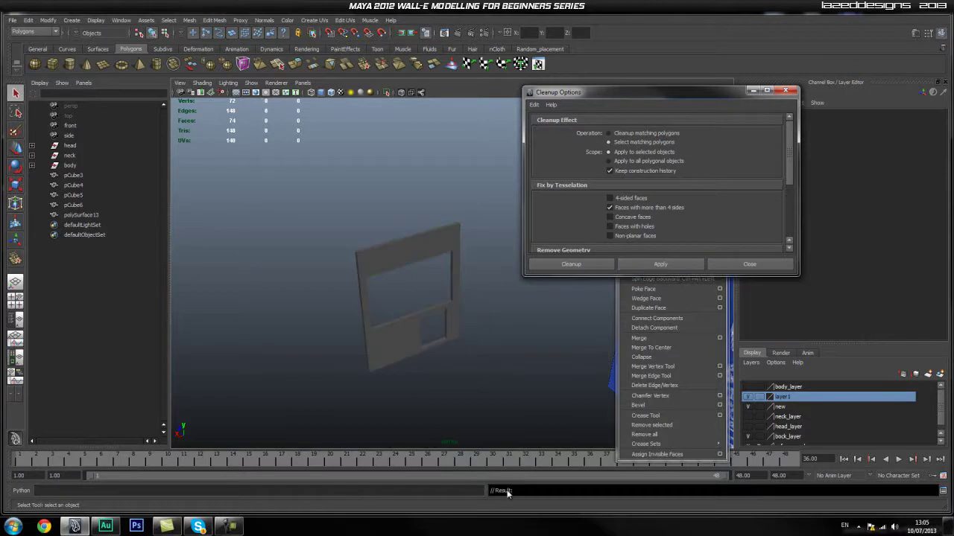
pyautogui.click(760, 267)
# Delete the two unneeded vertical divisions crossing the panel section above the large opening
pyautogui.scroll(5, 380, 347)
pyautogui.keyDown('alt'); pyautogui.moveTo(378, 348); pyautogui.dragTo(410, 313, button='middle'); pyautogui.keyUp('alt')
pyautogui.moveTo(411, 313)
pyautogui.keyDown('alt'); pyautogui.mouseDown()
pyautogui.moveTo(504, 316)
pyautogui.moveTo(440, 291)
pyautogui.moveTo(487, 335)
pyautogui.moveTo(475, 326)
pyautogui.moveTo(437, 353)
pyautogui.moveTo(427, 304)
pyautogui.mouseUp(); pyautogui.keyUp('alt')
pyautogui.click(440, 291)
pyautogui.moveTo(400, 225); pyautogui.dragTo(399, 197, button='right')
pyautogui.click(418, 213)
pyautogui.keyDown('shift'); pyautogui.doubleClick(323, 231); pyautogui.keyUp('shift')
pyautogui.keyDown('shift'); pyautogui.moveTo(346, 225); pyautogui.dragTo(307, 237, button='right'); pyautogui.keyUp('shift')
pyautogui.keyDown('alt'); pyautogui.moveTo(426, 313); pyautogui.dragTo(372, 288); pyautogui.keyUp('alt')
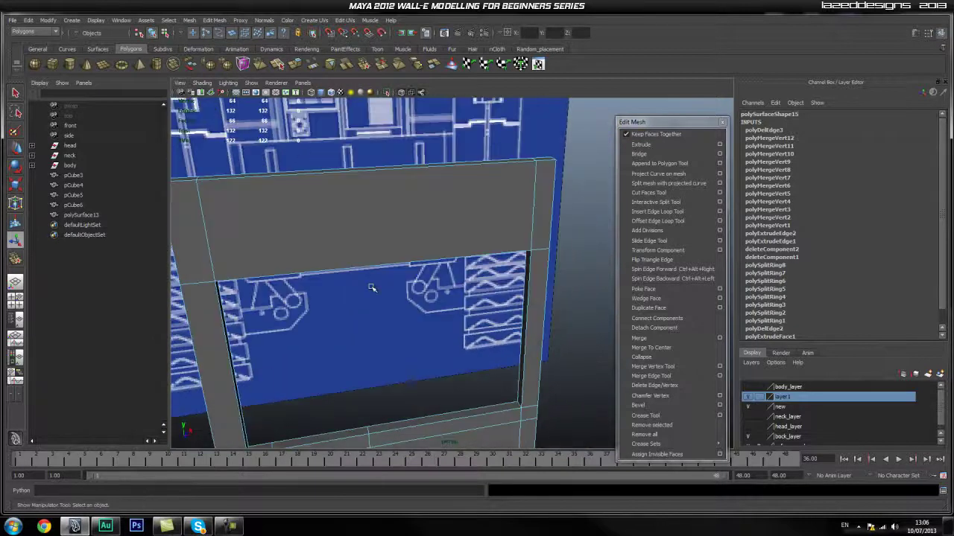
# Insert horizontal supporting edge loops close to the small square opening's lower edge
pyautogui.click(657, 212)
pyautogui.keyDown('alt'); pyautogui.moveTo(345, 277); pyautogui.dragTo(316, 315); pyautogui.keyUp('alt')
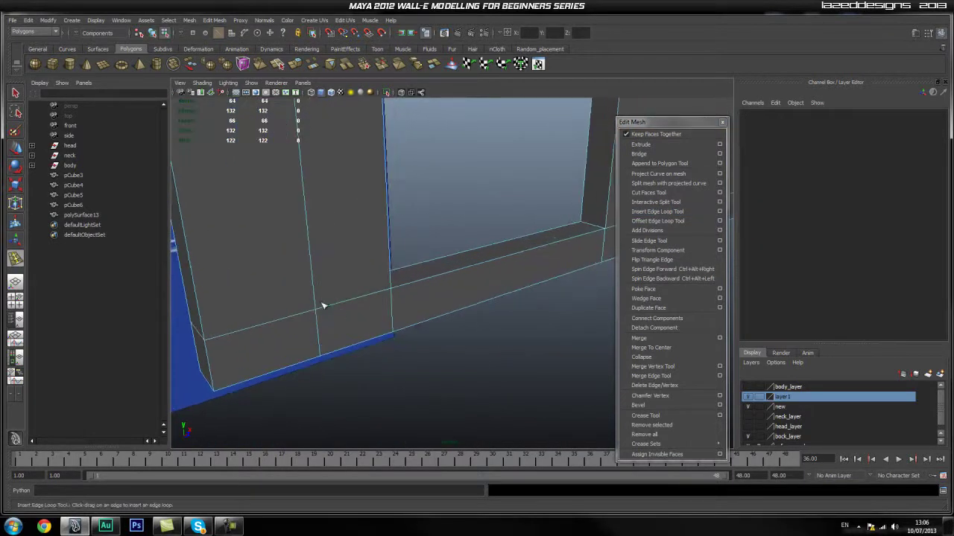
pyautogui.keyDown('alt'); pyautogui.moveTo(362, 275); pyautogui.dragTo(267, 333); pyautogui.keyUp('alt')
pyautogui.moveTo(378, 360); pyautogui.dragTo(383, 365)
pyautogui.keyDown('alt'); pyautogui.moveTo(412, 288); pyautogui.dragTo(368, 320); pyautogui.keyUp('alt')
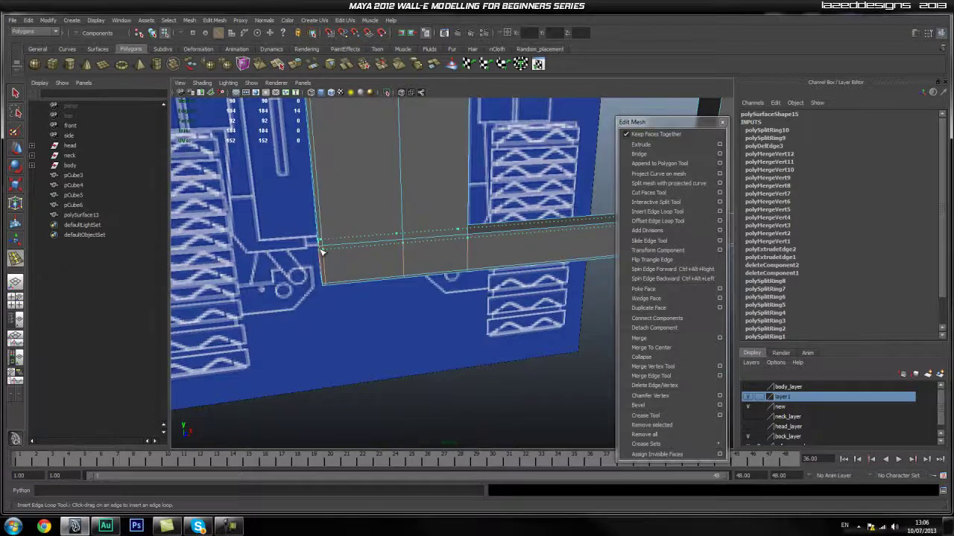
# Insert vertical supporting edge loops close to both sides of the small square opening
pyautogui.keyDown('alt'); pyautogui.moveTo(468, 266); pyautogui.dragTo(324, 298); pyautogui.keyUp('alt')
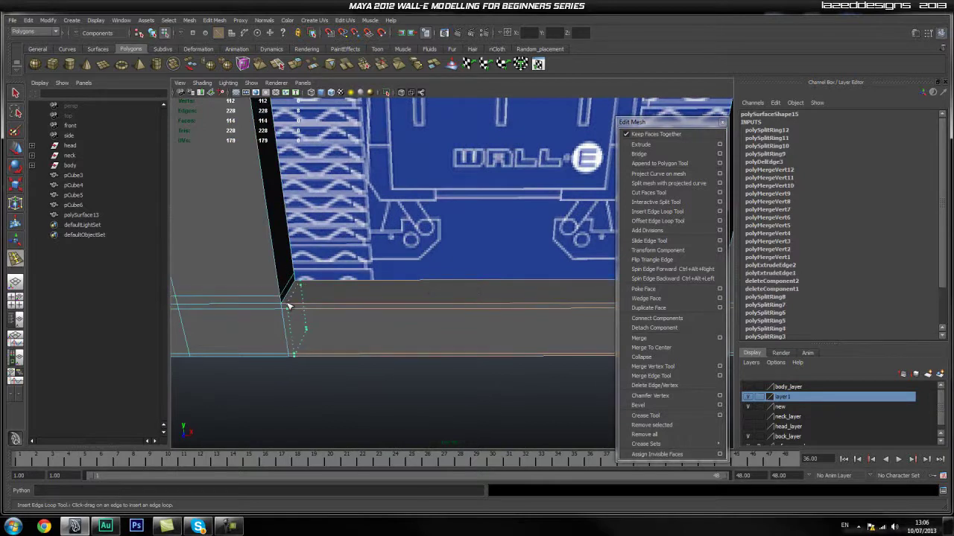
pyautogui.keyDown('alt'); pyautogui.moveTo(284, 285); pyautogui.dragTo(322, 283); pyautogui.keyUp('alt')
pyautogui.keyDown('alt'); pyautogui.moveTo(506, 266); pyautogui.dragTo(360, 241); pyautogui.keyUp('alt')
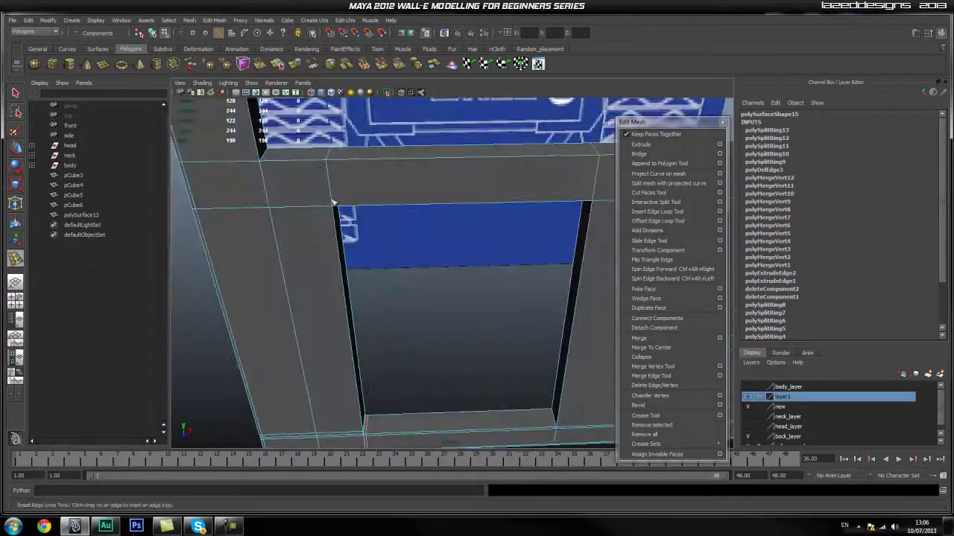
pyautogui.moveTo(325, 163); pyautogui.dragTo(327, 164)
pyautogui.keyDown('alt'); pyautogui.moveTo(471, 196); pyautogui.dragTo(396, 212); pyautogui.keyUp('alt')
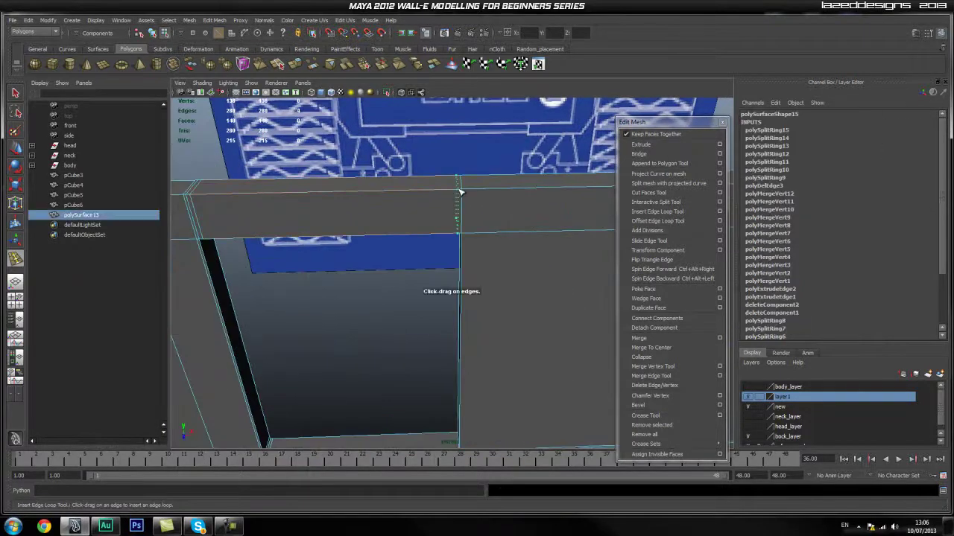
pyautogui.moveTo(459, 192); pyautogui.dragTo(471, 194)
# Insert supporting edge loops just below the small opening's upper edge and along the rim of its inner walls
pyautogui.keyDown('alt'); pyautogui.moveTo(395, 283); pyautogui.dragTo(411, 140); pyautogui.keyUp('alt')
pyautogui.keyDown('alt'); pyautogui.moveTo(412, 140); pyautogui.dragTo(444, 362, button='middle'); pyautogui.keyUp('alt')
pyautogui.keyDown('alt'); pyautogui.moveTo(444, 363); pyautogui.dragTo(448, 283); pyautogui.keyUp('alt')
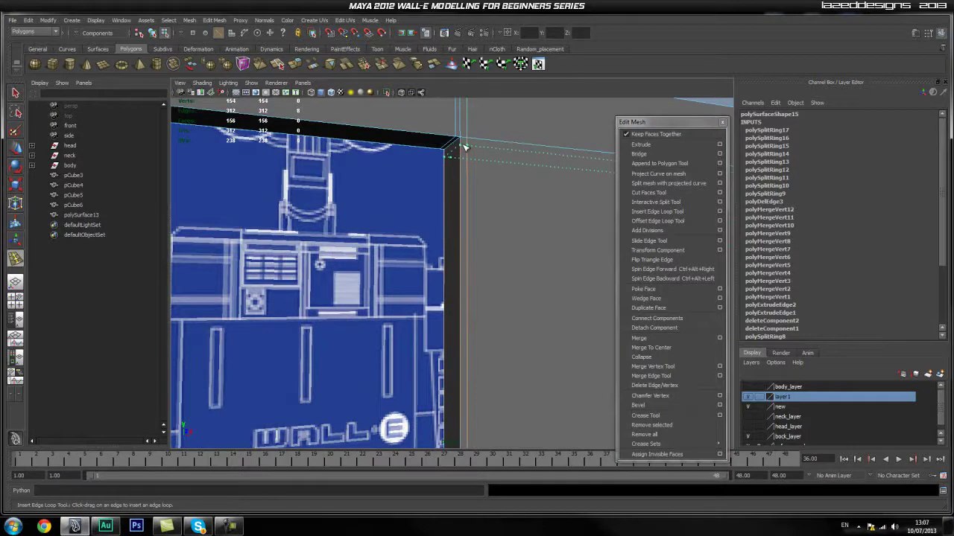
pyautogui.keyDown('alt'); pyautogui.moveTo(462, 144); pyautogui.dragTo(437, 245); pyautogui.keyUp('alt')
pyautogui.keyDown('alt'); pyautogui.moveTo(436, 245); pyautogui.dragTo(479, 231, button='right'); pyautogui.keyUp('alt')
pyautogui.keyDown('alt'); pyautogui.moveTo(479, 232); pyautogui.dragTo(437, 239); pyautogui.keyUp('alt')
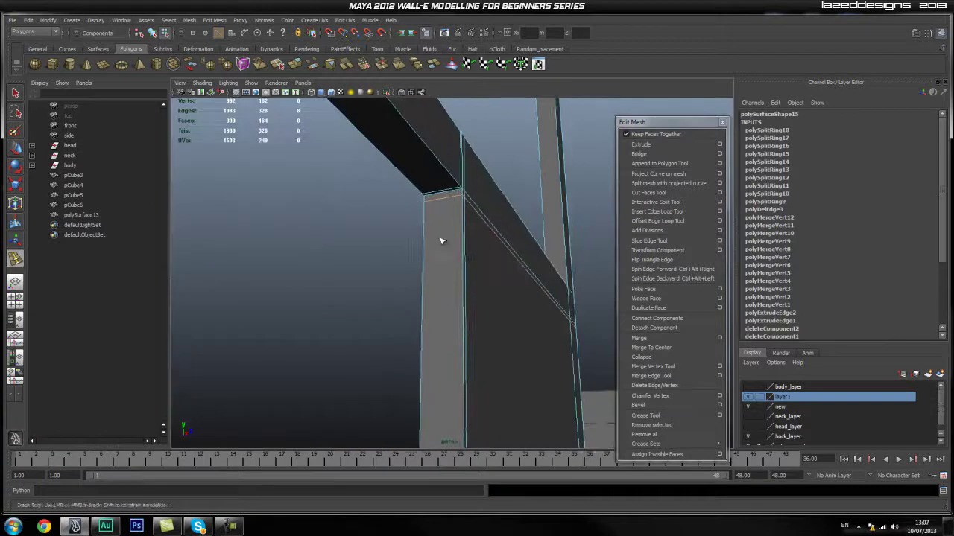
pyautogui.keyDown('alt'); pyautogui.moveTo(437, 238); pyautogui.dragTo(459, 193, button='right'); pyautogui.keyUp('alt')
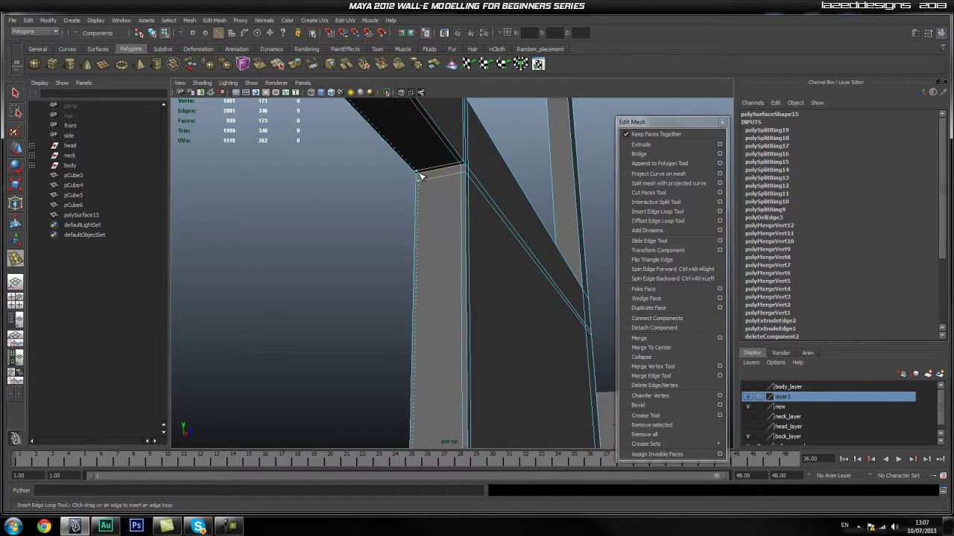
# Insert a vertical supporting loop in line with the large opening's side and a horizontal one just above its lower edge
pyautogui.keyDown('alt'); pyautogui.moveTo(420, 245); pyautogui.dragTo(387, 257, button='right'); pyautogui.keyUp('alt')
pyautogui.keyDown('alt'); pyautogui.moveTo(388, 257); pyautogui.dragTo(313, 313); pyautogui.keyUp('alt')
pyautogui.keyDown('alt'); pyautogui.moveTo(313, 313); pyautogui.dragTo(350, 291, button='right'); pyautogui.keyUp('alt')
pyautogui.keyDown('alt'); pyautogui.moveTo(350, 290); pyautogui.dragTo(328, 311); pyautogui.keyUp('alt')
pyautogui.keyDown('alt'); pyautogui.moveTo(351, 288); pyautogui.dragTo(383, 283, button='middle'); pyautogui.keyUp('alt')
pyautogui.keyDown('alt'); pyautogui.moveTo(383, 283); pyautogui.dragTo(390, 283, button='right'); pyautogui.keyUp('alt')
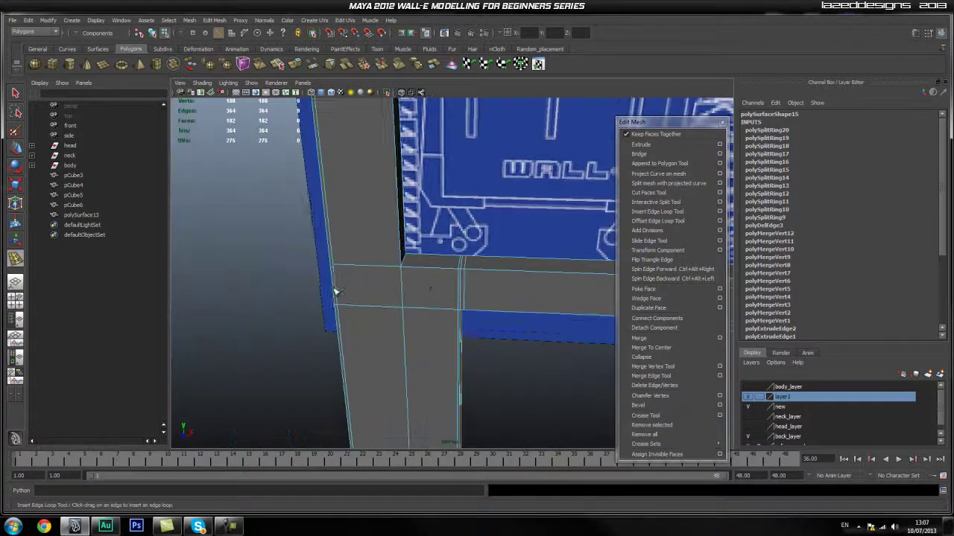
pyautogui.keyDown('alt'); pyautogui.moveTo(390, 283); pyautogui.dragTo(329, 271); pyautogui.keyUp('alt')
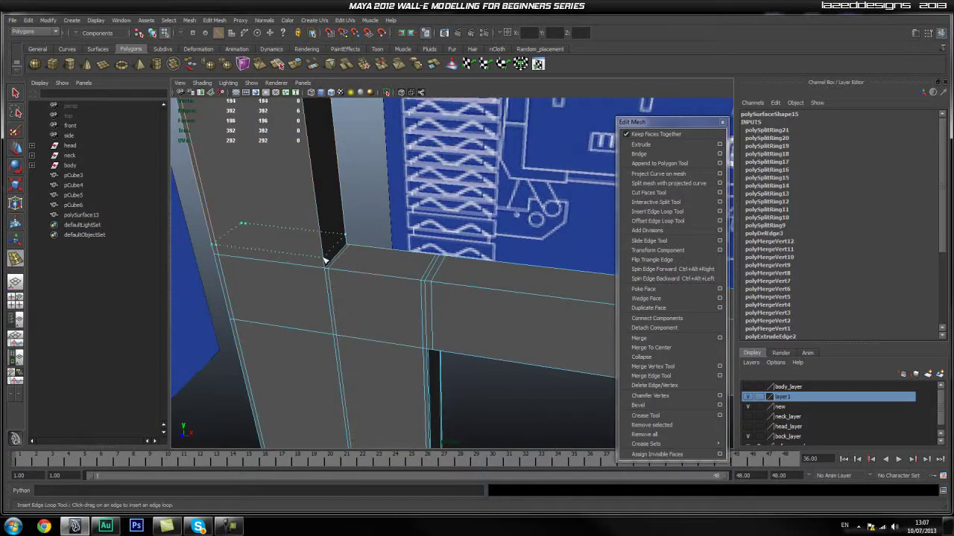
# Insert supporting loops along both edges of the bar between the openings and down the vertical frame beside the large opening
pyautogui.keyDown('alt'); pyautogui.moveTo(316, 289); pyautogui.dragTo(347, 289); pyautogui.keyUp('alt')
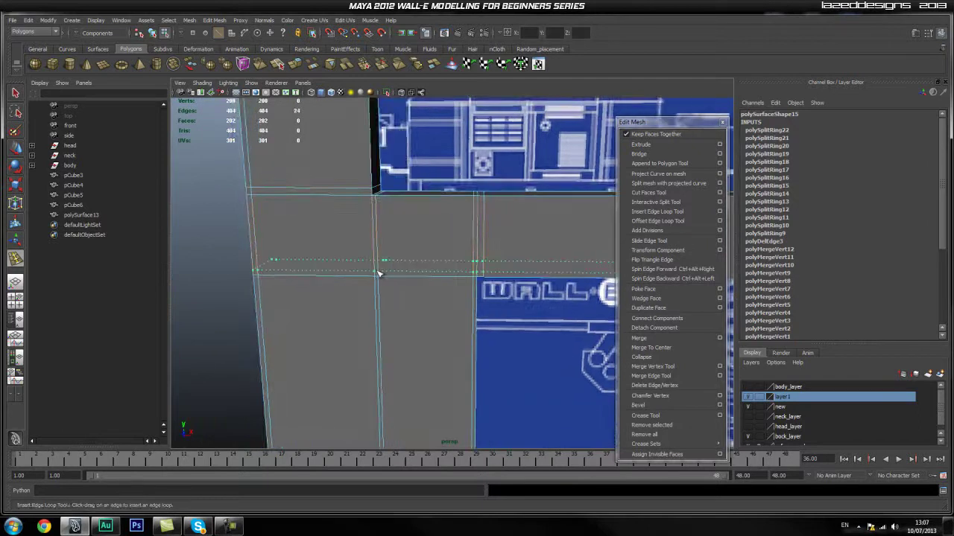
pyautogui.keyDown('alt'); pyautogui.moveTo(358, 214); pyautogui.dragTo(375, 253, button='middle'); pyautogui.keyUp('alt')
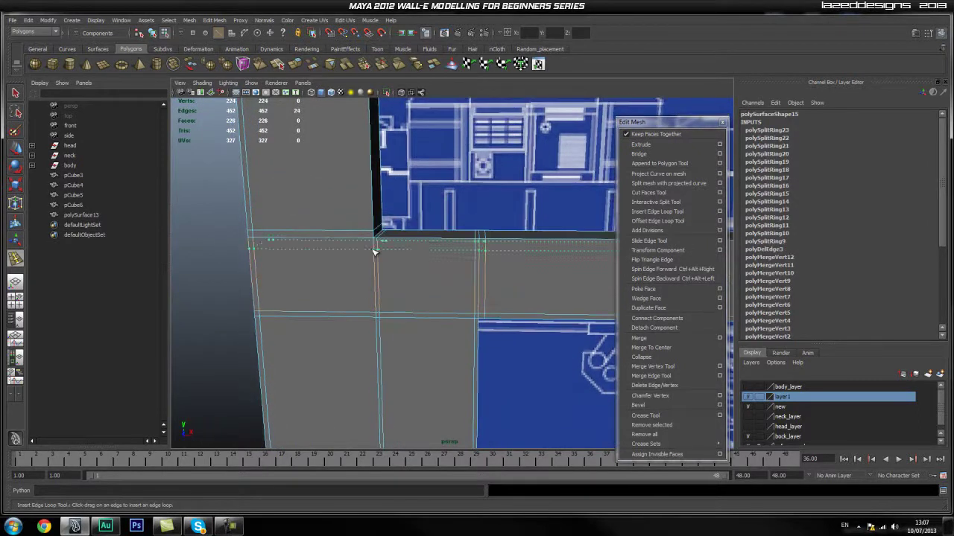
pyautogui.keyDown('alt'); pyautogui.moveTo(524, 278); pyautogui.dragTo(446, 302); pyautogui.keyUp('alt')
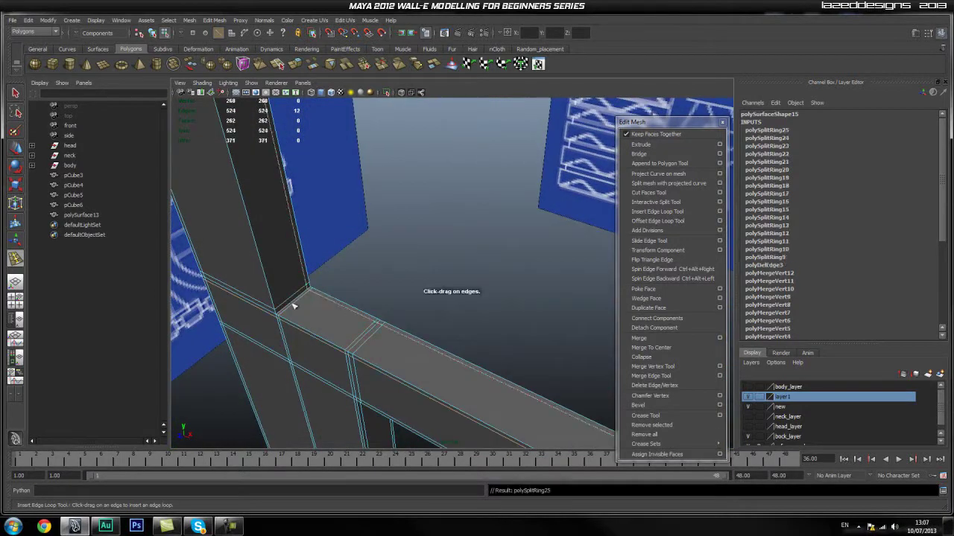
pyautogui.keyDown('alt'); pyautogui.moveTo(283, 315); pyautogui.dragTo(362, 358); pyautogui.keyUp('alt')
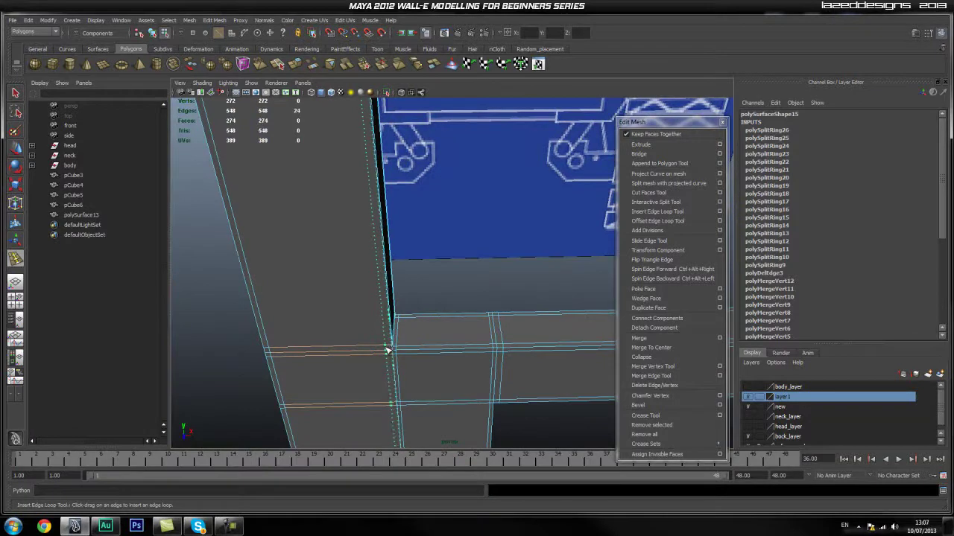
pyautogui.keyDown('alt'); pyautogui.moveTo(334, 327); pyautogui.dragTo(463, 343); pyautogui.keyUp('alt')
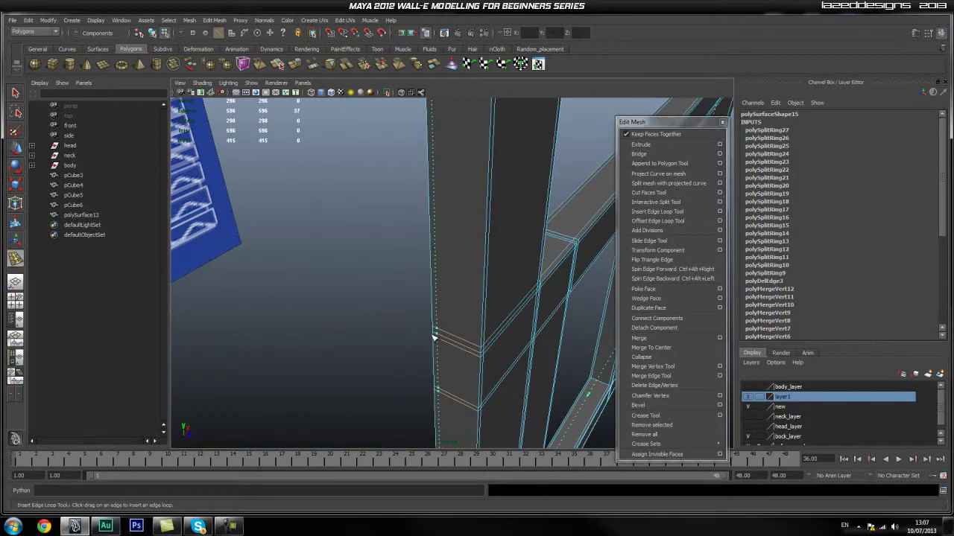
# Insert a vertical supporting edge loop in the upper panel section, close to the large opening's upper corner
pyautogui.keyDown('alt'); pyautogui.moveTo(473, 338); pyautogui.dragTo(468, 380); pyautogui.keyUp('alt')
pyautogui.keyDown('alt'); pyautogui.moveTo(438, 239); pyautogui.dragTo(306, 266, button='middle'); pyautogui.keyUp('alt')
pyautogui.keyDown('alt'); pyautogui.moveTo(306, 266); pyautogui.dragTo(347, 275); pyautogui.keyUp('alt')
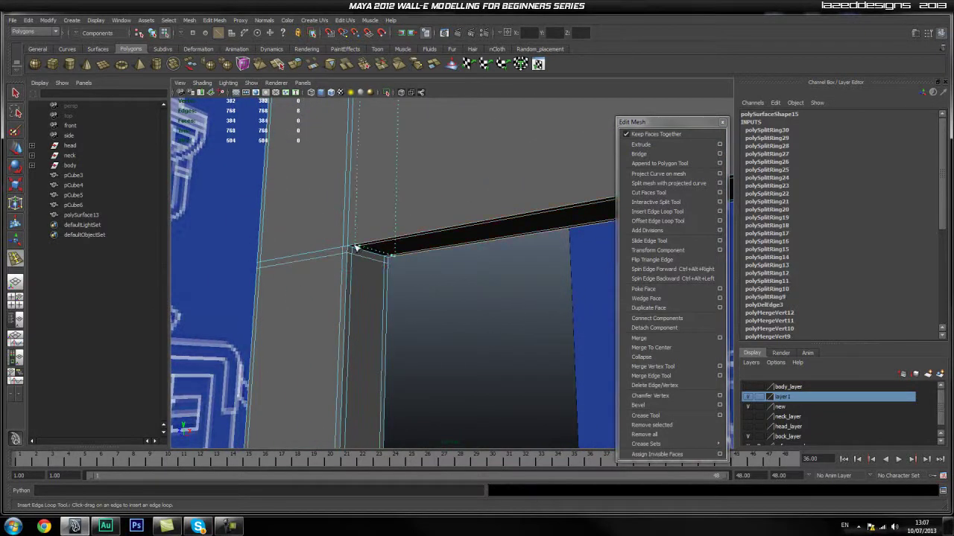
pyautogui.keyDown('alt'); pyautogui.moveTo(388, 273); pyautogui.dragTo(377, 297); pyautogui.keyUp('alt')
pyautogui.moveTo(435, 291); pyautogui.dragTo(438, 293)
# Insert supporting edge loops at the large opening's upper corners, along its upper edge and its inner side walls
pyautogui.keyDown('alt'); pyautogui.moveTo(422, 200); pyautogui.dragTo(427, 317); pyautogui.keyUp('alt')
pyautogui.keyDown('alt'); pyautogui.moveTo(488, 321); pyautogui.dragTo(332, 336, button='middle'); pyautogui.keyUp('alt')
pyautogui.keyDown('alt'); pyautogui.moveTo(332, 336); pyautogui.dragTo(313, 341); pyautogui.keyUp('alt')
pyautogui.keyDown('alt'); pyautogui.moveTo(438, 341); pyautogui.dragTo(364, 250); pyautogui.keyUp('alt')
pyautogui.keyDown('alt'); pyautogui.moveTo(359, 290); pyautogui.dragTo(408, 237); pyautogui.keyUp('alt')
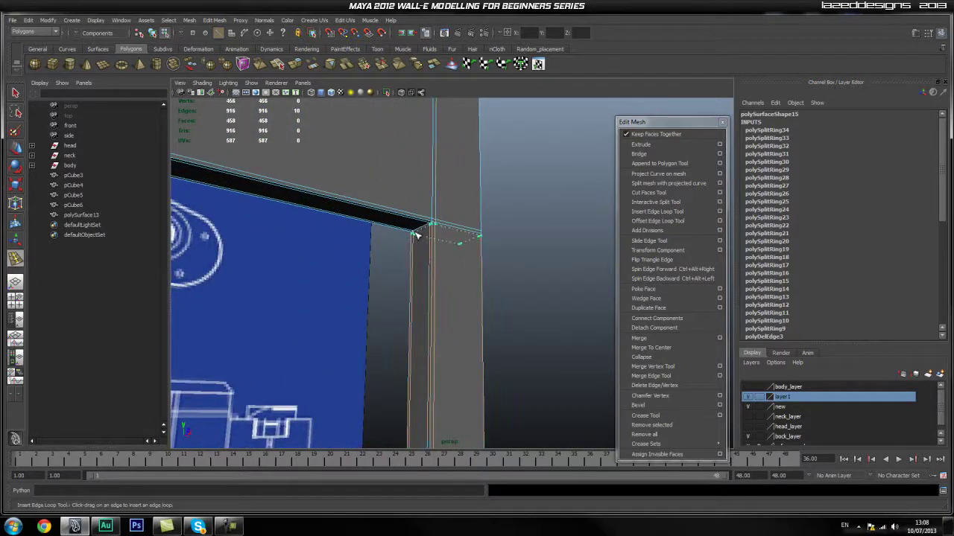
pyautogui.moveTo(382, 245)
pyautogui.keyDown('alt'); pyautogui.mouseDown()
pyautogui.moveTo(386, 228)
pyautogui.moveTo(390, 255)
pyautogui.moveTo(390, 235)
pyautogui.mouseUp(); pyautogui.keyUp('alt')
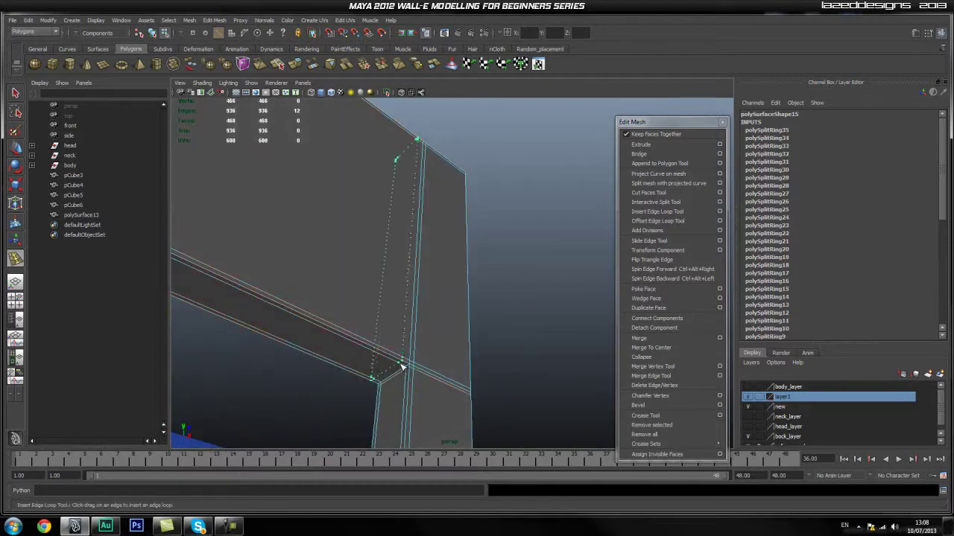
# Insert supporting edge loops in line with the large opening's side wall, from the upper panel section to its lower corner
pyautogui.keyDown('alt'); pyautogui.moveTo(403, 365); pyautogui.dragTo(422, 417); pyautogui.keyUp('alt')
pyautogui.keyDown('alt'); pyautogui.moveTo(422, 388); pyautogui.dragTo(416, 231, button='middle'); pyautogui.keyUp('alt')
pyautogui.keyDown('alt'); pyautogui.moveTo(414, 287); pyautogui.dragTo(415, 338); pyautogui.keyUp('alt')
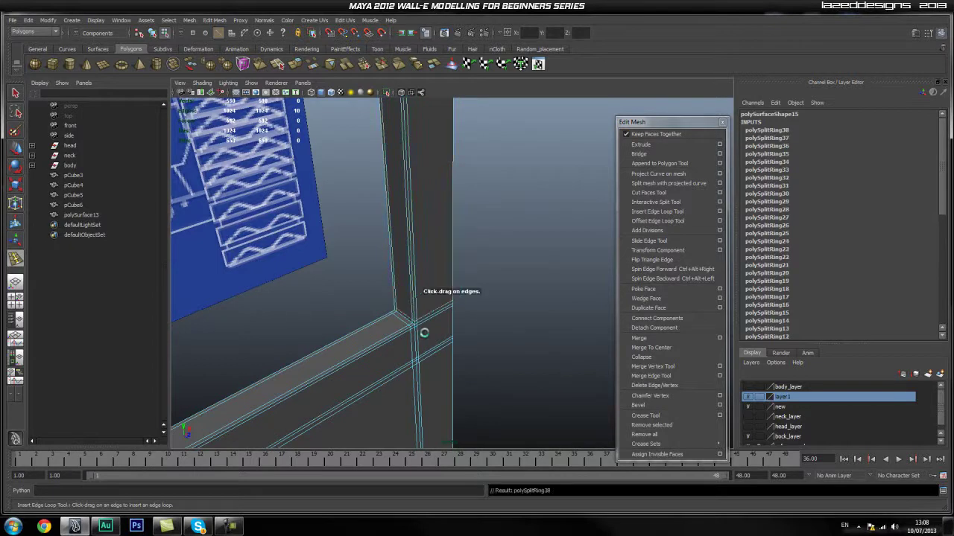
# Insert supporting edge loops around the small opening's lower corner, including a horizontal one just above its lower edge
pyautogui.keyDown('alt'); pyautogui.moveTo(417, 321); pyautogui.dragTo(479, 366); pyautogui.keyUp('alt')
pyautogui.keyDown('alt'); pyautogui.moveTo(479, 366); pyautogui.dragTo(428, 254, button='middle'); pyautogui.keyUp('alt')
pyautogui.keyDown('alt'); pyautogui.moveTo(428, 254); pyautogui.dragTo(443, 332); pyautogui.keyUp('alt')
pyautogui.keyDown('alt'); pyautogui.moveTo(443, 332); pyautogui.dragTo(447, 352, button='middle'); pyautogui.keyUp('alt')
pyautogui.keyDown('alt'); pyautogui.moveTo(447, 351); pyautogui.dragTo(482, 377); pyautogui.keyUp('alt')
pyautogui.keyDown('alt'); pyautogui.moveTo(482, 377); pyautogui.dragTo(514, 368, button='middle'); pyautogui.keyUp('alt')
pyautogui.keyDown('alt'); pyautogui.moveTo(514, 369); pyautogui.dragTo(326, 325); pyautogui.keyUp('alt')
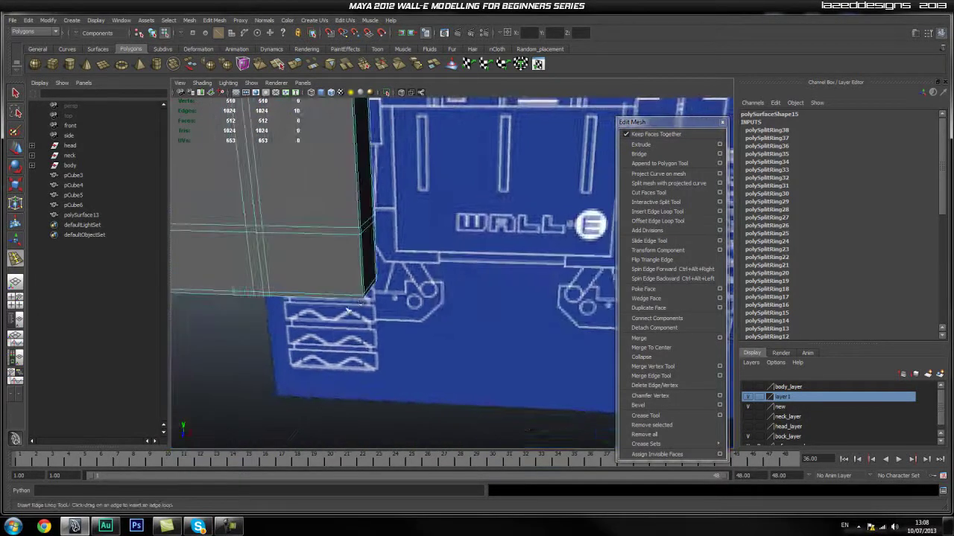
pyautogui.keyDown('alt'); pyautogui.moveTo(436, 304); pyautogui.dragTo(350, 309); pyautogui.keyUp('alt')
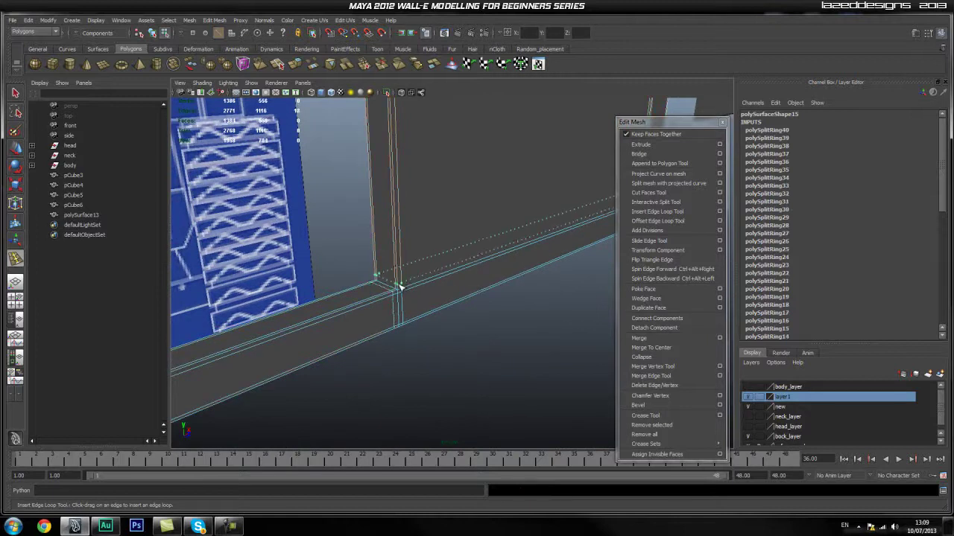
pyautogui.keyDown('alt'); pyautogui.moveTo(359, 298); pyautogui.dragTo(431, 337); pyautogui.keyUp('alt')
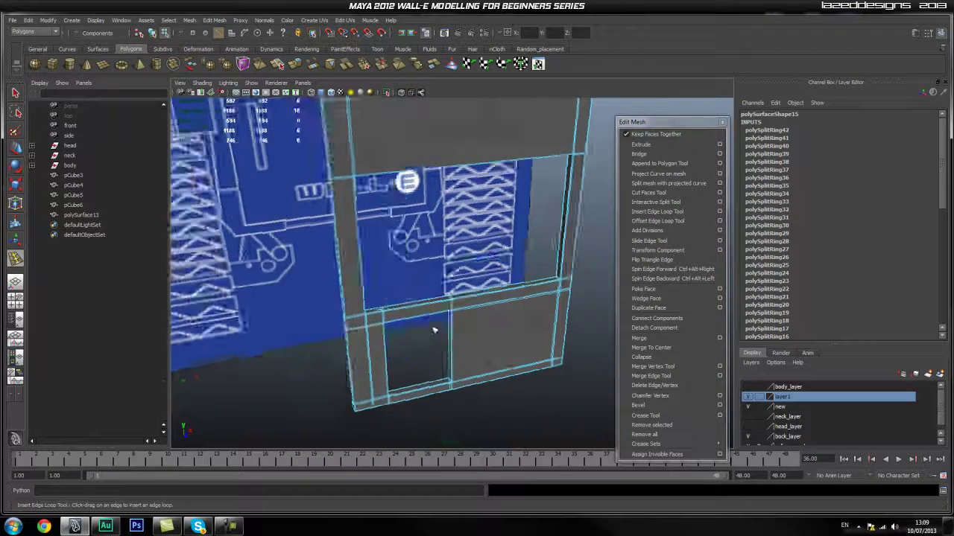
# Inspect the smoothed door panel around the bar between the openings and return it to the unsmoothed display
pyautogui.keyDown('alt'); pyautogui.moveTo(431, 337); pyautogui.dragTo(391, 311, button='right'); pyautogui.keyUp('alt')
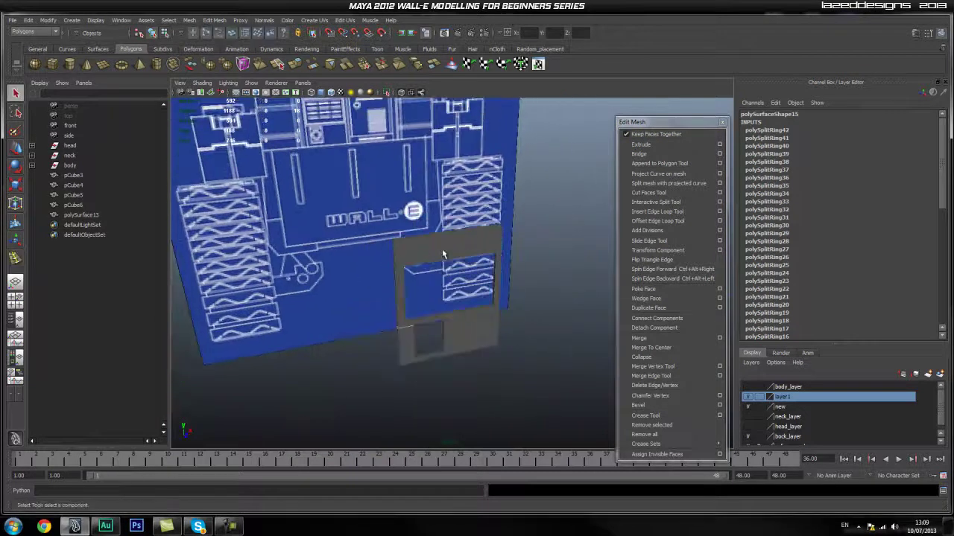
pyautogui.click(443, 254)
pyautogui.click(547, 291)
pyautogui.keyDown('alt'); pyautogui.moveTo(547, 290); pyautogui.dragTo(362, 375); pyautogui.keyUp('alt')
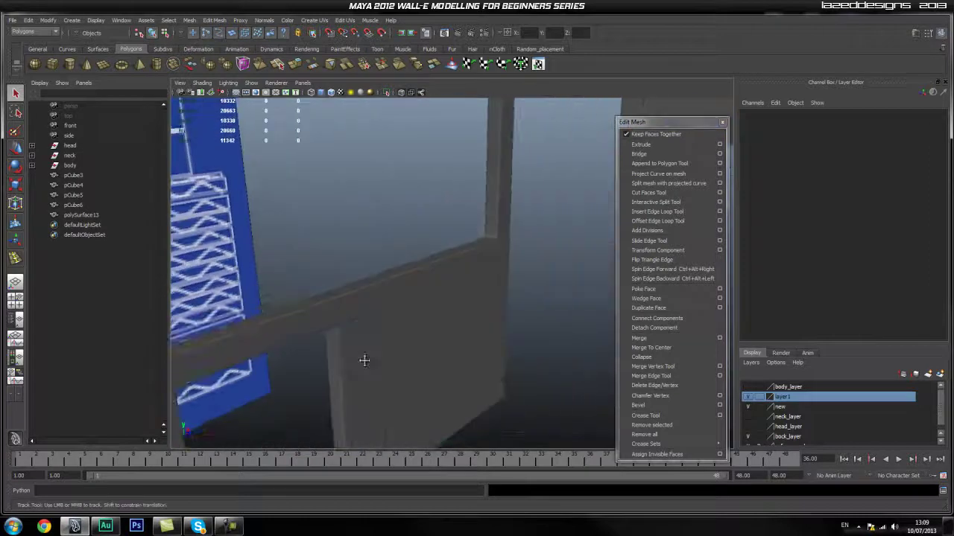
pyautogui.keyDown('alt'); pyautogui.moveTo(362, 375); pyautogui.dragTo(406, 328, button='middle'); pyautogui.keyUp('alt')
pyautogui.keyDown('alt'); pyautogui.moveTo(525, 275); pyautogui.dragTo(362, 323); pyautogui.keyUp('alt')
pyautogui.click(320, 336)
pyautogui.press('1')
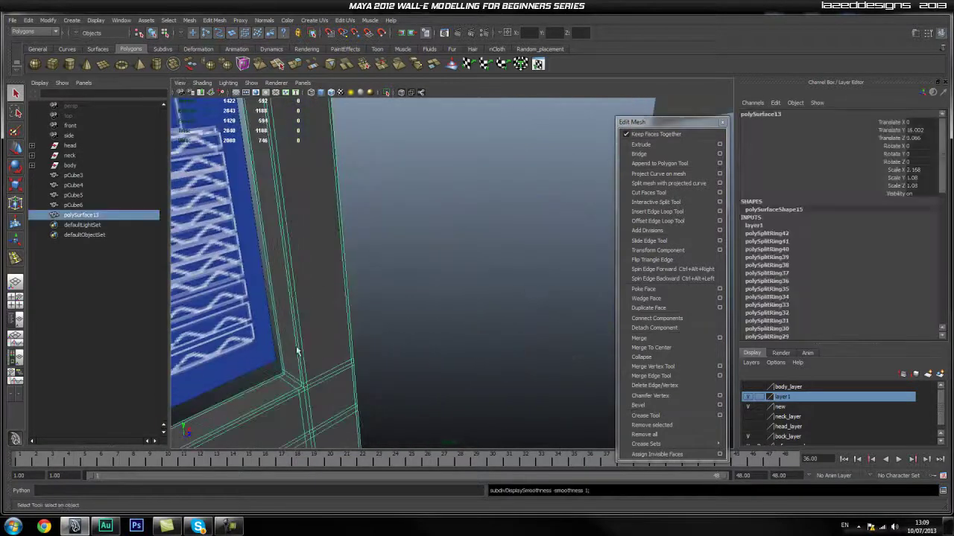
# Select the vertical edge loop beside the large opening's lower corner and shift it slightly sideways
pyautogui.keyDown('alt'); pyautogui.moveTo(290, 321); pyautogui.dragTo(300, 276, button='middle'); pyautogui.keyUp('alt')
pyautogui.keyDown('alt'); pyautogui.moveTo(300, 277); pyautogui.dragTo(392, 334); pyautogui.keyUp('alt')
pyautogui.keyDown('alt'); pyautogui.moveTo(257, 332); pyautogui.dragTo(339, 328, button='middle'); pyautogui.keyUp('alt')
pyautogui.moveTo(321, 356); pyautogui.dragTo(324, 337, button='right')
pyautogui.click(341, 361)
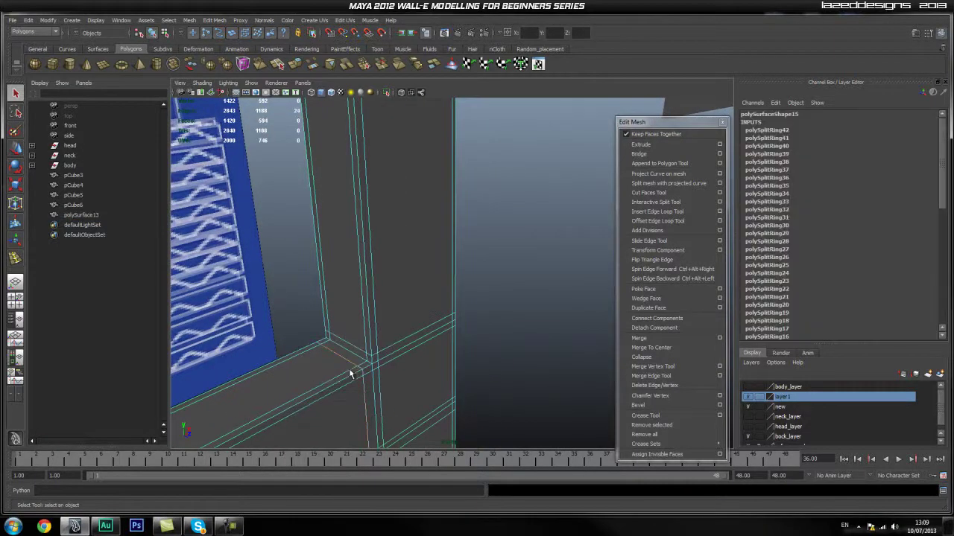
pyautogui.press('w')
pyautogui.keyDown('alt'); pyautogui.moveTo(323, 389); pyautogui.dragTo(347, 295, button='middle'); pyautogui.keyUp('alt')
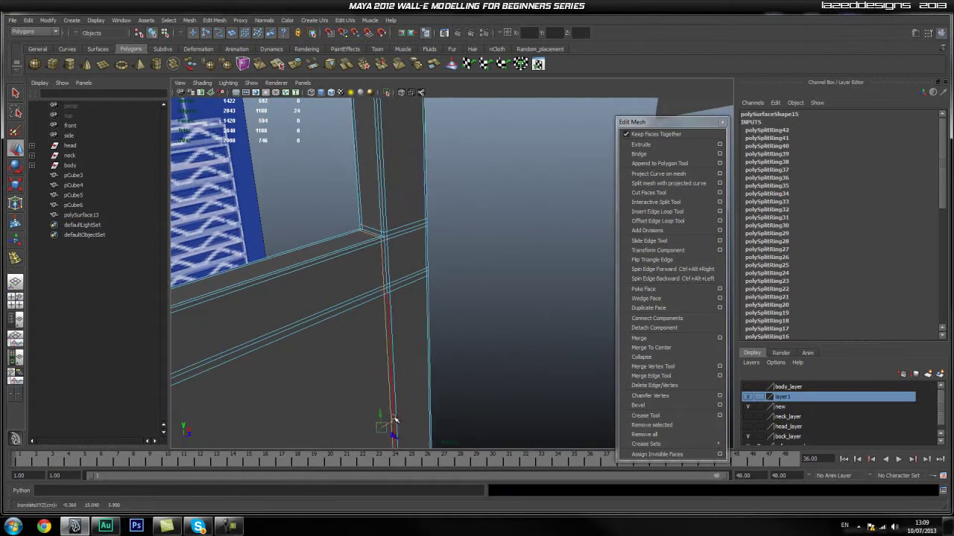
pyautogui.moveTo(395, 423); pyautogui.dragTo(392, 422)
# Adjust the height of the horizontal edge loop at the large opening's lower corner and return to object selection
pyautogui.keyDown('alt'); pyautogui.moveTo(328, 228); pyautogui.dragTo(339, 274, button='middle'); pyautogui.keyUp('alt')
pyautogui.keyDown('alt'); pyautogui.moveTo(338, 274); pyautogui.dragTo(461, 274, button='right'); pyautogui.keyUp('alt')
pyautogui.keyDown('alt'); pyautogui.moveTo(300, 265); pyautogui.dragTo(323, 289, button='middle'); pyautogui.keyUp('alt')
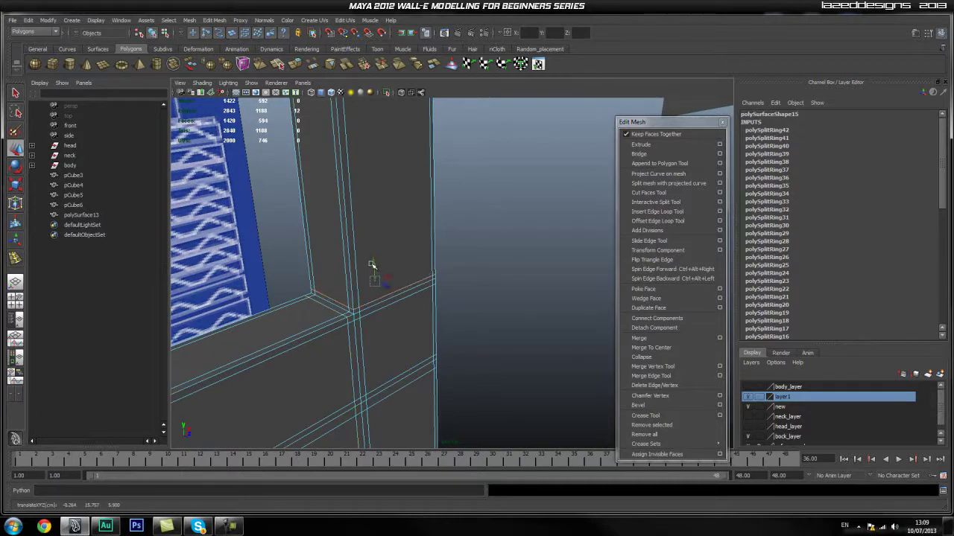
pyautogui.click(458, 253)
pyautogui.click(386, 212)
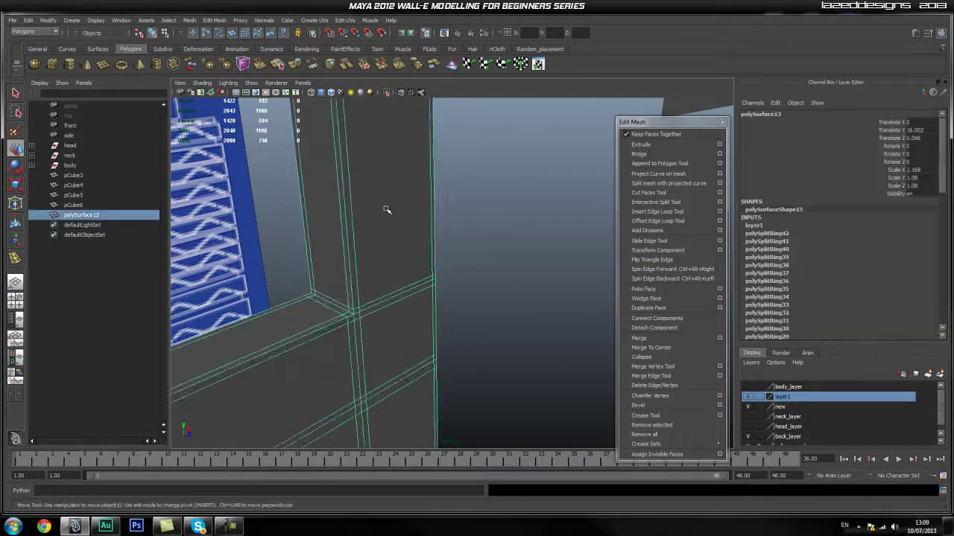
pyautogui.click(514, 289)
pyautogui.click(404, 291)
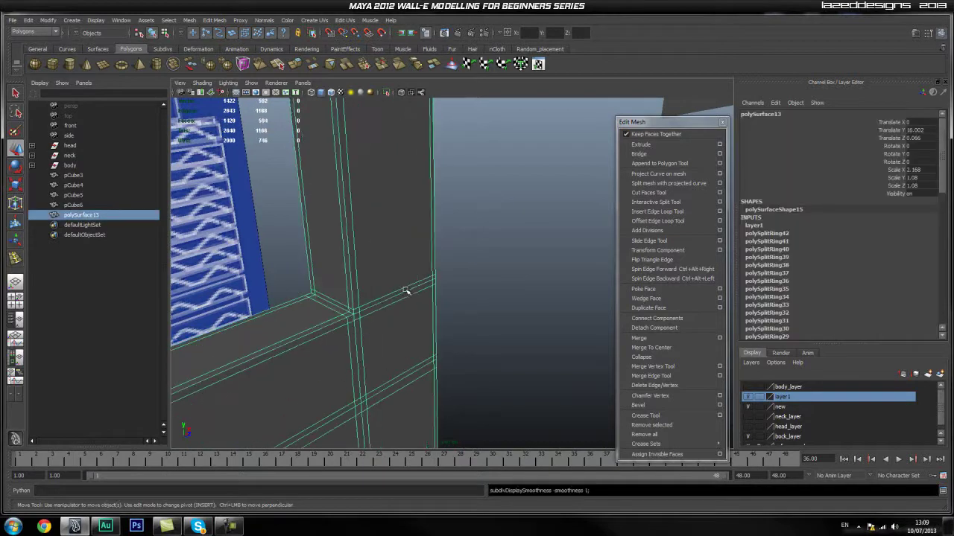
# Examine the edge loops meeting at the large opening's lower corner, keeping the door panel in unsmoothed display
pyautogui.keyDown('alt'); pyautogui.moveTo(322, 317); pyautogui.dragTo(374, 261); pyautogui.keyUp('alt')
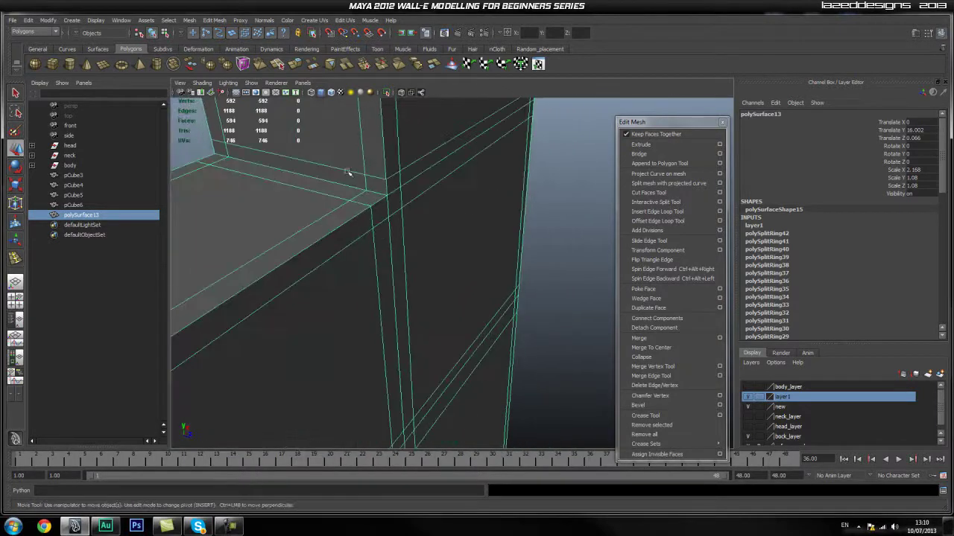
pyautogui.keyDown('alt'); pyautogui.moveTo(440, 240); pyautogui.dragTo(426, 242); pyautogui.keyUp('alt')
pyautogui.rightClick(428, 273)
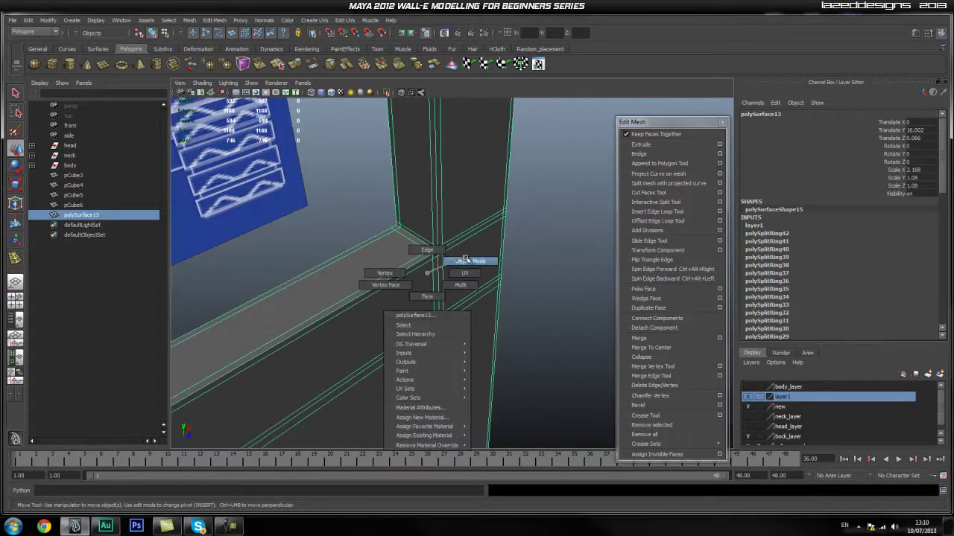
pyautogui.click(463, 259)
pyautogui.click(521, 257)
pyautogui.keyDown('alt'); pyautogui.moveTo(522, 260); pyautogui.dragTo(440, 309); pyautogui.keyUp('alt')
pyautogui.click(440, 308)
pyautogui.press('1')
pyautogui.scroll(3, 519, 320)
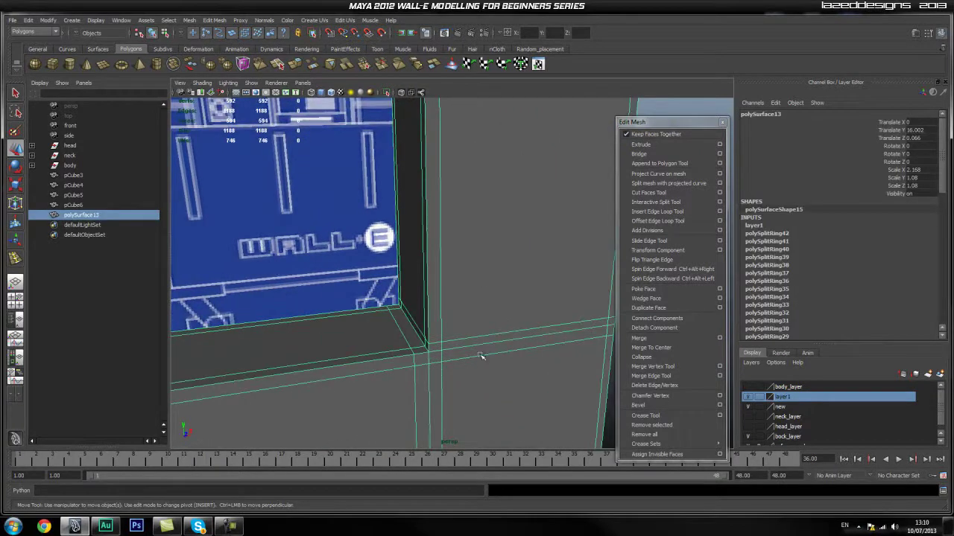
# Select the horizontal edge loop just below the large opening's lower edge and examine how it meets the corner loops
pyautogui.rightClick(476, 358)
pyautogui.moveTo(486, 336); pyautogui.dragTo(485, 333, button='right')
pyautogui.doubleClick(468, 358)
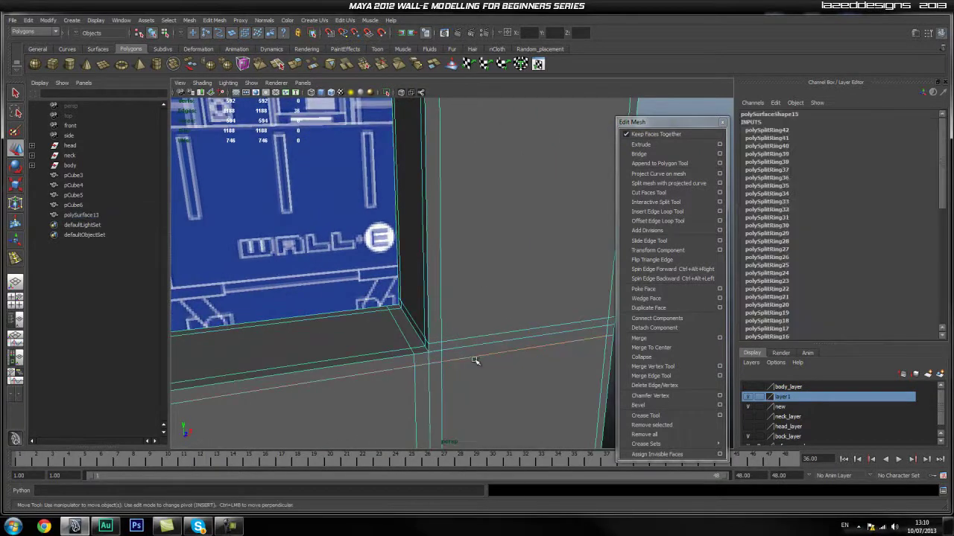
pyautogui.scroll(-2, 439, 366)
pyautogui.keyDown('alt'); pyautogui.moveTo(432, 353); pyautogui.dragTo(489, 342, button='middle'); pyautogui.keyUp('alt')
pyautogui.keyDown('alt'); pyautogui.moveTo(489, 342); pyautogui.dragTo(373, 339); pyautogui.keyUp('alt')
pyautogui.keyDown('alt'); pyautogui.moveTo(245, 319); pyautogui.dragTo(349, 335, button='middle'); pyautogui.keyUp('alt')
pyautogui.keyDown('alt'); pyautogui.moveTo(350, 334); pyautogui.dragTo(449, 342); pyautogui.keyUp('alt')
pyautogui.scroll(3, 450, 343)
pyautogui.keyDown('alt'); pyautogui.moveTo(449, 343); pyautogui.dragTo(420, 313, button='middle'); pyautogui.keyUp('alt')
pyautogui.keyDown('alt'); pyautogui.moveTo(420, 313); pyautogui.dragTo(432, 315); pyautogui.keyUp('alt')
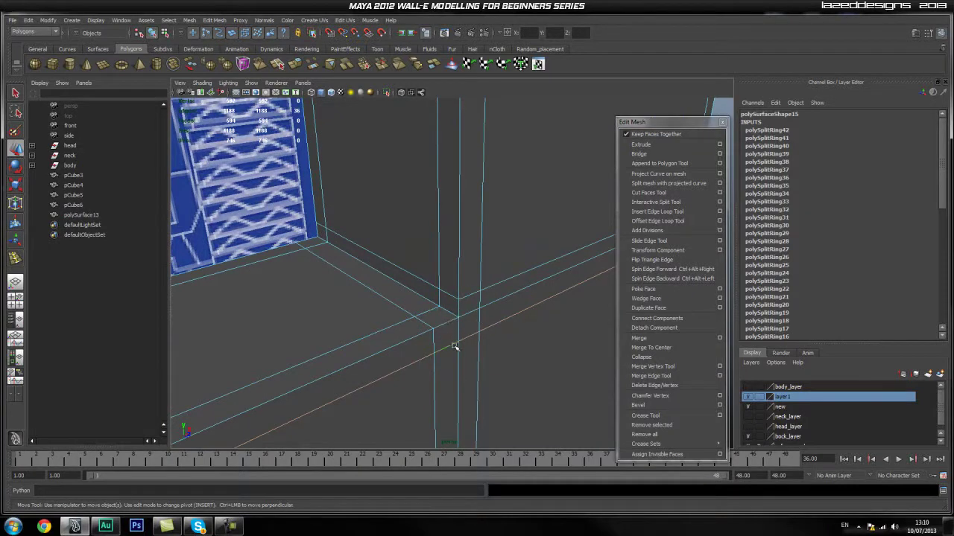
# Follow the selected edge loop to the large opening's opposite lower corner and preview the panel smoothed
pyautogui.scroll(-4, 476, 313)
pyautogui.keyDown('alt'); pyautogui.moveTo(449, 338); pyautogui.dragTo(490, 341); pyautogui.keyUp('alt')
pyautogui.keyDown('alt'); pyautogui.moveTo(280, 328); pyautogui.dragTo(356, 320); pyautogui.keyUp('alt')
pyautogui.keyDown('alt'); pyautogui.moveTo(356, 320); pyautogui.dragTo(333, 340, button='middle'); pyautogui.keyUp('alt')
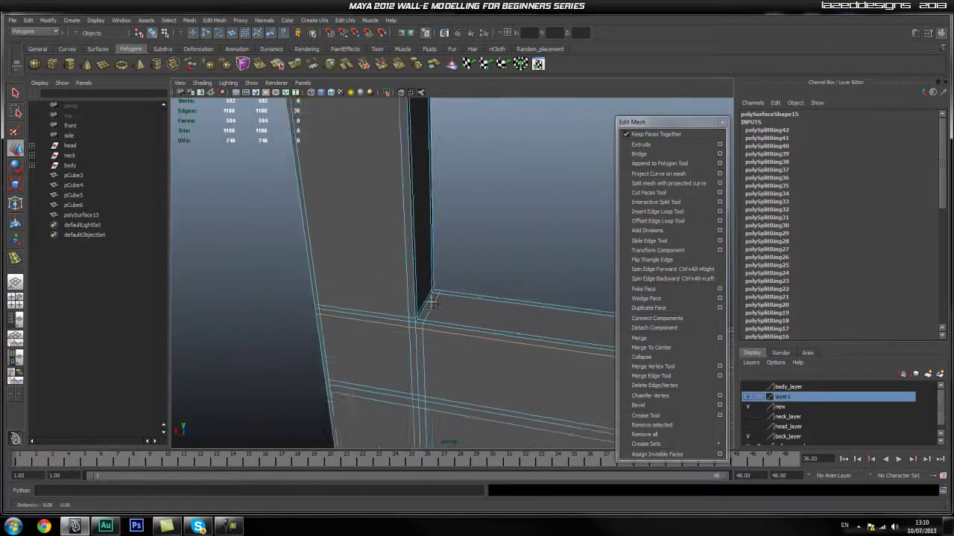
pyautogui.keyDown('alt'); pyautogui.moveTo(416, 311); pyautogui.dragTo(336, 290); pyautogui.keyUp('alt')
pyautogui.keyDown('alt'); pyautogui.moveTo(336, 290); pyautogui.dragTo(466, 289, button='right'); pyautogui.keyUp('alt')
pyautogui.keyDown('alt'); pyautogui.moveTo(466, 289); pyautogui.dragTo(446, 315, button='middle'); pyautogui.keyUp('alt')
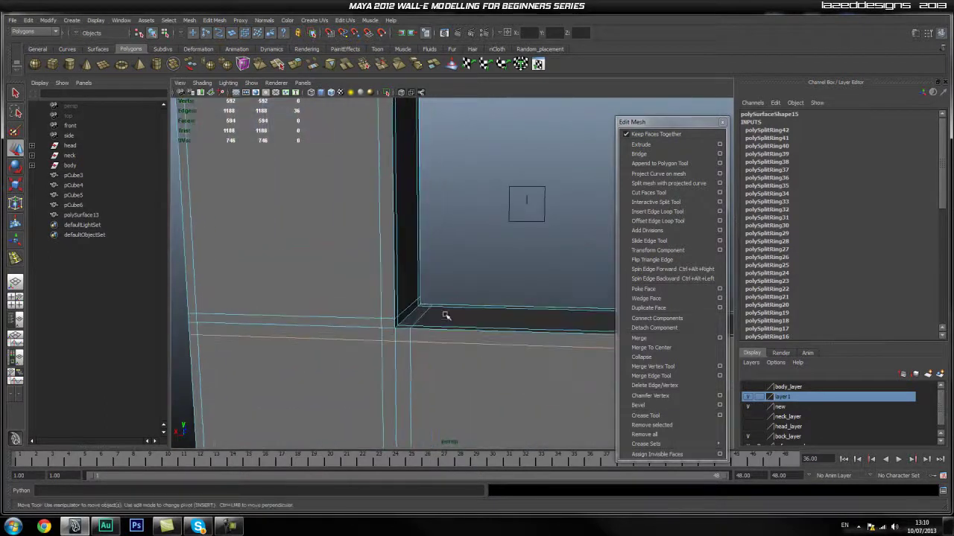
pyautogui.keyDown('alt'); pyautogui.moveTo(413, 317); pyautogui.dragTo(504, 323); pyautogui.keyUp('alt')
pyautogui.keyDown('alt'); pyautogui.moveTo(504, 324); pyautogui.dragTo(302, 330, button='middle'); pyautogui.keyUp('alt')
pyautogui.press('3')
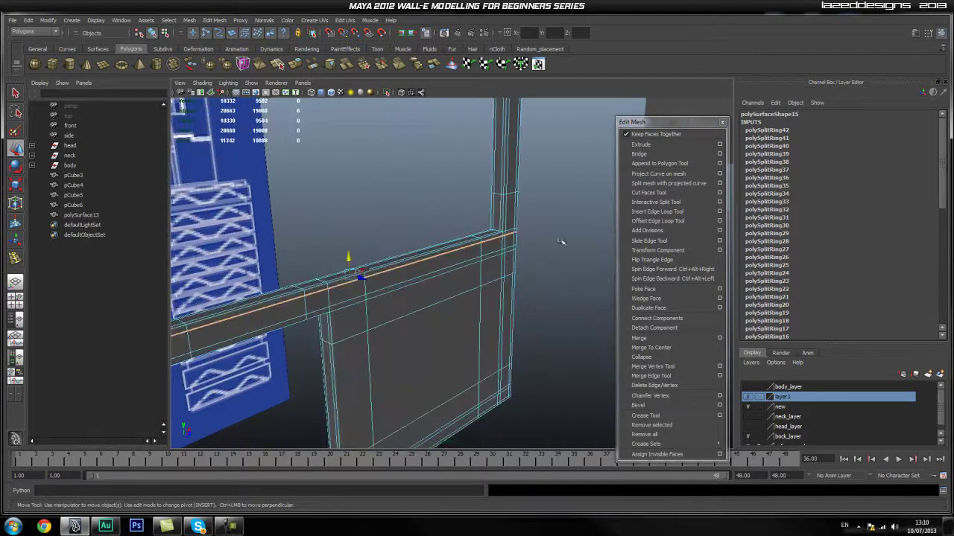
# Return the door panel to object mode and show the body layer around it
pyautogui.click(562, 242)
pyautogui.keyDown('alt'); pyautogui.moveTo(563, 242); pyautogui.dragTo(524, 272); pyautogui.keyUp('alt')
pyautogui.moveTo(526, 268); pyautogui.dragTo(529, 270, button='right')
pyautogui.keyDown('alt'); pyautogui.moveTo(528, 269); pyautogui.dragTo(477, 313); pyautogui.keyUp('alt')
pyautogui.click(748, 398)
pyautogui.click(748, 397)
pyautogui.moveTo(566, 358)
pyautogui.keyDown('alt'); pyautogui.mouseDown(button='right')
pyautogui.moveTo(477, 335)
pyautogui.moveTo(503, 341)
pyautogui.moveTo(507, 326)
pyautogui.moveTo(565, 366)
pyautogui.mouseUp(button='right'); pyautogui.keyUp('alt')
pyautogui.keyDown('alt'); pyautogui.moveTo(425, 298); pyautogui.dragTo(439, 178, button='middle'); pyautogui.keyUp('alt')
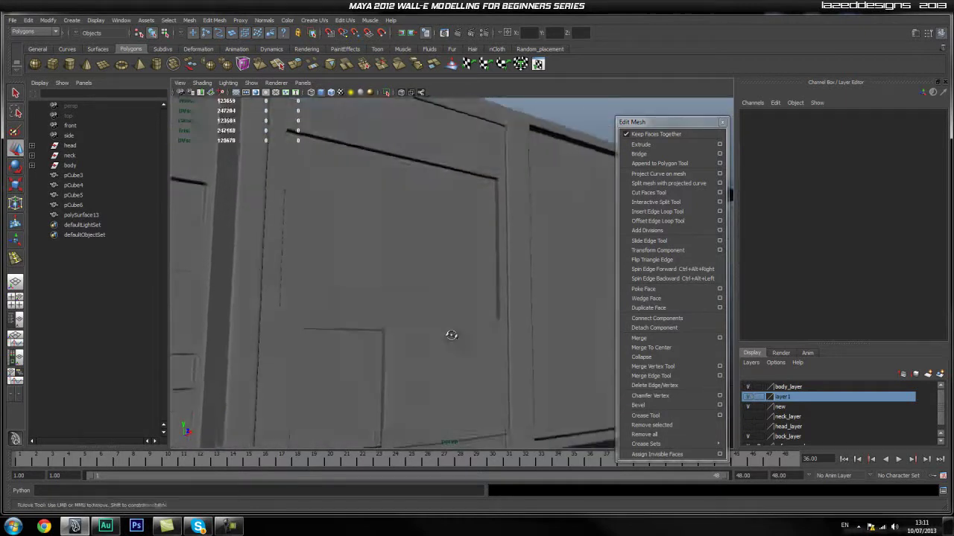
# Move the door panel within the body frame to Translate Z 0.054 and Translate Y 16.056
pyautogui.keyDown('alt'); pyautogui.moveTo(447, 333); pyautogui.dragTo(481, 350); pyautogui.keyUp('alt')
pyautogui.keyDown('alt'); pyautogui.moveTo(425, 362); pyautogui.dragTo(456, 356, button='middle'); pyautogui.keyUp('alt')
pyautogui.click(503, 368)
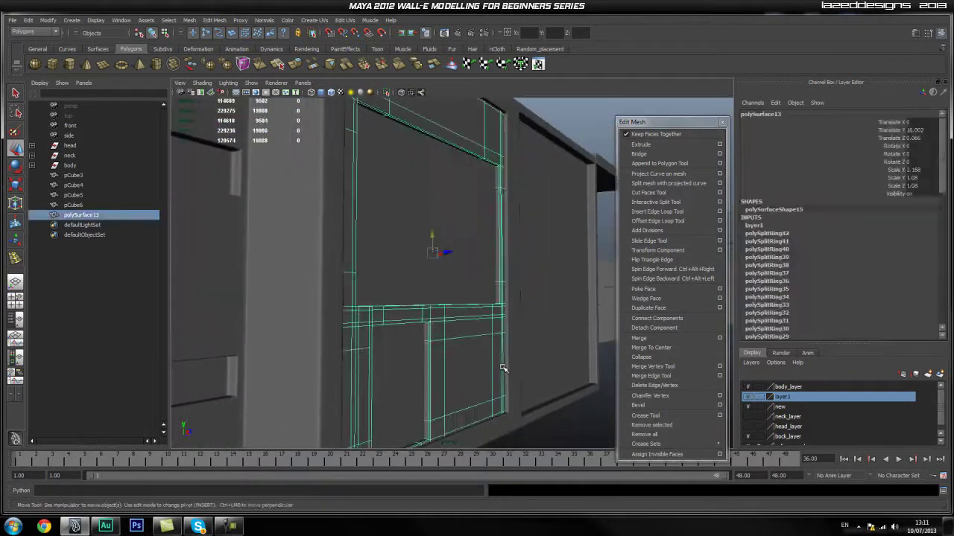
pyautogui.moveTo(451, 255); pyautogui.dragTo(447, 254)
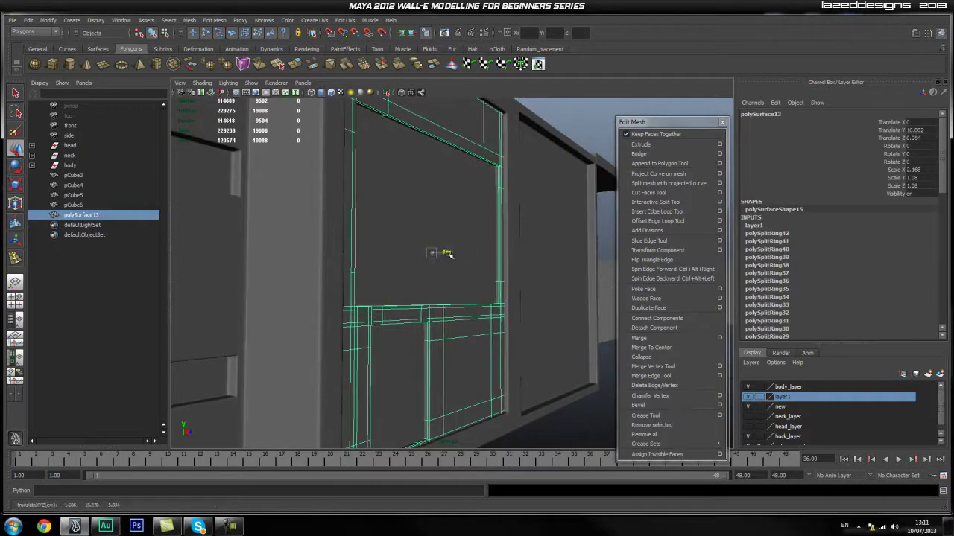
pyautogui.click(549, 421)
pyautogui.keyDown('alt'); pyautogui.moveTo(549, 420); pyautogui.dragTo(474, 363); pyautogui.keyUp('alt')
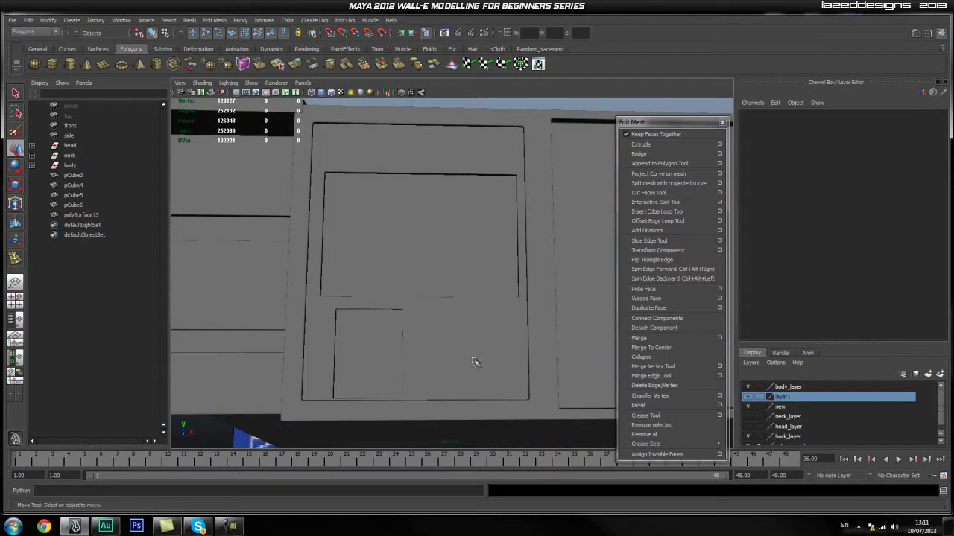
pyautogui.click(422, 334)
pyautogui.moveTo(418, 242); pyautogui.dragTo(418, 238)
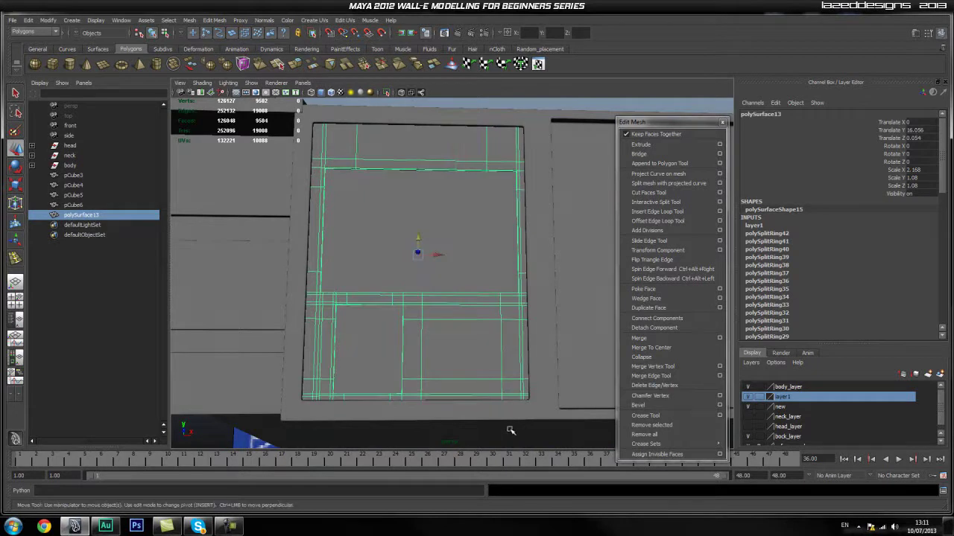
# Examine the door panel's fit in the body frame and the body surface behind its openings
pyautogui.click(440, 420)
pyautogui.scroll(-2, 440, 420)
pyautogui.keyDown('alt'); pyautogui.moveTo(440, 420); pyautogui.dragTo(511, 434); pyautogui.keyUp('alt')
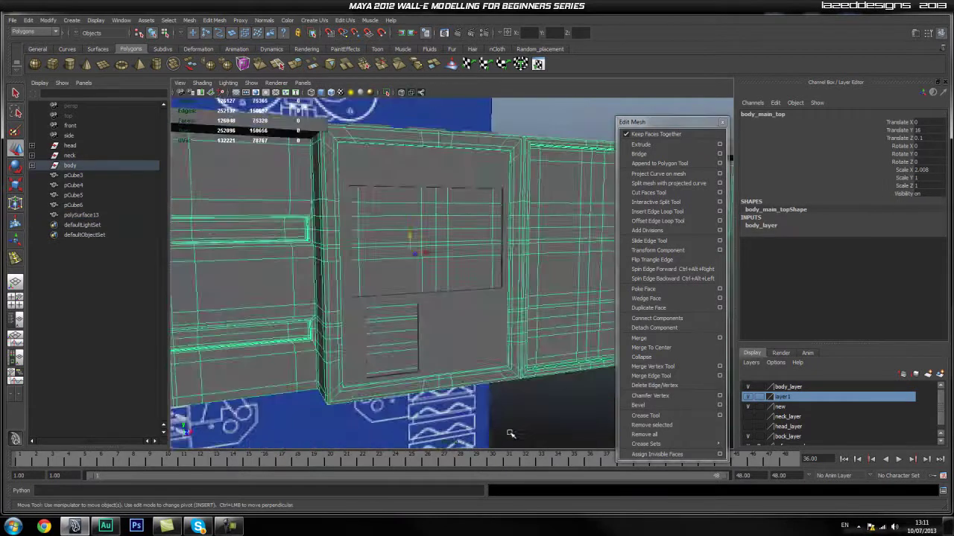
pyautogui.click(441, 425)
pyautogui.keyDown('alt'); pyautogui.moveTo(441, 424); pyautogui.dragTo(380, 296); pyautogui.keyUp('alt')
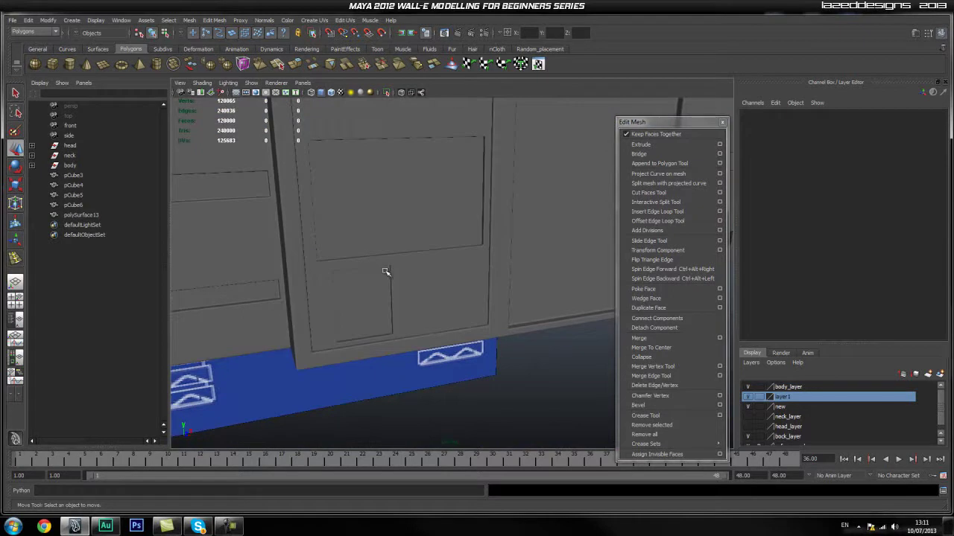
pyautogui.click(359, 316)
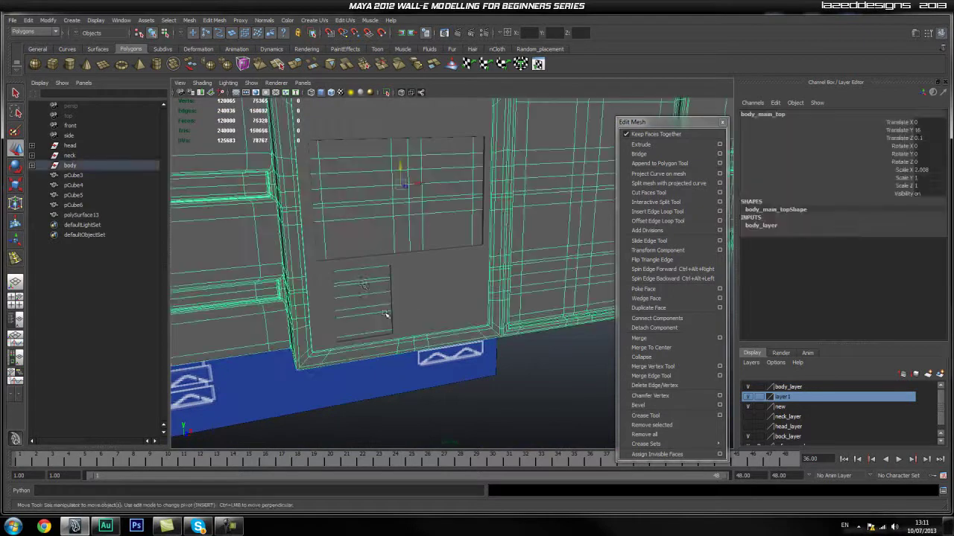
pyautogui.click(325, 160)
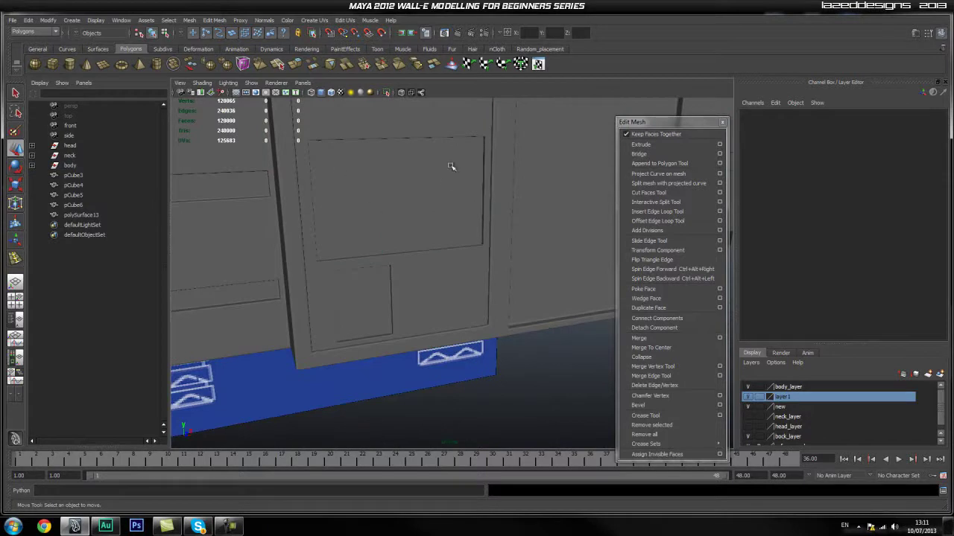
pyautogui.keyDown('alt'); pyautogui.moveTo(486, 382); pyautogui.dragTo(350, 222); pyautogui.keyUp('alt')
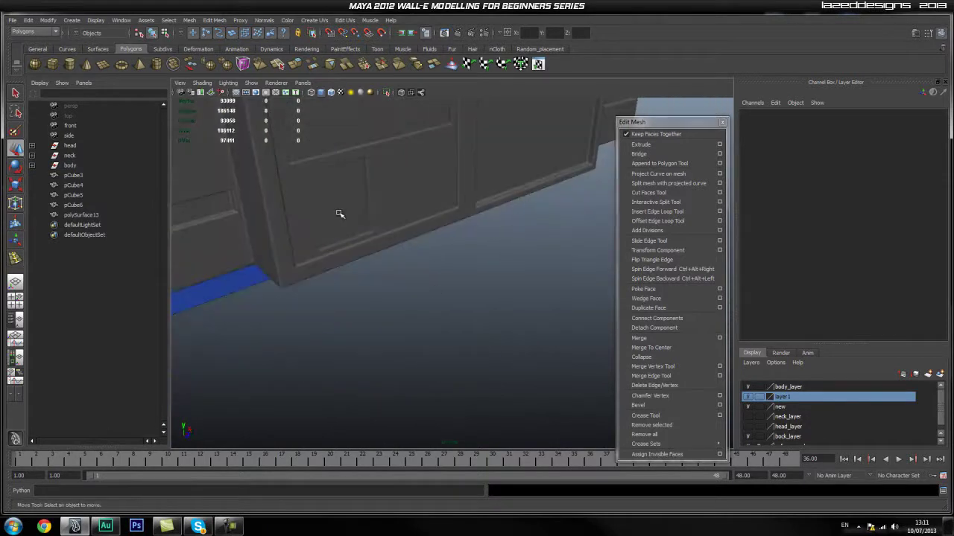
# Make the main upper body mesh live as a drawing surface behind the small opening
pyautogui.click(362, 184)
pyautogui.keyDown('alt'); pyautogui.moveTo(377, 174); pyautogui.dragTo(449, 257, button='middle'); pyautogui.keyUp('alt')
pyautogui.scroll(4, 445, 281)
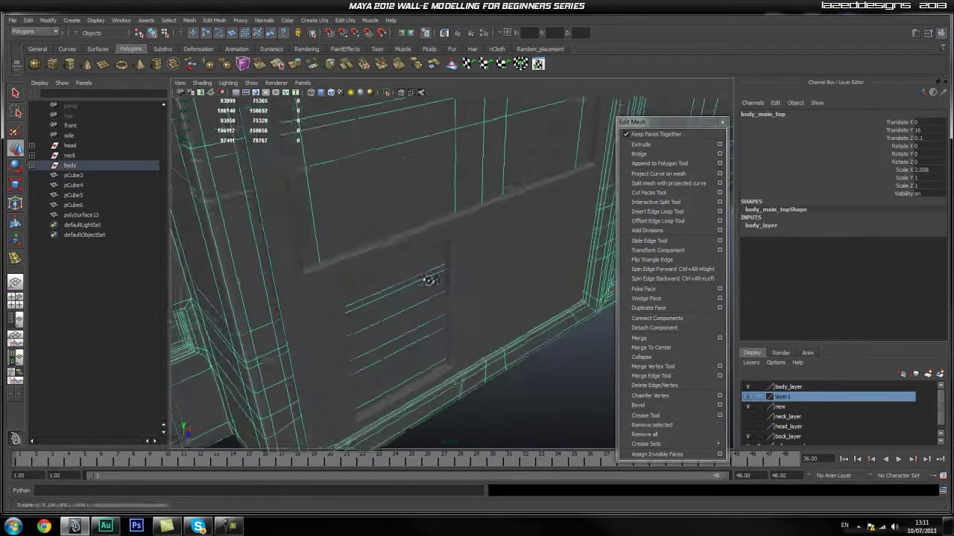
pyautogui.keyDown('alt'); pyautogui.moveTo(443, 288); pyautogui.dragTo(381, 269); pyautogui.keyUp('alt')
pyautogui.press('space')
pyautogui.click(283, 222)
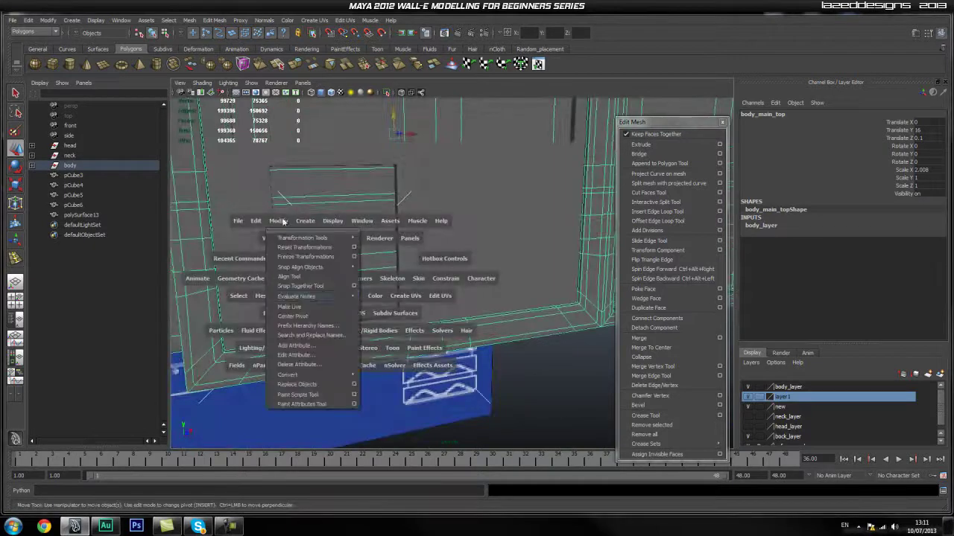
pyautogui.click(320, 306)
pyautogui.keyDown('alt'); pyautogui.moveTo(324, 221); pyautogui.dragTo(376, 253, button='middle'); pyautogui.keyUp('alt')
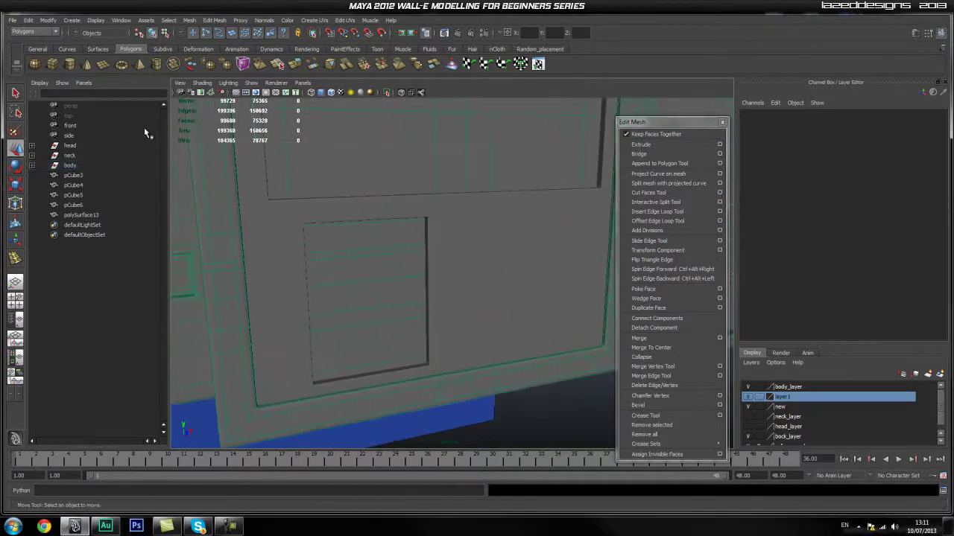
# Create a thin upright polygon cube on the live body surface, inset within the door panel's small opening
pyautogui.click(53, 65)
pyautogui.moveTo(324, 244); pyautogui.dragTo(337, 346)
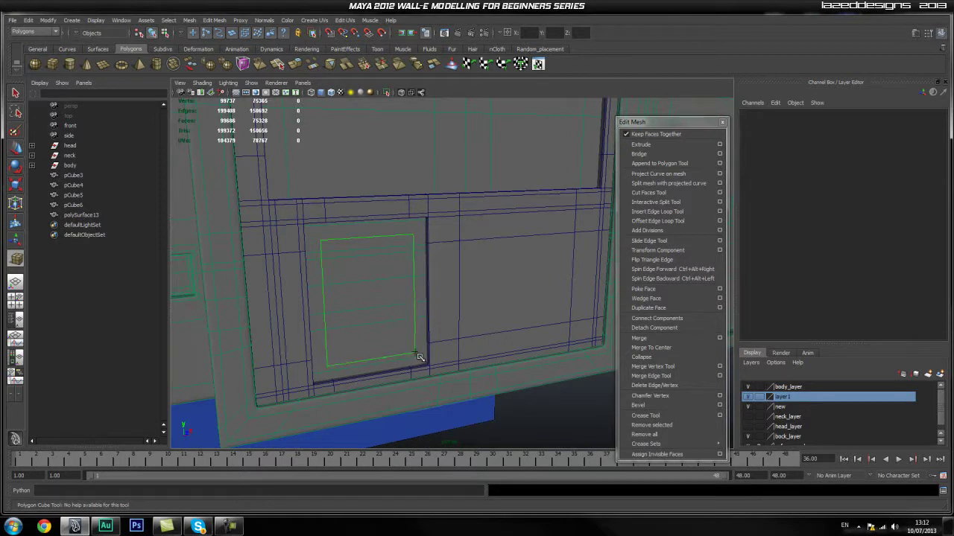
pyautogui.moveTo(355, 367); pyautogui.dragTo(366, 316)
pyautogui.moveTo(349, 289); pyautogui.dragTo(371, 282, button='right')
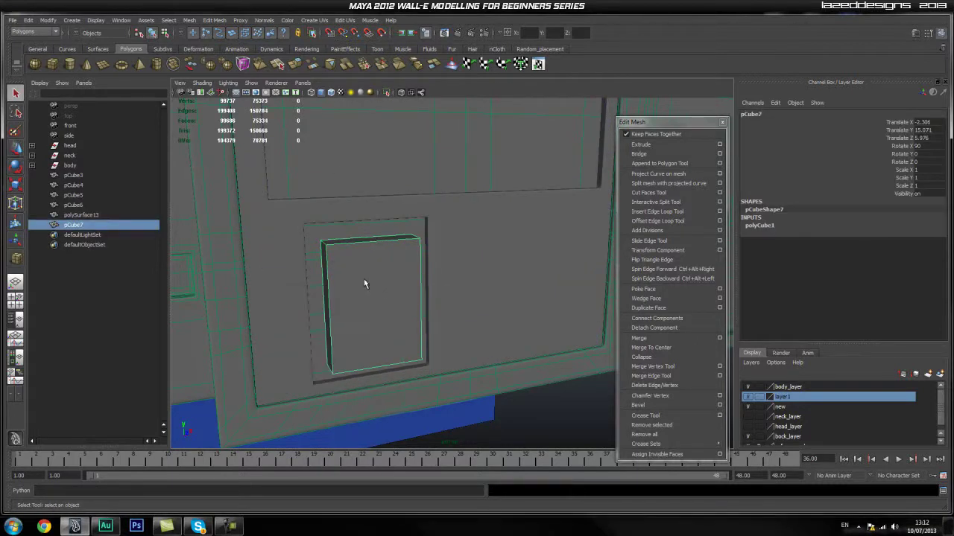
# Isolate the new cube and insert edge loops close to its two vertical sides, its top and its bottom
pyautogui.click(390, 94)
pyautogui.keyDown('alt'); pyautogui.moveTo(375, 156); pyautogui.dragTo(455, 261); pyautogui.keyUp('alt')
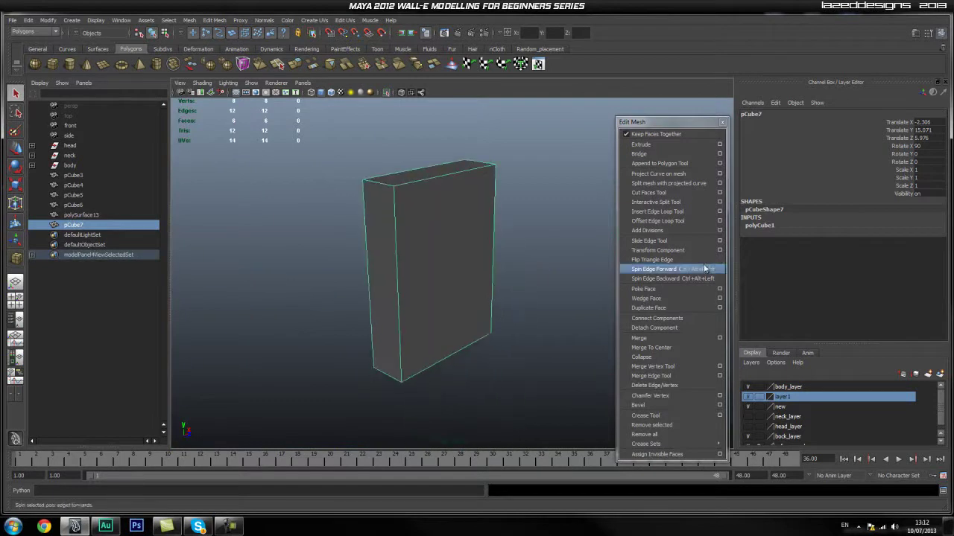
pyautogui.click(681, 212)
pyautogui.moveTo(402, 190); pyautogui.dragTo(399, 188)
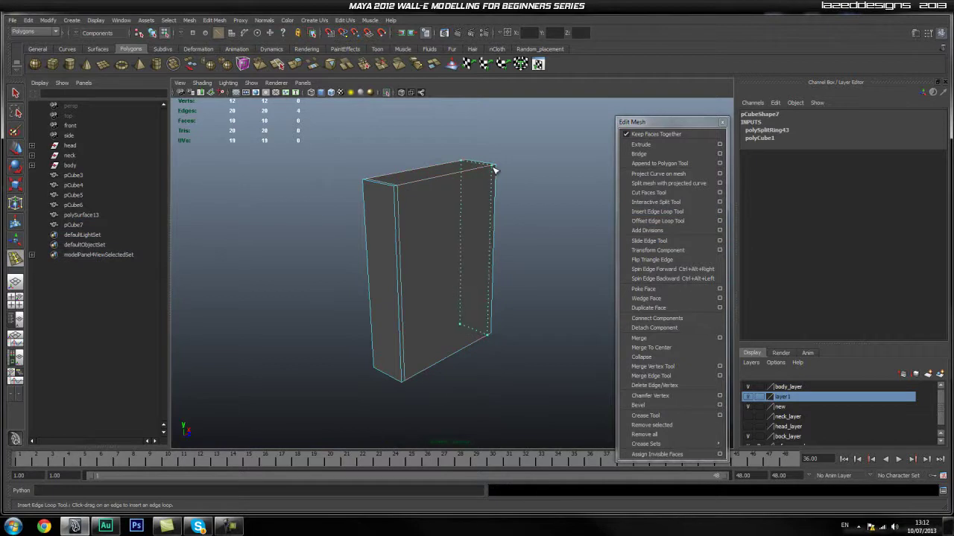
pyautogui.moveTo(494, 171); pyautogui.dragTo(492, 170)
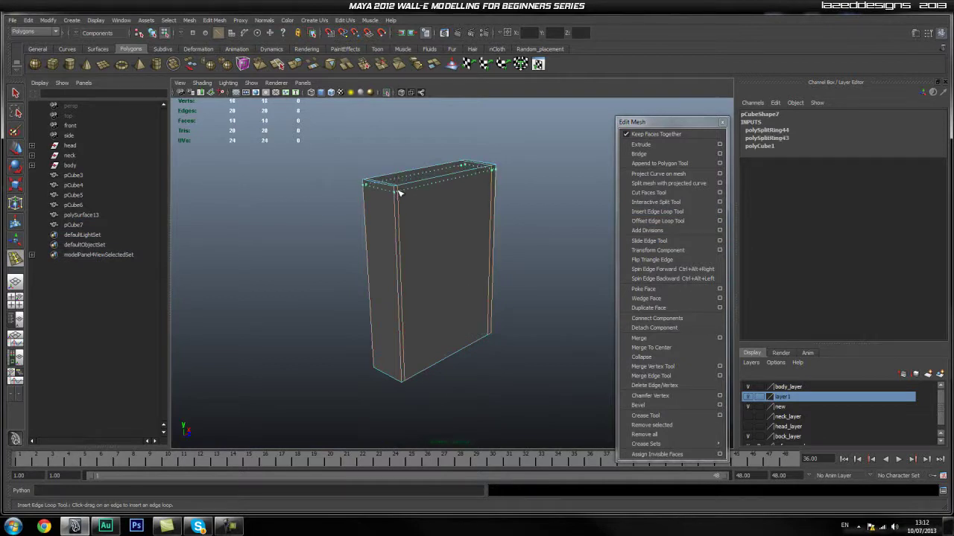
pyautogui.moveTo(400, 192); pyautogui.dragTo(399, 192)
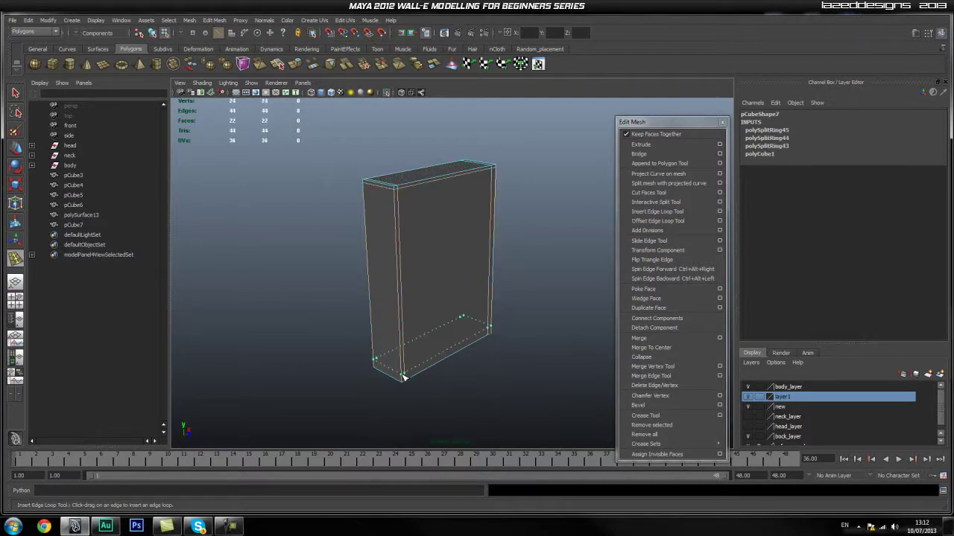
pyautogui.moveTo(405, 380); pyautogui.dragTo(413, 330)
# Insert edge loops around the isolated cube close to its front and back faces
pyautogui.keyDown('alt'); pyautogui.moveTo(413, 330); pyautogui.dragTo(492, 239, button='right'); pyautogui.keyUp('alt')
pyautogui.keyDown('alt'); pyautogui.moveTo(491, 239); pyautogui.dragTo(501, 306, button='middle'); pyautogui.keyUp('alt')
pyautogui.keyDown('alt'); pyautogui.moveTo(501, 307); pyautogui.dragTo(438, 302); pyautogui.keyUp('alt')
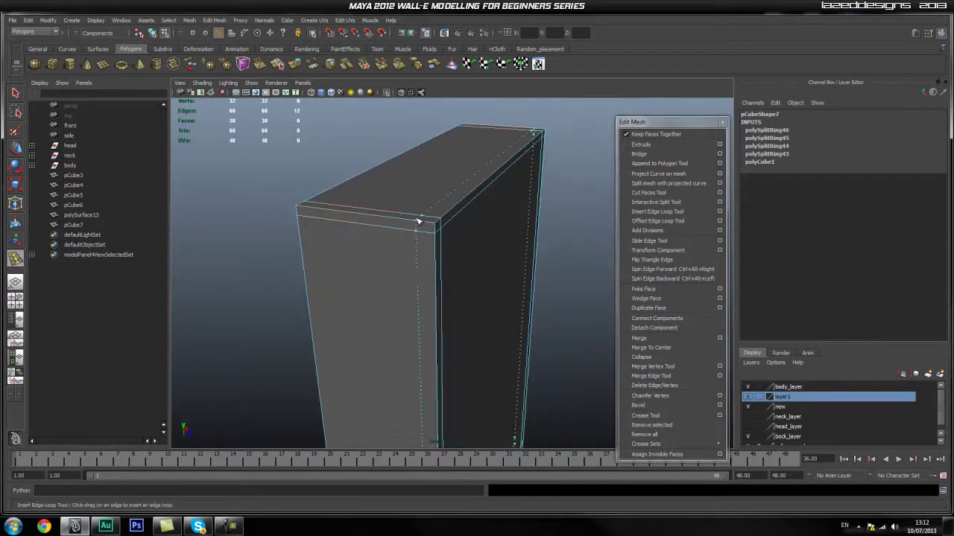
pyautogui.click(427, 228)
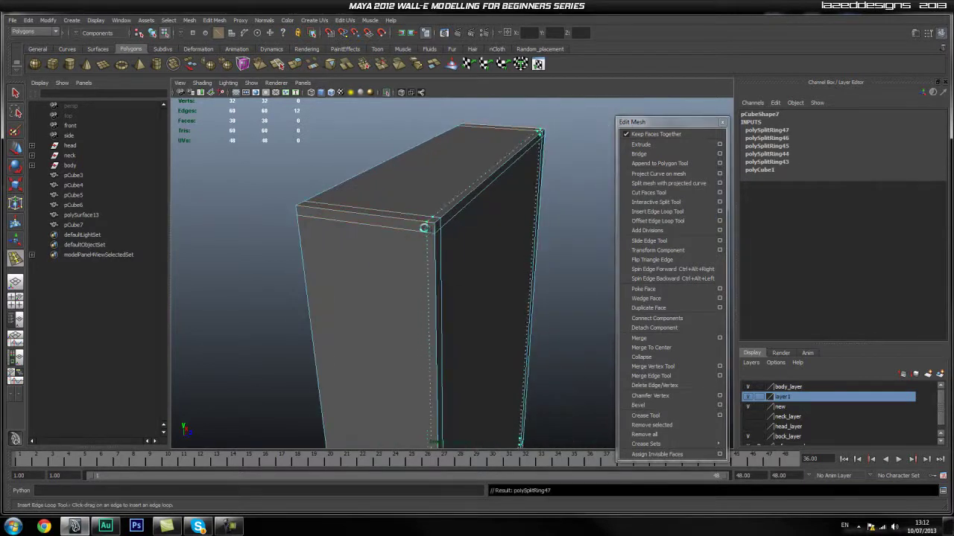
pyautogui.click(305, 211)
# Return the isolated cube to object mode and display it with smooth mesh preview
pyautogui.keyDown('alt'); pyautogui.moveTo(494, 269); pyautogui.dragTo(243, 317); pyautogui.keyUp('alt')
pyautogui.keyDown('alt'); pyautogui.moveTo(243, 317); pyautogui.dragTo(396, 197, button='middle'); pyautogui.keyUp('alt')
pyautogui.keyDown('alt'); pyautogui.moveTo(319, 311); pyautogui.dragTo(338, 276); pyautogui.keyUp('alt')
pyautogui.moveTo(359, 253); pyautogui.dragTo(404, 242, button='right')
pyautogui.click(403, 242)
pyautogui.press('3')
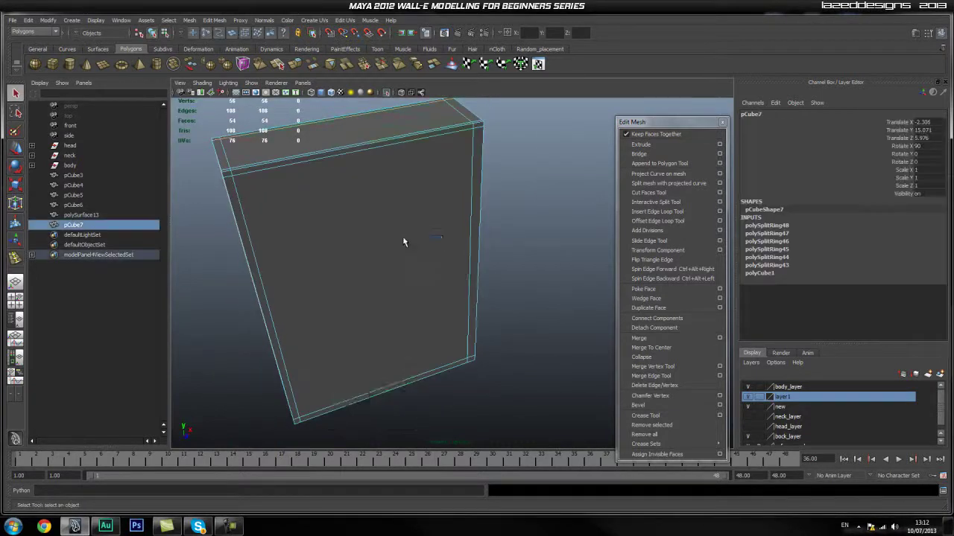
pyautogui.click(516, 247)
pyautogui.keyDown('alt'); pyautogui.moveTo(516, 248); pyautogui.dragTo(466, 278, button='right'); pyautogui.keyUp('alt')
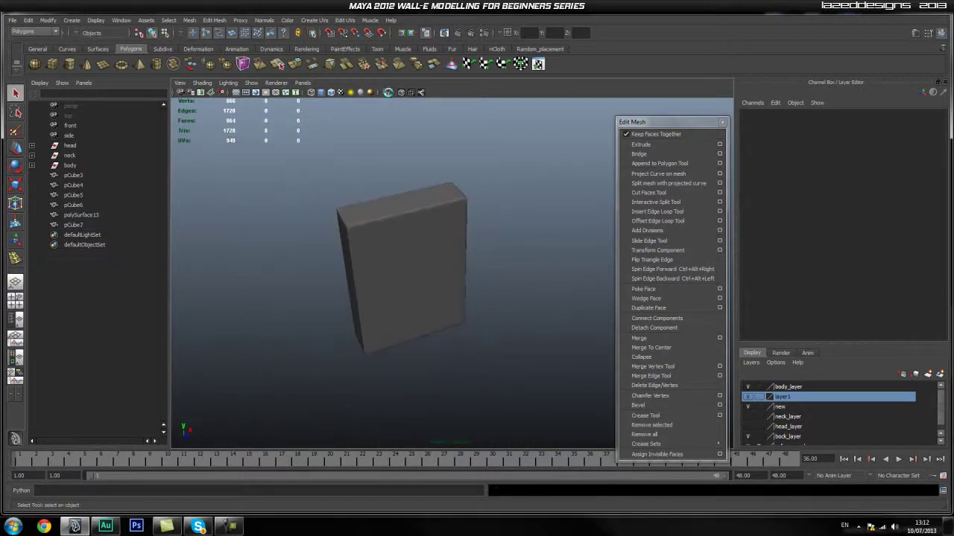
# Bring back the full scene and push the plate into the small opening to Translate Z 5.814
pyautogui.click(387, 93)
pyautogui.click(422, 264)
pyautogui.keyDown('alt'); pyautogui.moveTo(422, 263); pyautogui.dragTo(428, 274); pyautogui.keyUp('alt')
pyautogui.press('w')
pyautogui.moveTo(489, 251); pyautogui.dragTo(459, 257)
pyautogui.click(535, 384)
pyautogui.keyDown('alt'); pyautogui.moveTo(521, 362); pyautogui.dragTo(491, 360); pyautogui.keyUp('alt')
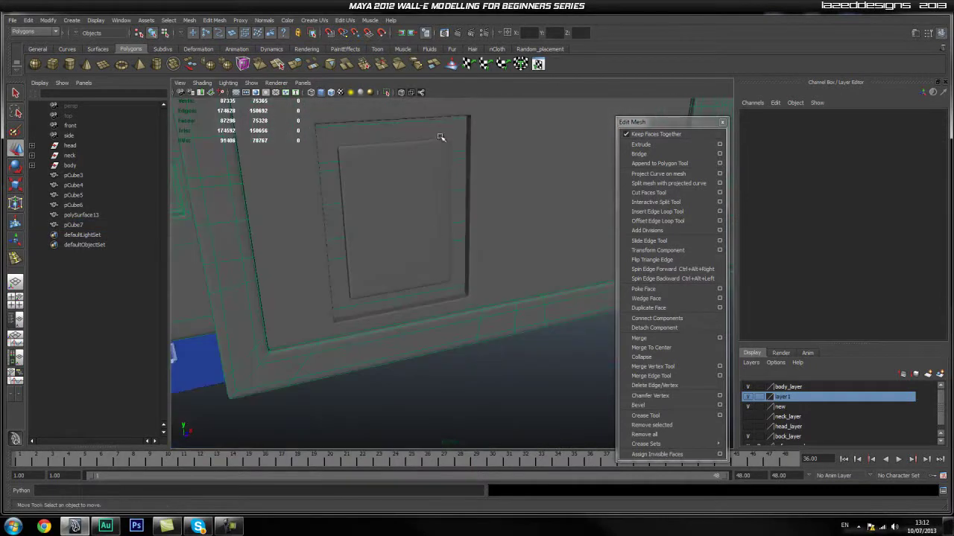
# Turn off the body's live surface and make the small plate in the opening live instead
pyautogui.press('space')
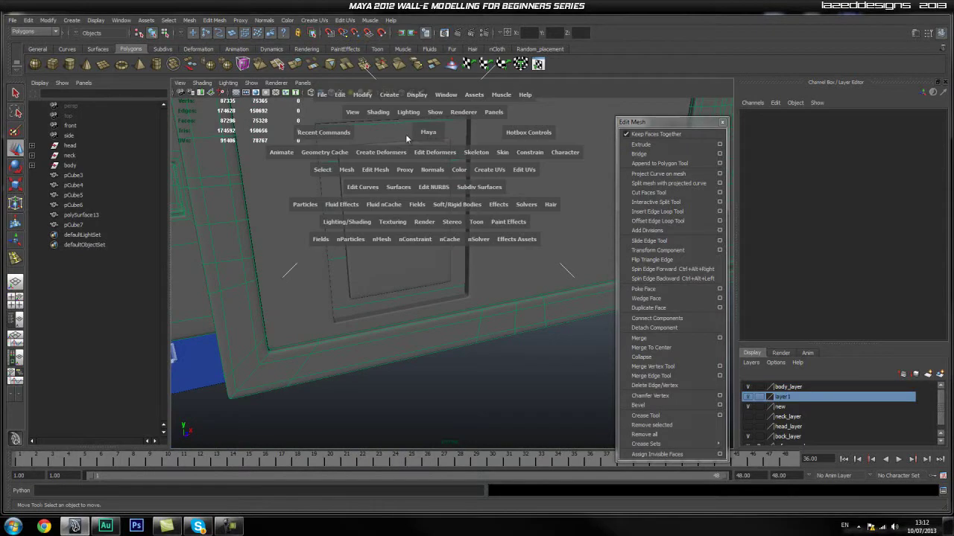
pyautogui.click(362, 94)
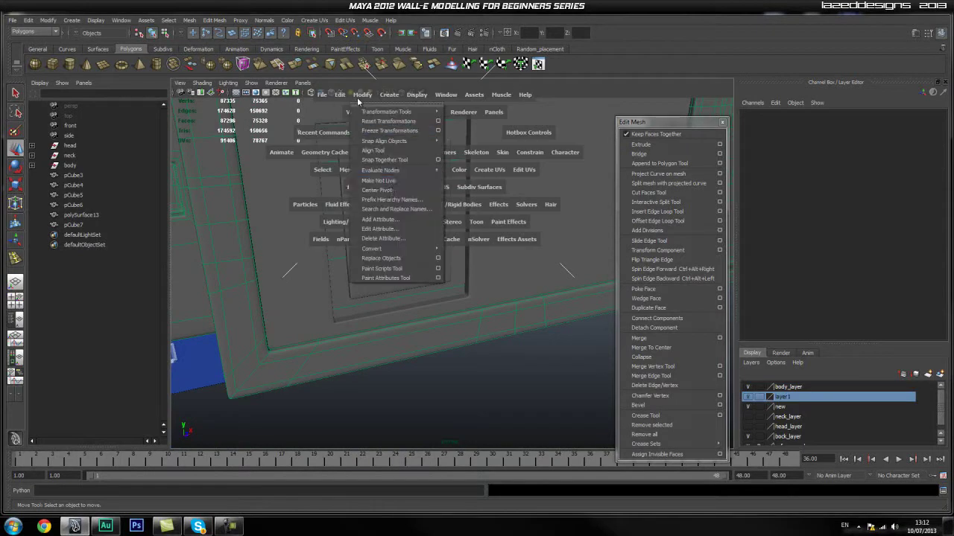
pyautogui.click(400, 182)
pyautogui.click(403, 206)
pyautogui.press('space')
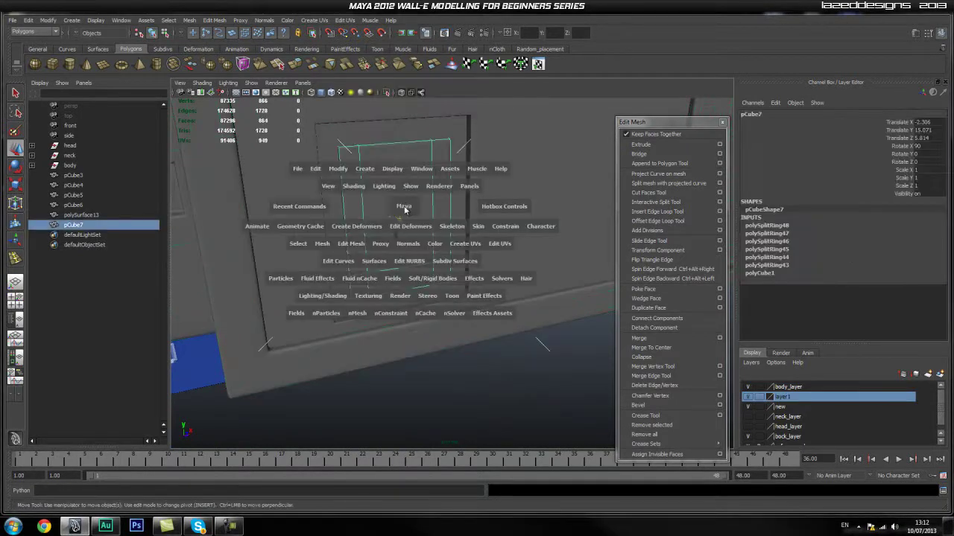
pyautogui.click(339, 169)
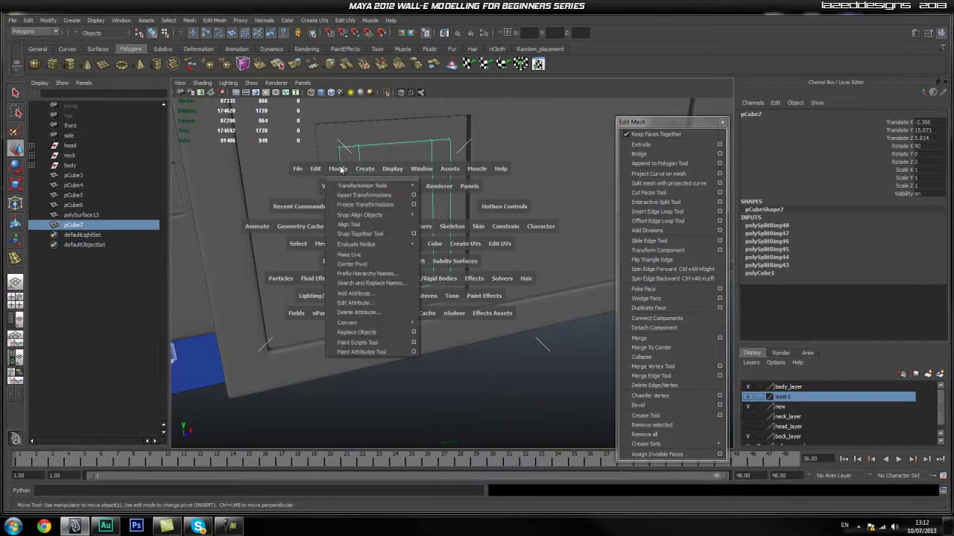
pyautogui.click(376, 254)
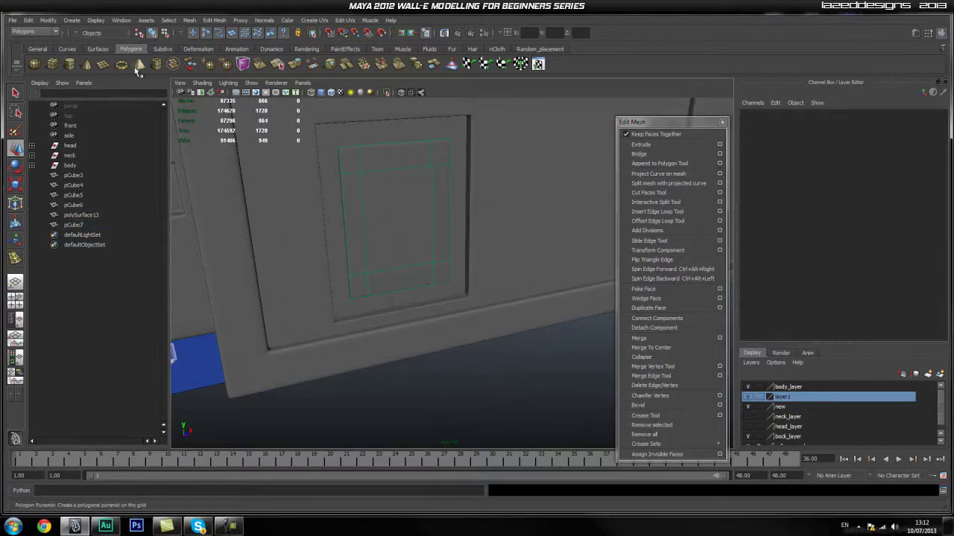
# Create a flat polygon cylinder on the live plate, centred on its front face
pyautogui.click(70, 64)
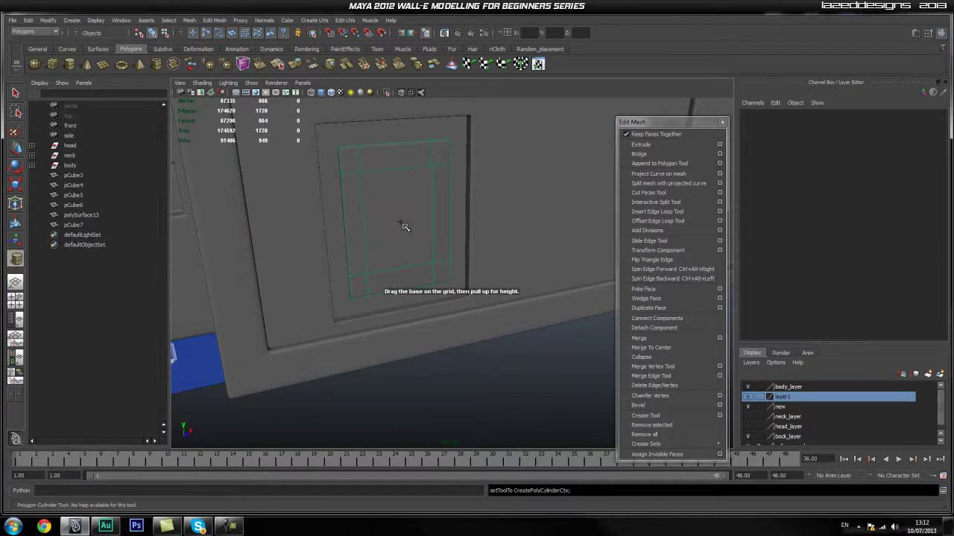
pyautogui.moveTo(403, 224); pyautogui.dragTo(416, 263)
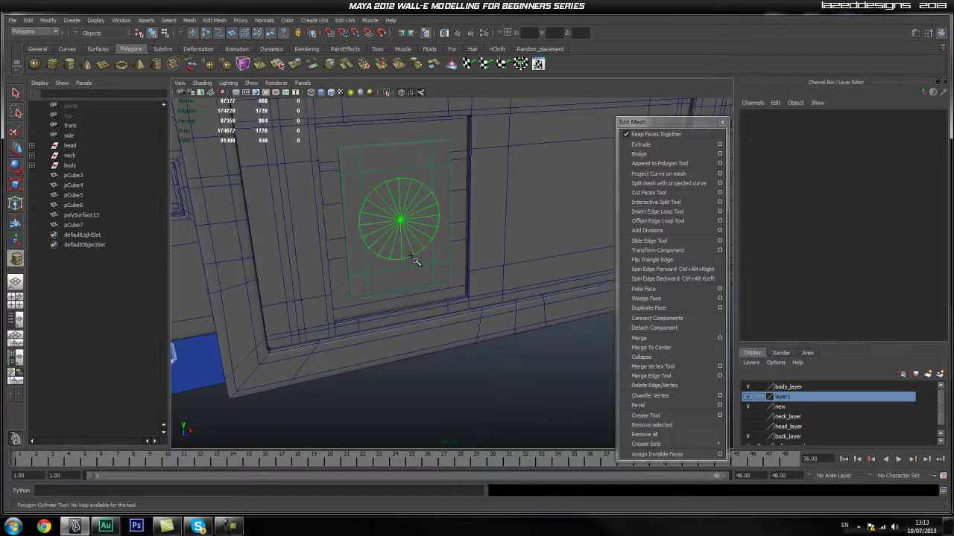
pyautogui.keyDown('alt'); pyautogui.moveTo(412, 298); pyautogui.dragTo(473, 309); pyautogui.keyUp('alt')
pyautogui.moveTo(514, 236); pyautogui.dragTo(521, 223)
pyautogui.press('q')
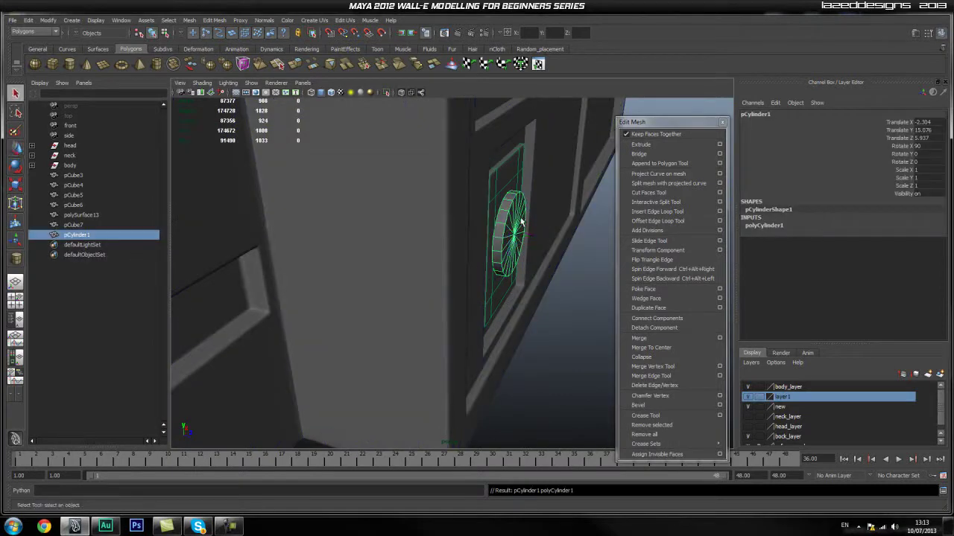
# Isolate the new cylinder and select the faces of both its circular caps
pyautogui.rightClick(542, 202)
pyautogui.click(388, 94)
pyautogui.keyDown('alt'); pyautogui.moveTo(447, 213); pyautogui.dragTo(410, 209); pyautogui.keyUp('alt')
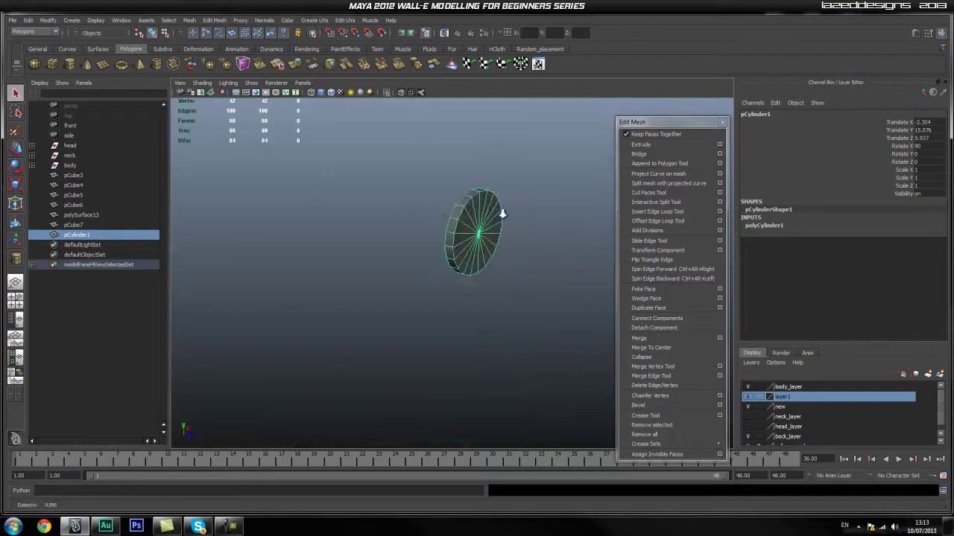
pyautogui.keyDown('alt'); pyautogui.moveTo(410, 209); pyautogui.dragTo(447, 202, button='right'); pyautogui.keyUp('alt')
pyautogui.keyDown('alt'); pyautogui.moveTo(447, 202); pyautogui.dragTo(426, 257, button='middle'); pyautogui.keyUp('alt')
pyautogui.keyDown('alt'); pyautogui.moveTo(426, 257); pyautogui.dragTo(427, 238); pyautogui.keyUp('alt')
pyautogui.moveTo(418, 240); pyautogui.dragTo(419, 263, button='right')
pyautogui.keyDown('alt'); pyautogui.moveTo(451, 270); pyautogui.dragTo(314, 234); pyautogui.keyUp('alt')
pyautogui.keyDown('alt'); pyautogui.moveTo(230, 296); pyautogui.dragTo(337, 318); pyautogui.keyUp('alt')
pyautogui.keyDown('alt'); pyautogui.moveTo(365, 306); pyautogui.dragTo(274, 271, button='middle'); pyautogui.keyUp('alt')
pyautogui.keyDown('alt'); pyautogui.moveTo(317, 266); pyautogui.dragTo(321, 313); pyautogui.keyUp('alt')
# Extrude the cylinder's selected cap faces with an Offset of 0.01
pyautogui.click(632, 144)
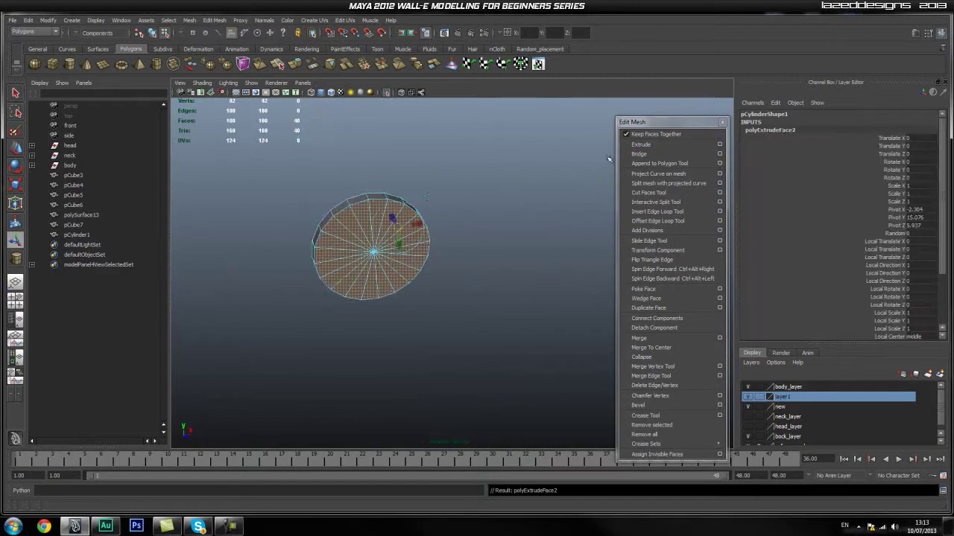
pyautogui.scroll(-3, 868, 300)
pyautogui.click(897, 321)
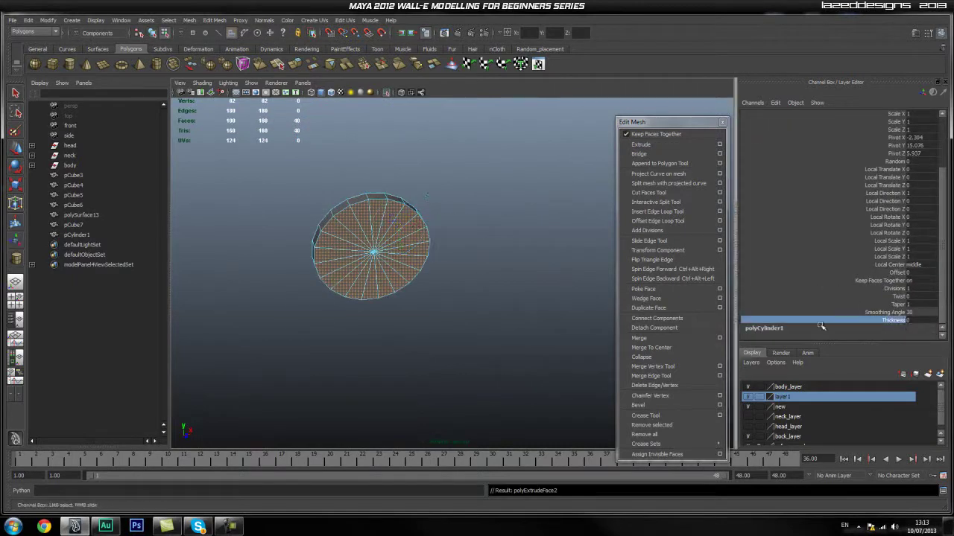
pyautogui.click(898, 274)
pyautogui.moveTo(459, 274); pyautogui.dragTo(462, 271, button='middle')
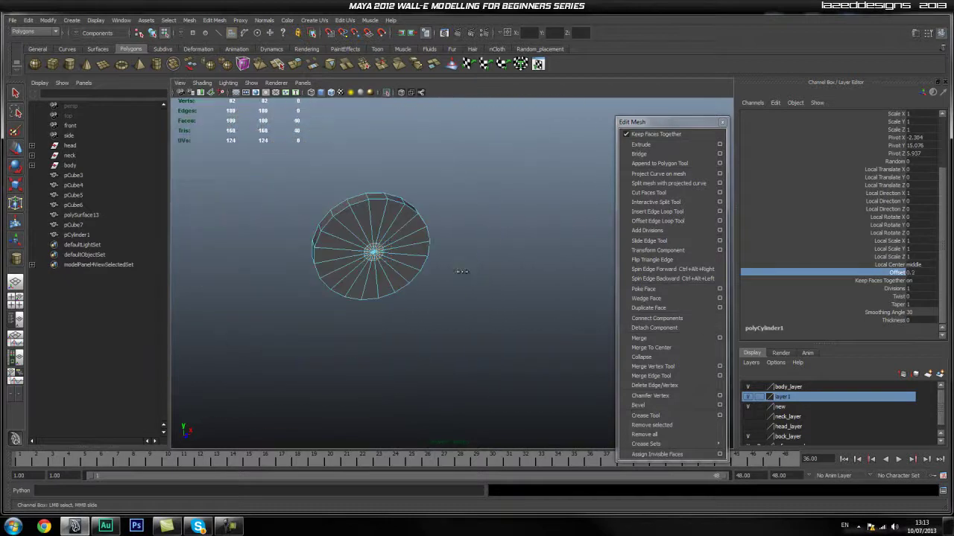
pyautogui.press('t')
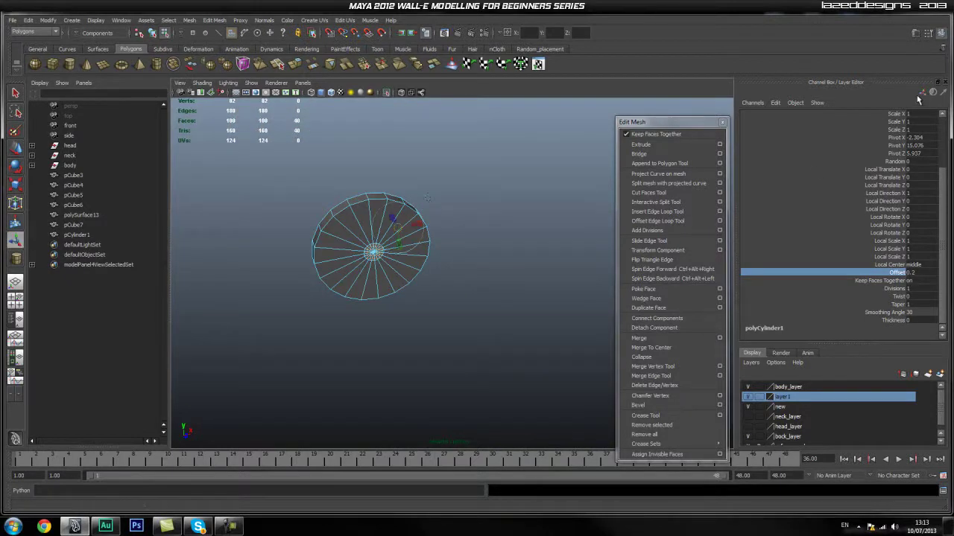
pyautogui.click(923, 95)
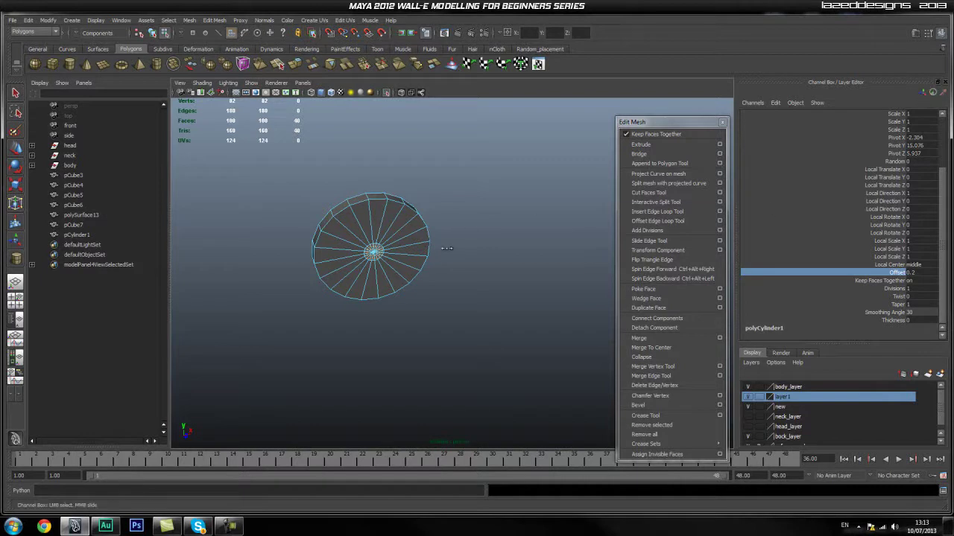
pyautogui.moveTo(450, 246); pyautogui.dragTo(439, 254, button='middle')
# Examine the narrow inset border around the cylinder's cap up close and clear the face selection
pyautogui.keyDown('alt'); pyautogui.moveTo(351, 262); pyautogui.dragTo(402, 262, button='right'); pyautogui.keyUp('alt')
pyautogui.keyDown('alt'); pyautogui.moveTo(402, 262); pyautogui.dragTo(419, 326, button='middle'); pyautogui.keyUp('alt')
pyautogui.keyDown('alt'); pyautogui.moveTo(419, 326); pyautogui.dragTo(378, 301); pyautogui.keyUp('alt')
pyautogui.keyDown('alt'); pyautogui.moveTo(346, 307); pyautogui.dragTo(365, 310, button='right'); pyautogui.keyUp('alt')
pyautogui.keyDown('alt'); pyautogui.moveTo(364, 311); pyautogui.dragTo(376, 315); pyautogui.keyUp('alt')
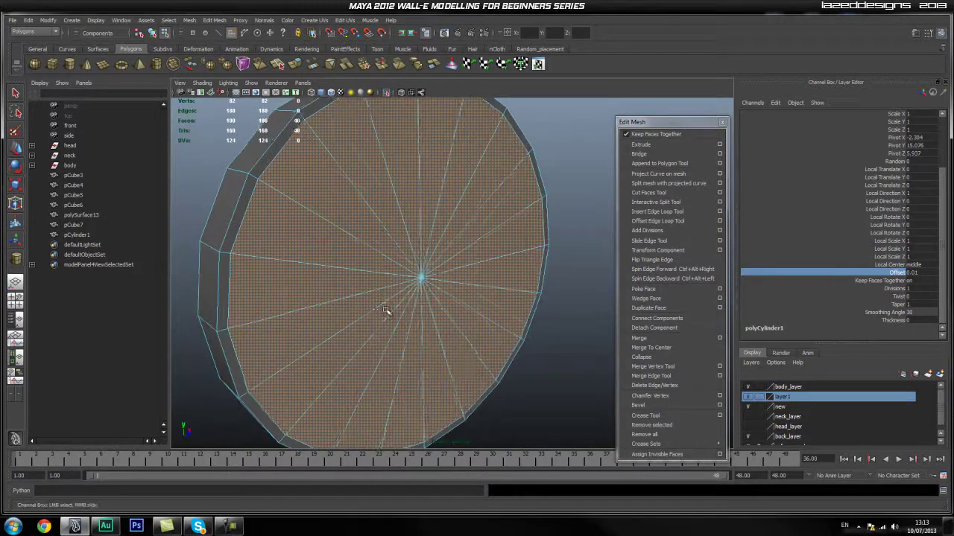
pyautogui.keyDown('alt'); pyautogui.moveTo(410, 317); pyautogui.dragTo(383, 316, button='right'); pyautogui.keyUp('alt')
pyautogui.keyDown('alt'); pyautogui.moveTo(384, 316); pyautogui.dragTo(403, 317); pyautogui.keyUp('alt')
pyautogui.click(547, 202)
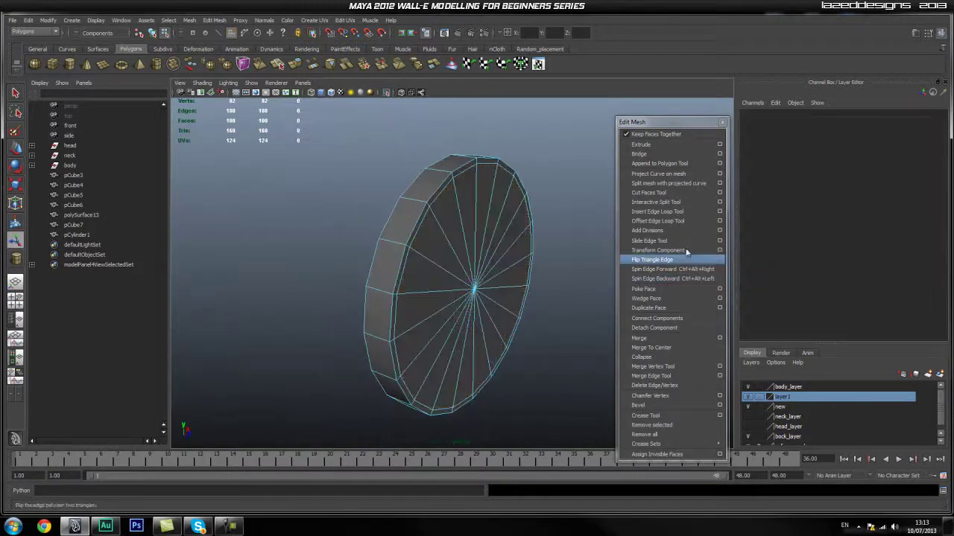
# Insert edge loops near both rims of the cylinder's side wall and preview the disc smoothed in object mode
pyautogui.click(676, 213)
pyautogui.moveTo(416, 202); pyautogui.dragTo(415, 208)
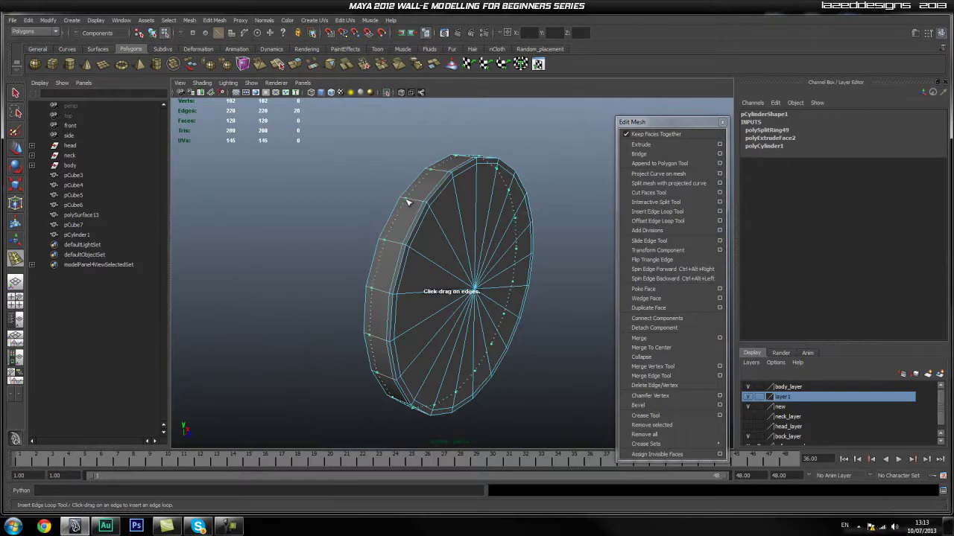
pyautogui.click(407, 200)
pyautogui.moveTo(407, 200); pyautogui.dragTo(456, 183, button='right')
pyautogui.click(373, 187)
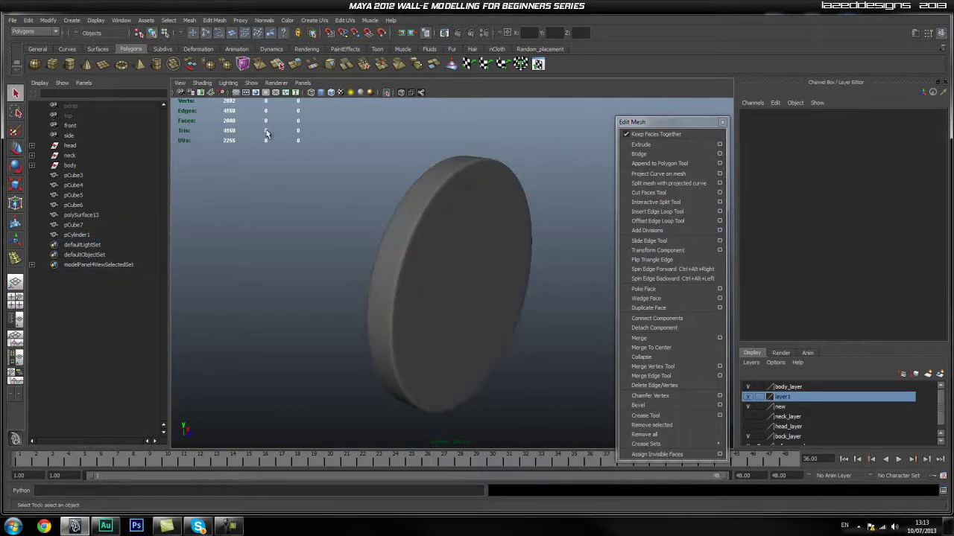
# Bring back the full scene and push the smoothed disc into the plate to Translate Z 5.914
pyautogui.click(387, 93)
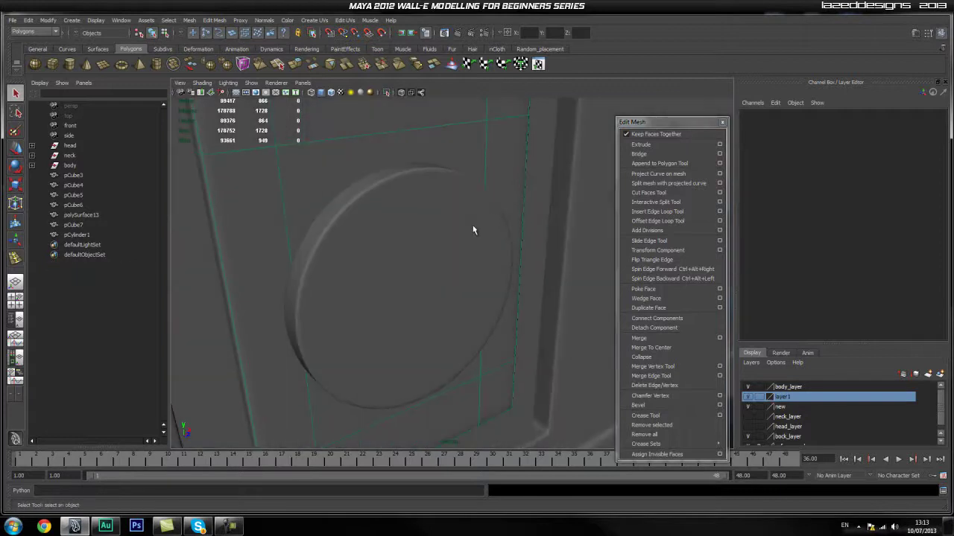
pyautogui.click(457, 233)
pyautogui.scroll(-3, 454, 261)
pyautogui.keyDown('alt'); pyautogui.moveTo(454, 262); pyautogui.dragTo(475, 260); pyautogui.keyUp('alt')
pyautogui.press('w')
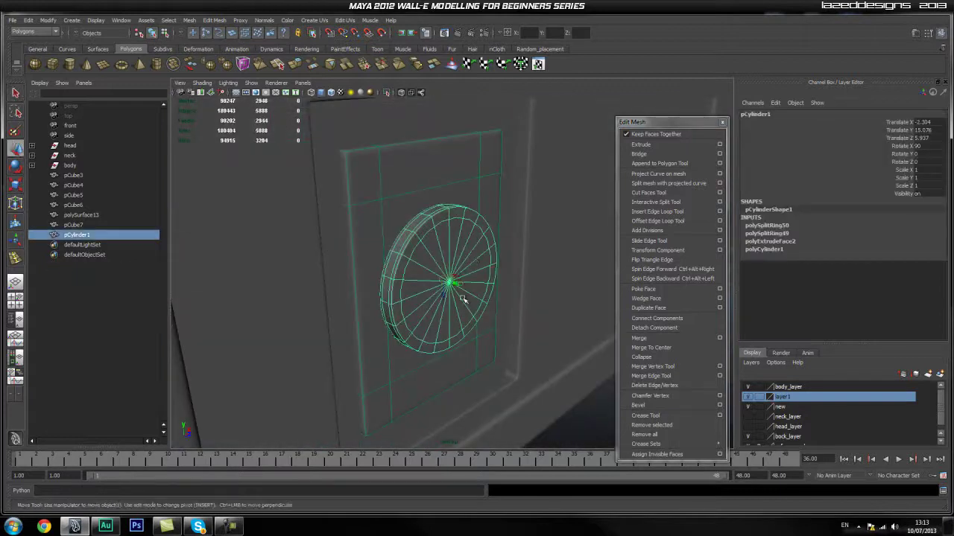
pyautogui.keyDown('alt'); pyautogui.moveTo(479, 309); pyautogui.dragTo(472, 284); pyautogui.keyUp('alt')
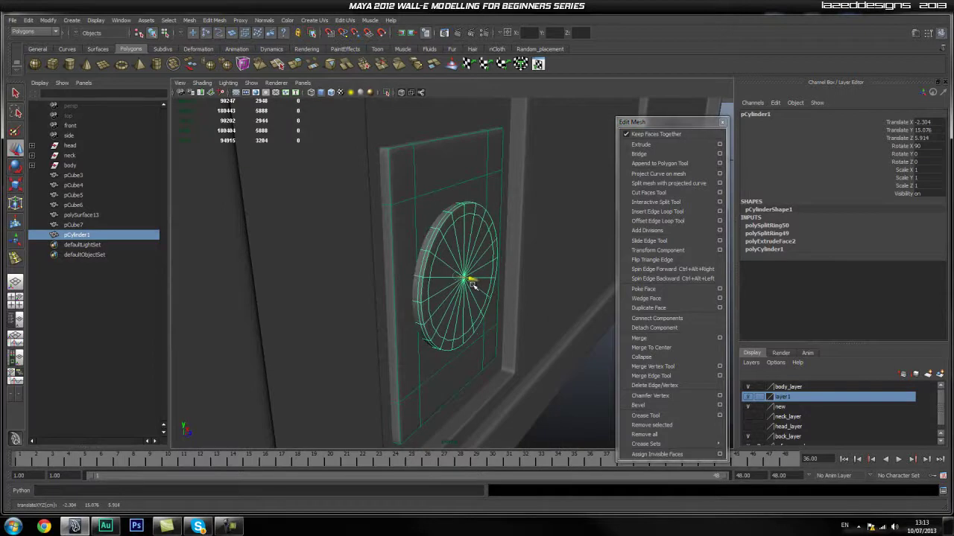
pyautogui.click(559, 403)
pyautogui.keyDown('alt'); pyautogui.moveTo(559, 403); pyautogui.dragTo(551, 403); pyautogui.keyUp('alt')
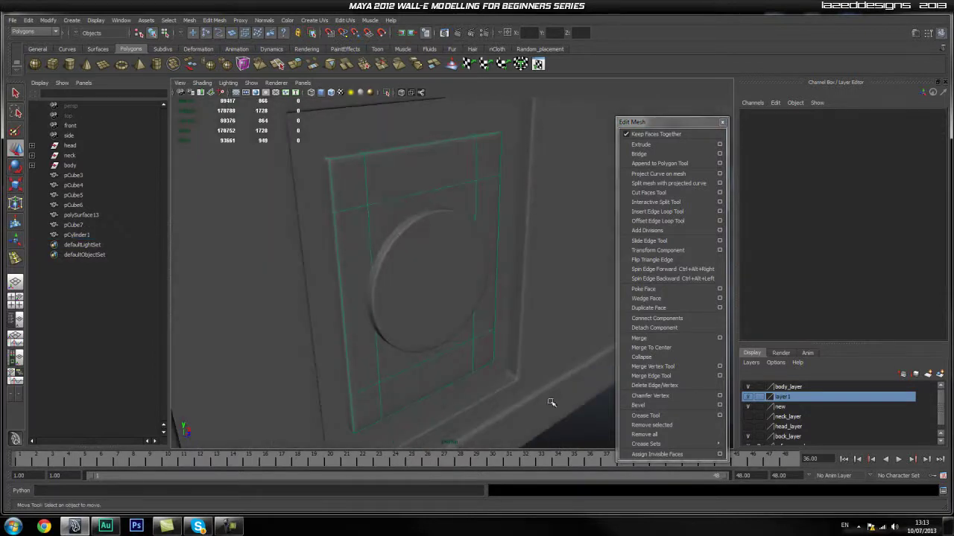
# Select the main upper body mesh and turn off the live surface
pyautogui.click(368, 184)
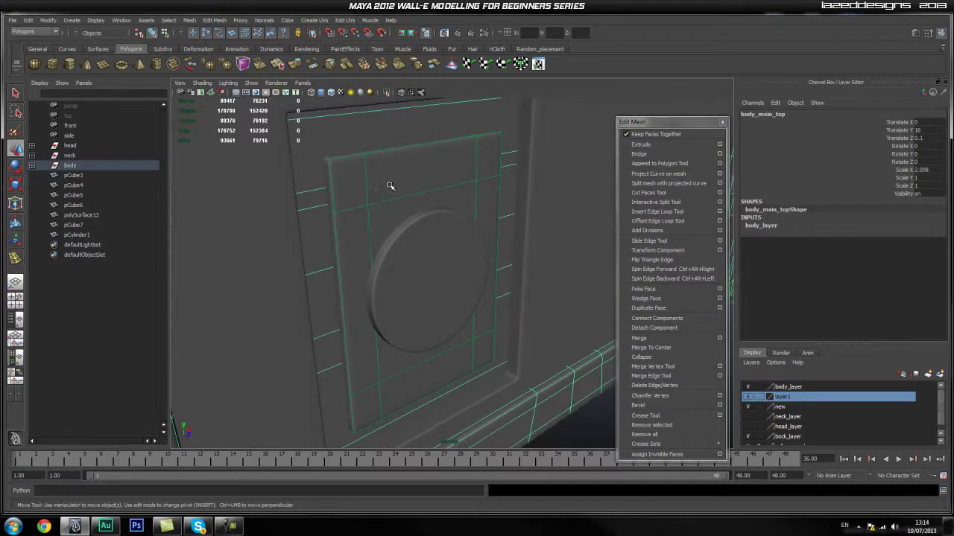
pyautogui.press('space')
pyautogui.moveTo(325, 149); pyautogui.dragTo(355, 237)
pyautogui.press('space')
pyautogui.moveTo(290, 103); pyautogui.dragTo(322, 186)
# Examine the upper body from several sides against the front and side WALL-E reference images
pyautogui.scroll(-5, 519, 253)
pyautogui.keyDown('alt'); pyautogui.moveTo(519, 257); pyautogui.dragTo(441, 281); pyautogui.keyUp('alt')
pyautogui.scroll(-3, 477, 301)
pyautogui.scroll(-3, 442, 280)
pyautogui.keyDown('alt'); pyautogui.moveTo(441, 281); pyautogui.dragTo(455, 267, button='middle'); pyautogui.keyUp('alt')
pyautogui.keyDown('alt'); pyautogui.moveTo(415, 271); pyautogui.dragTo(267, 184); pyautogui.keyUp('alt')
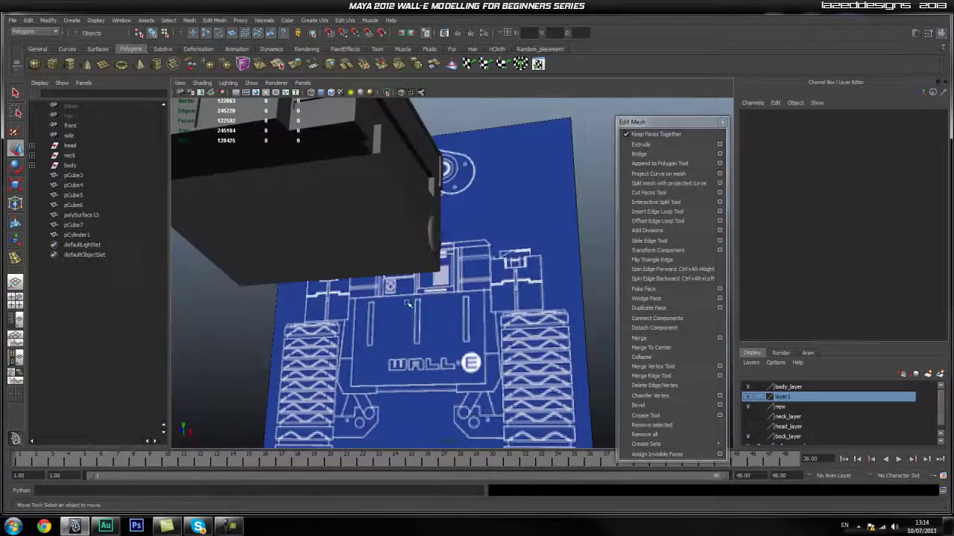
pyautogui.keyDown('alt'); pyautogui.moveTo(476, 324); pyautogui.dragTo(324, 268); pyautogui.keyUp('alt')
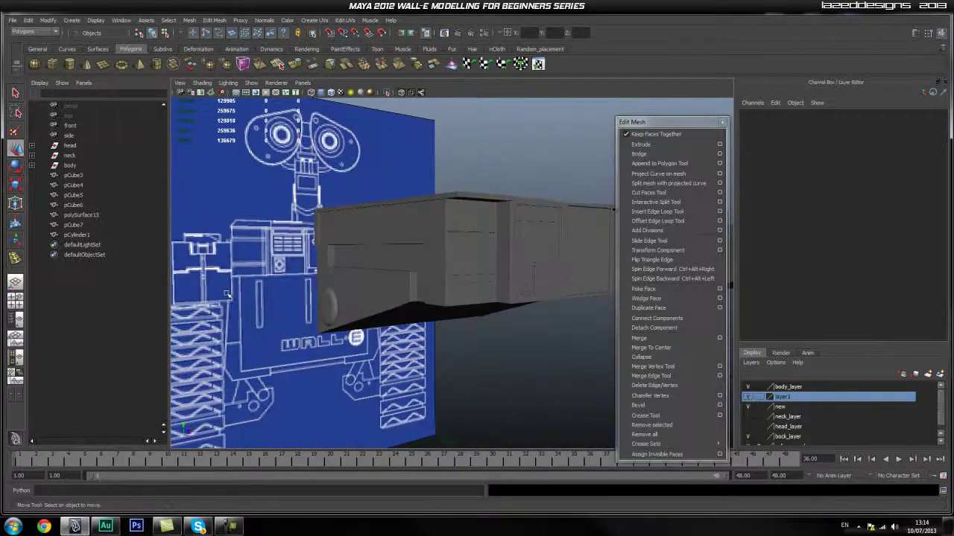
pyautogui.keyDown('alt'); pyautogui.moveTo(211, 304); pyautogui.dragTo(391, 253); pyautogui.keyUp('alt')
pyautogui.keyDown('alt'); pyautogui.moveTo(392, 253); pyautogui.dragTo(389, 249, button='middle'); pyautogui.keyUp('alt')
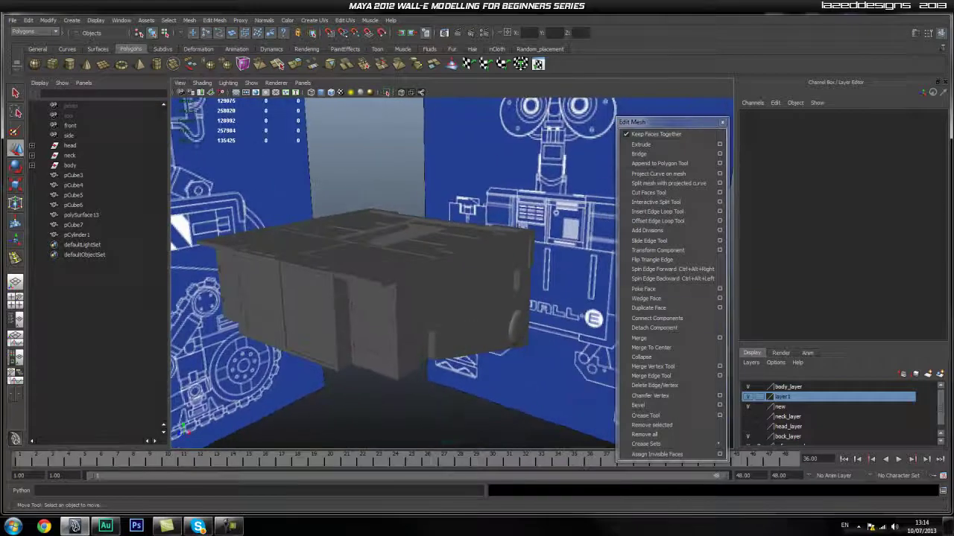